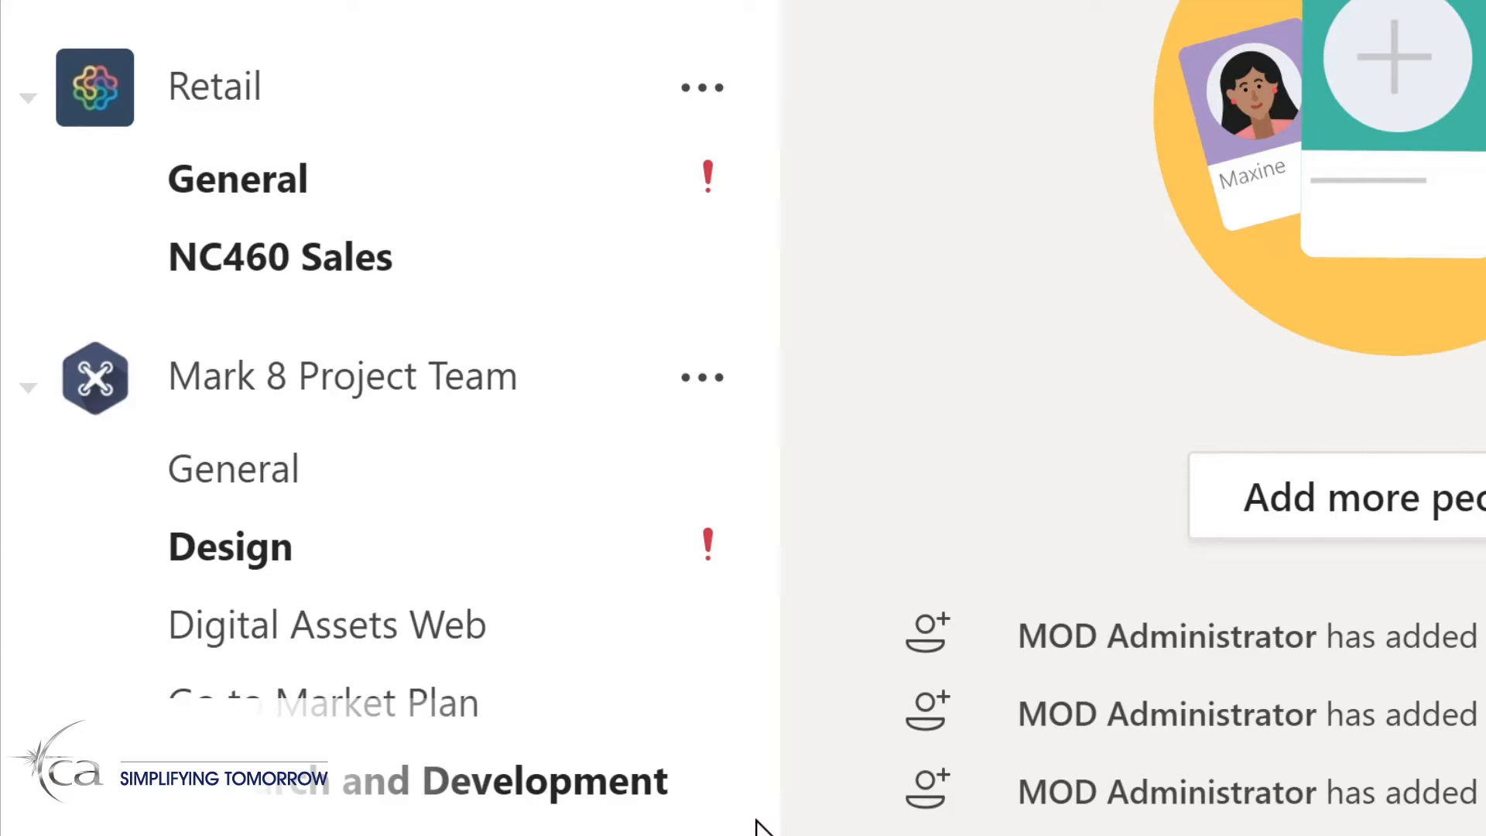
Open the Monthly Reports channel of the Sales and Marketing team
scroll(756, 822, "down", 3)
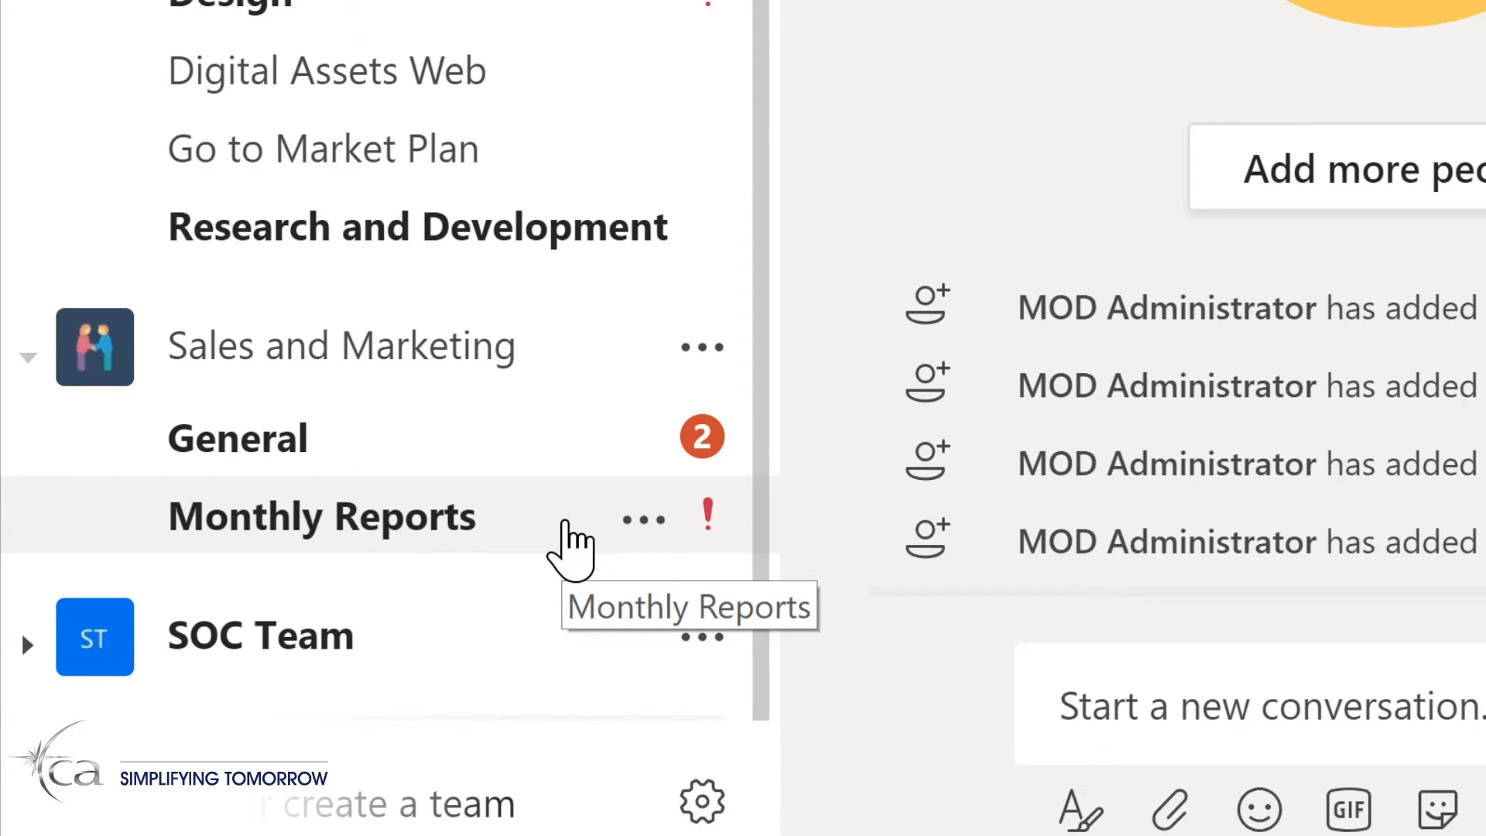
left_click(564, 523)
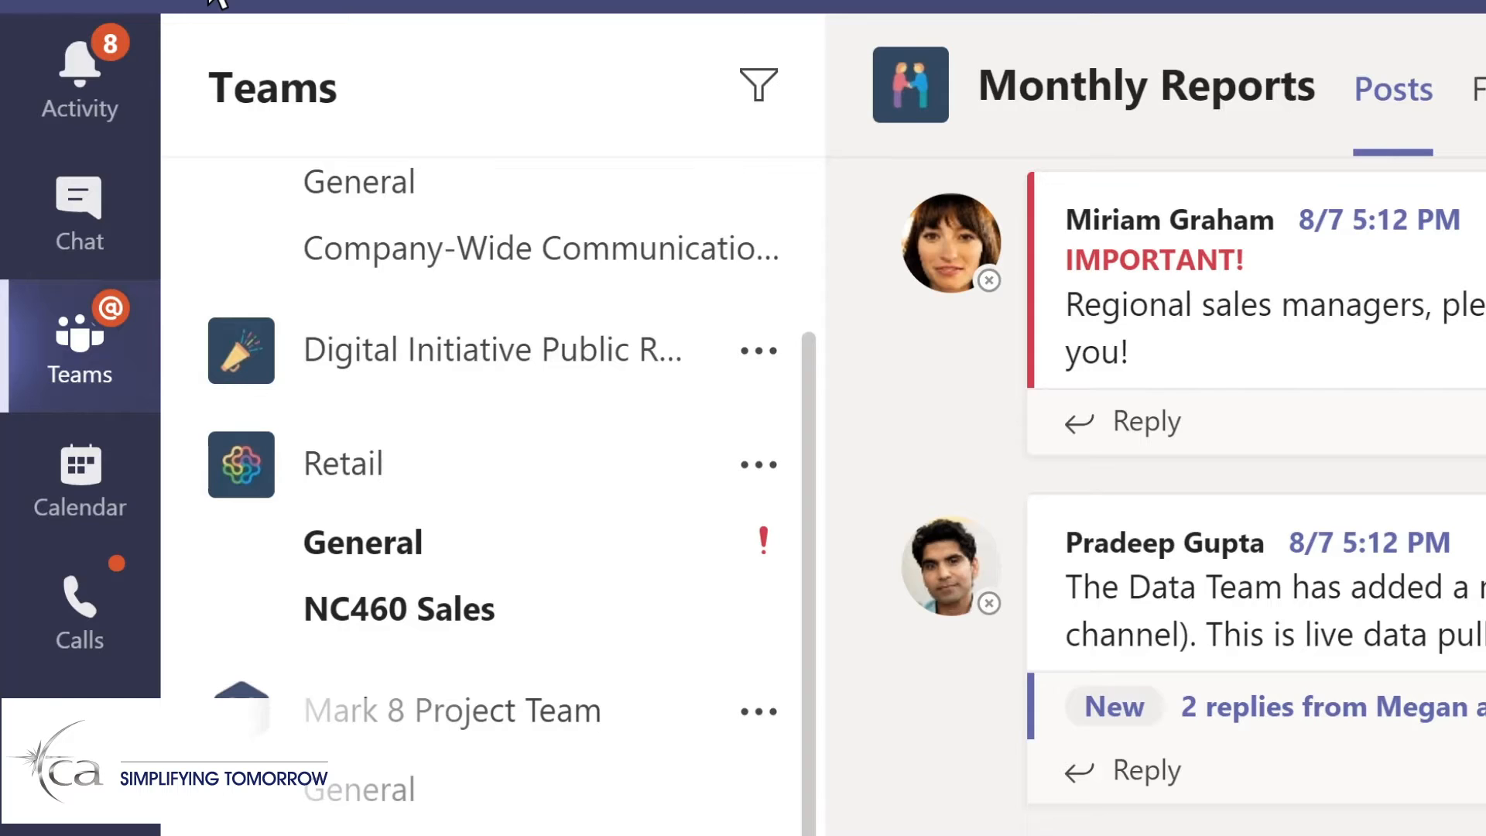
Filter the activity feed by the keyword "marketing"
left_click(109, 98)
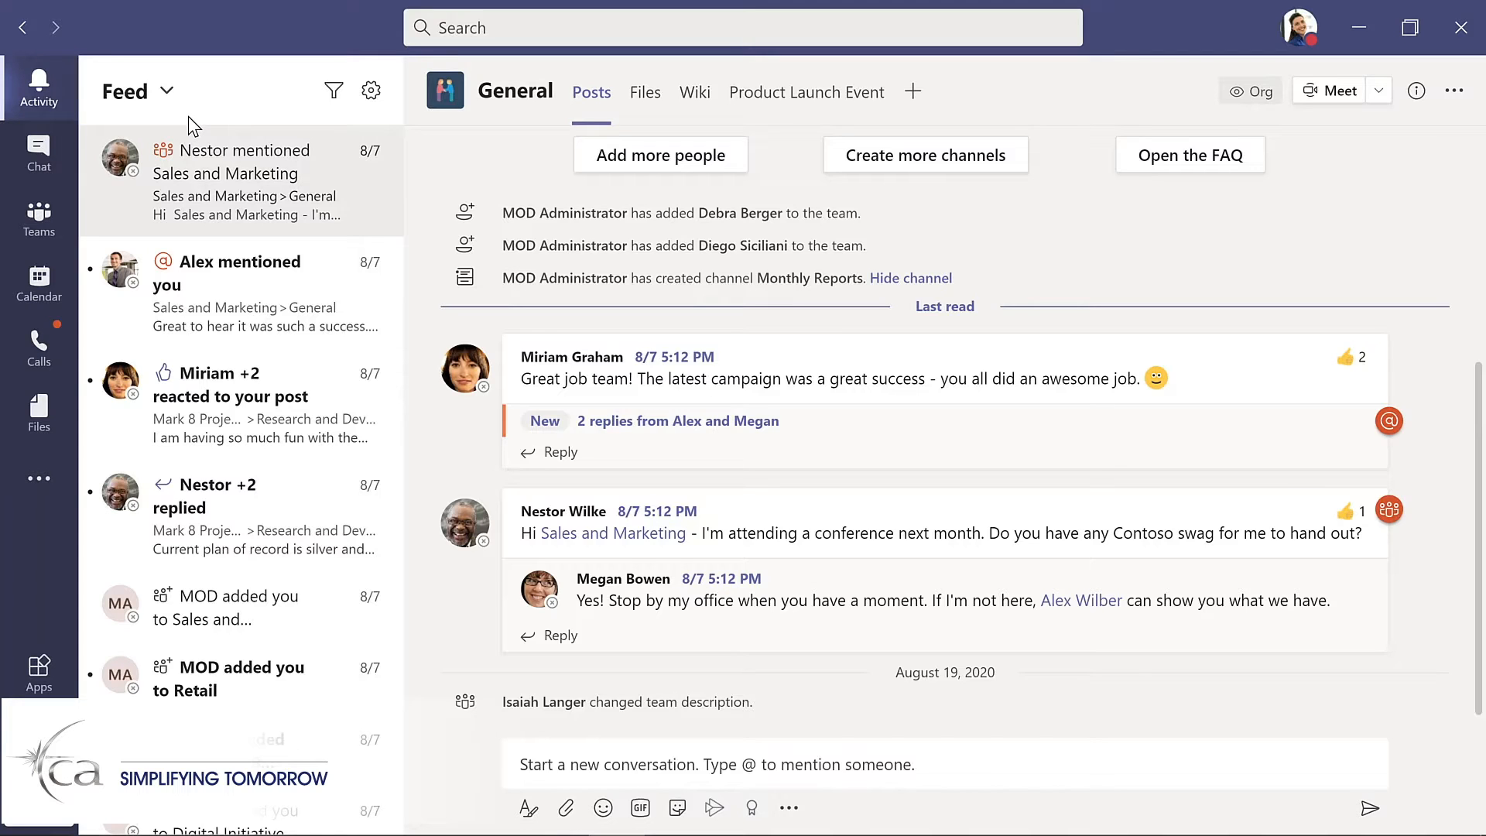
left_click(335, 95)
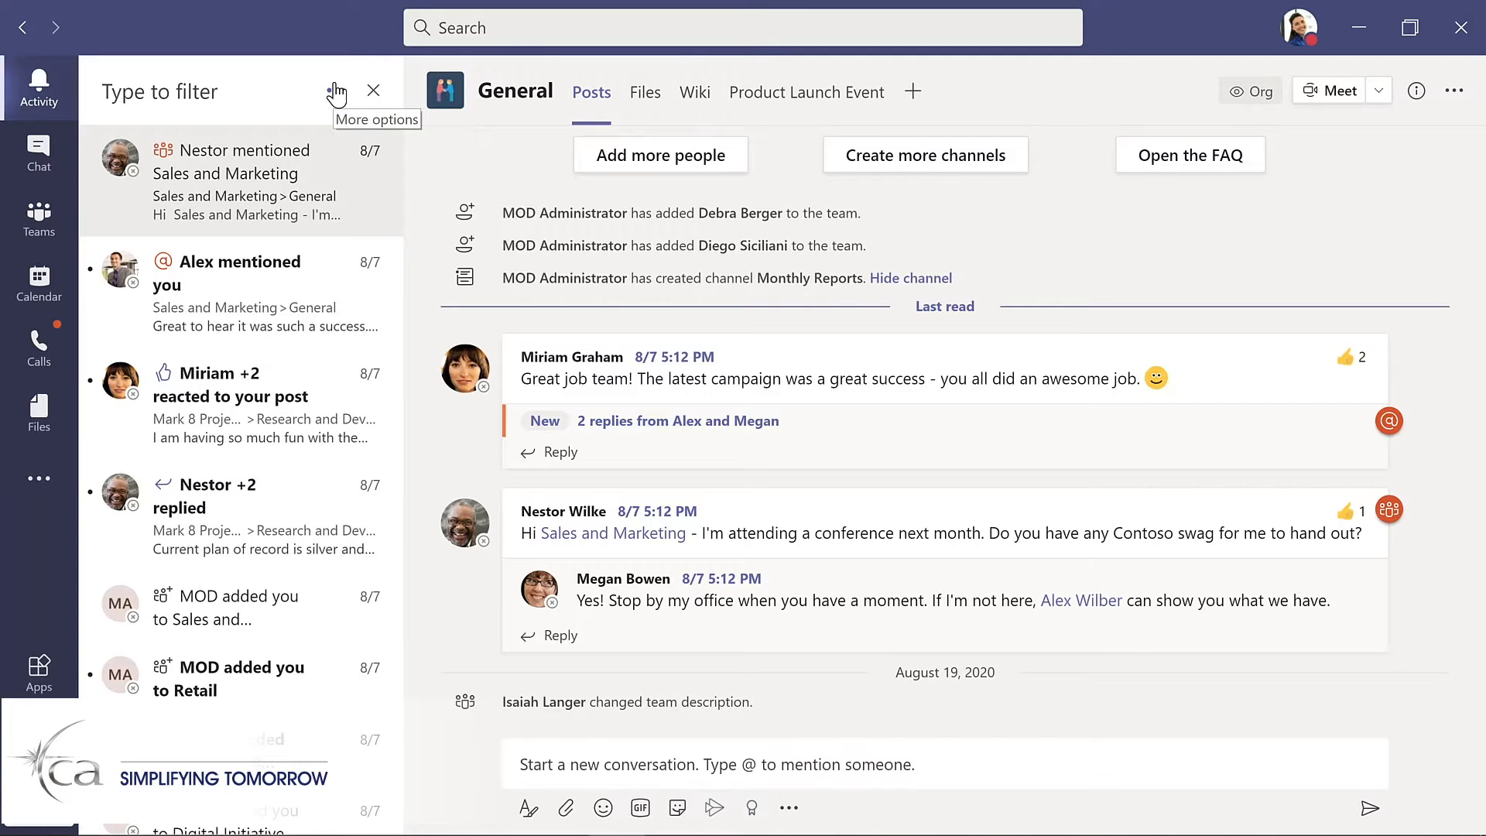
type("ma")
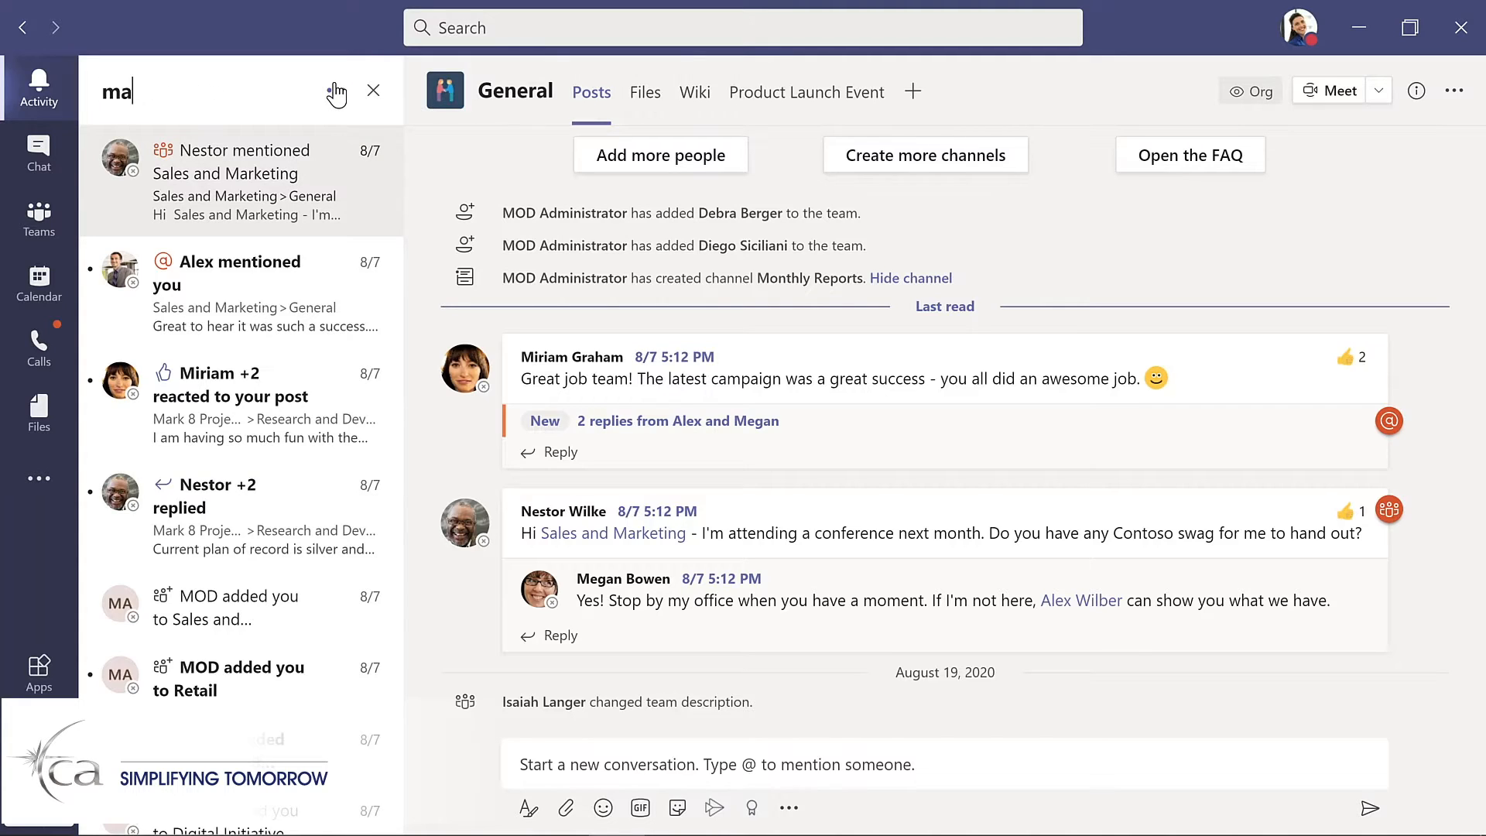
type("rketing")
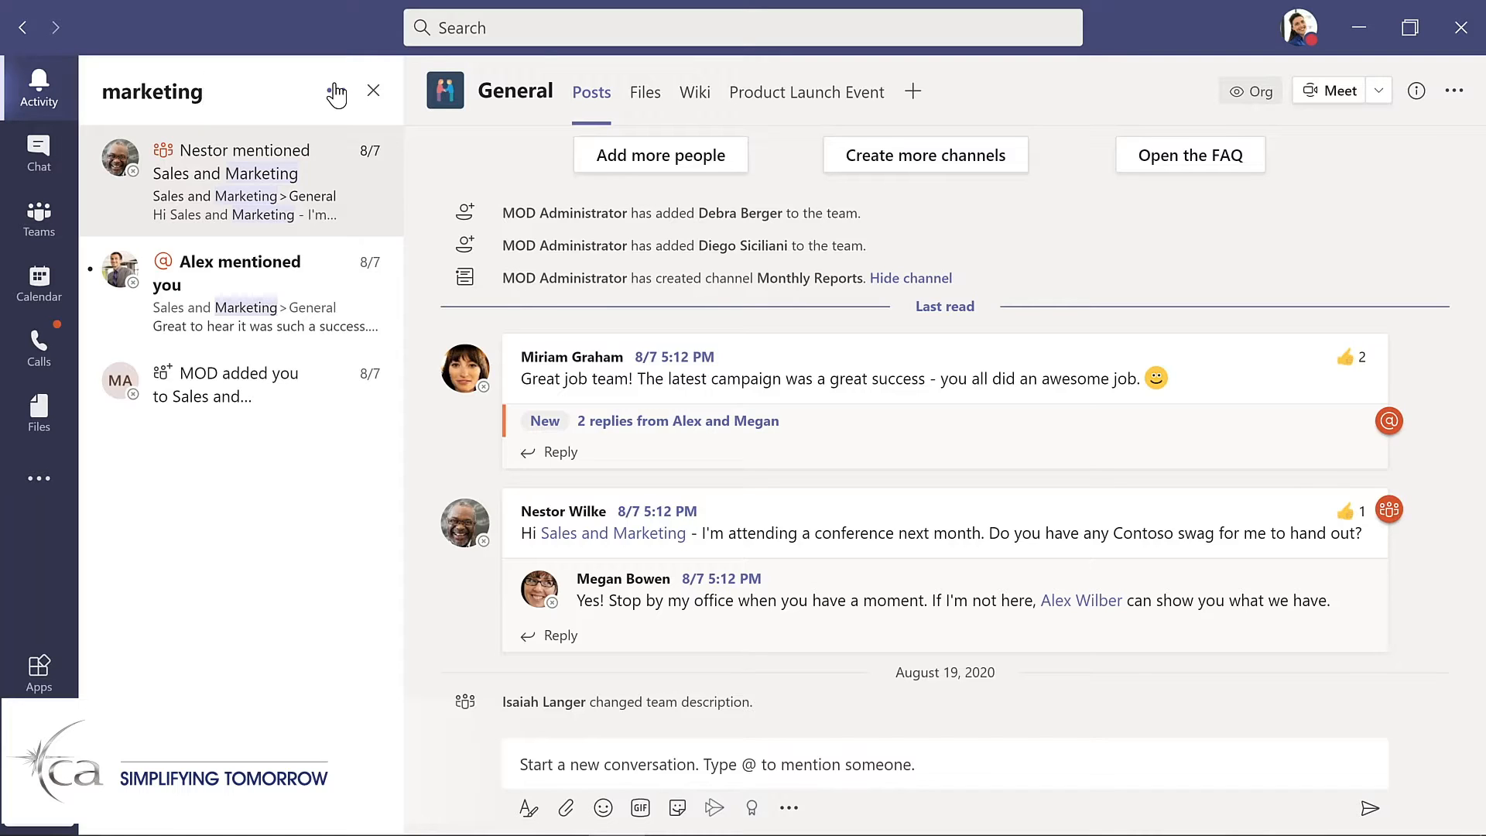
Look through the Chat, Calendar, Calls, Files and Apps sections and the options of the account profile
left_click(60, 161)
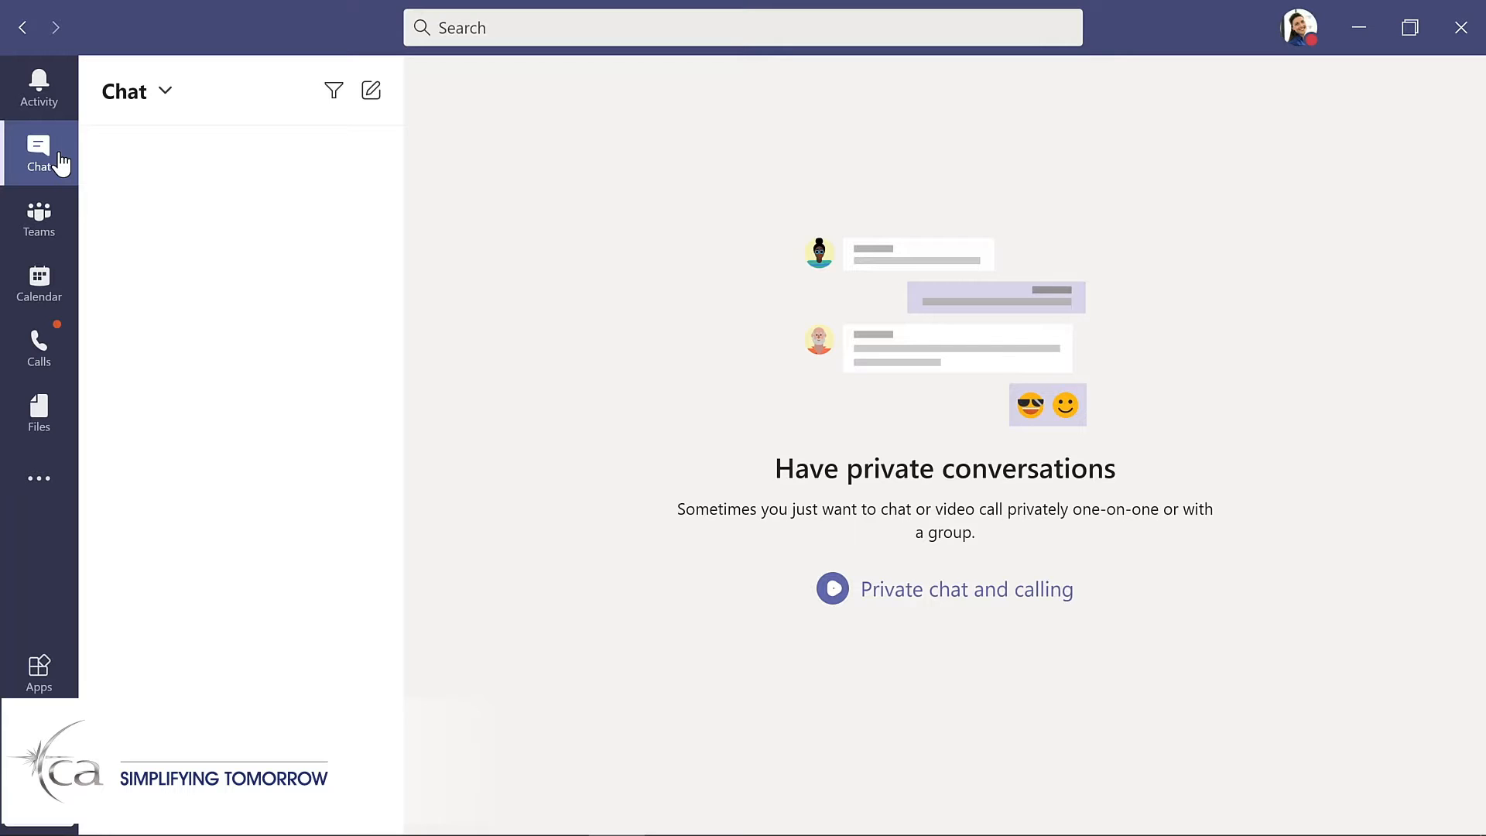
left_click(69, 287)
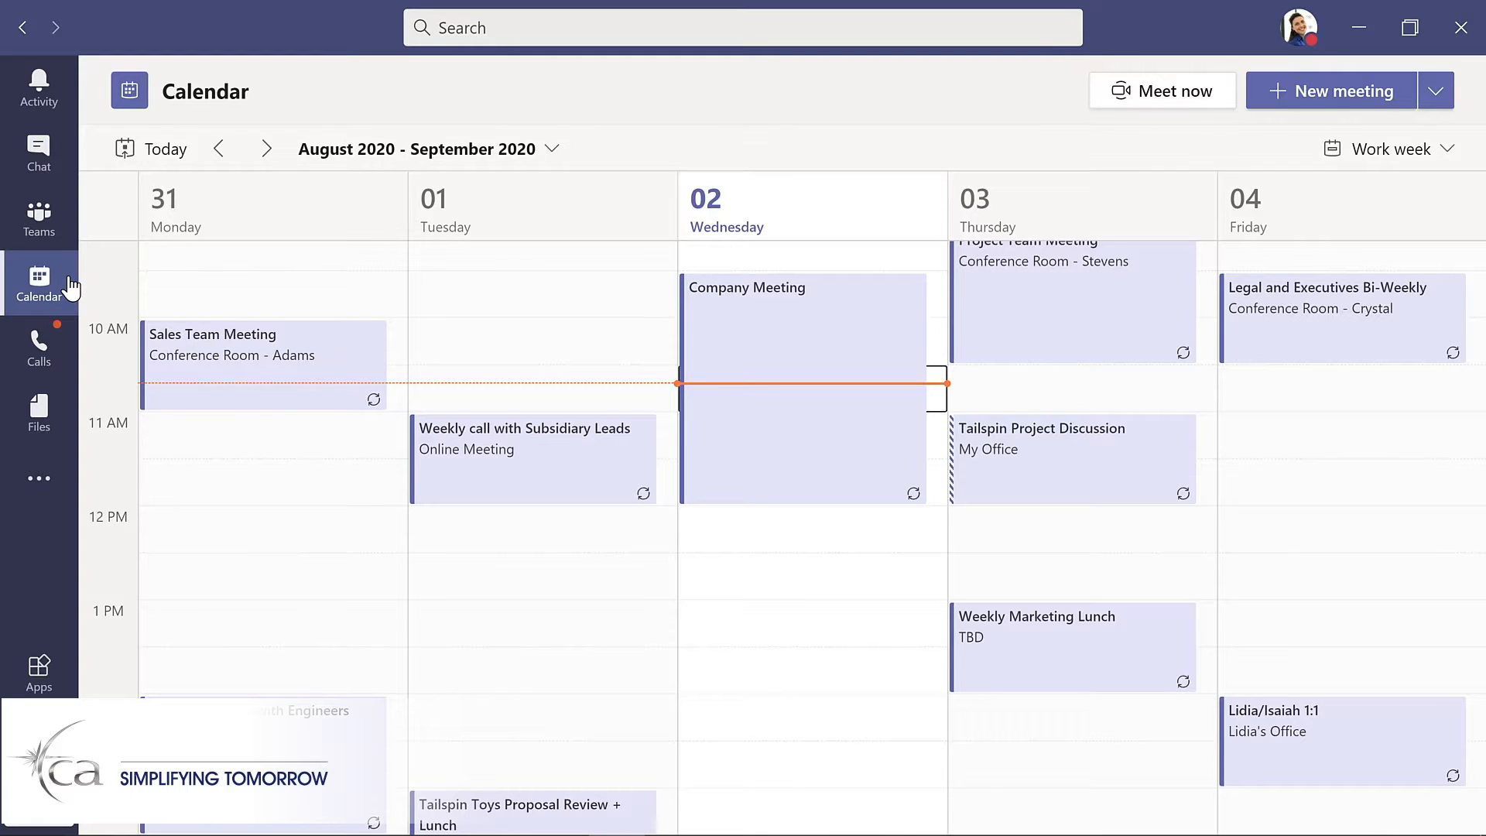
left_click(50, 360)
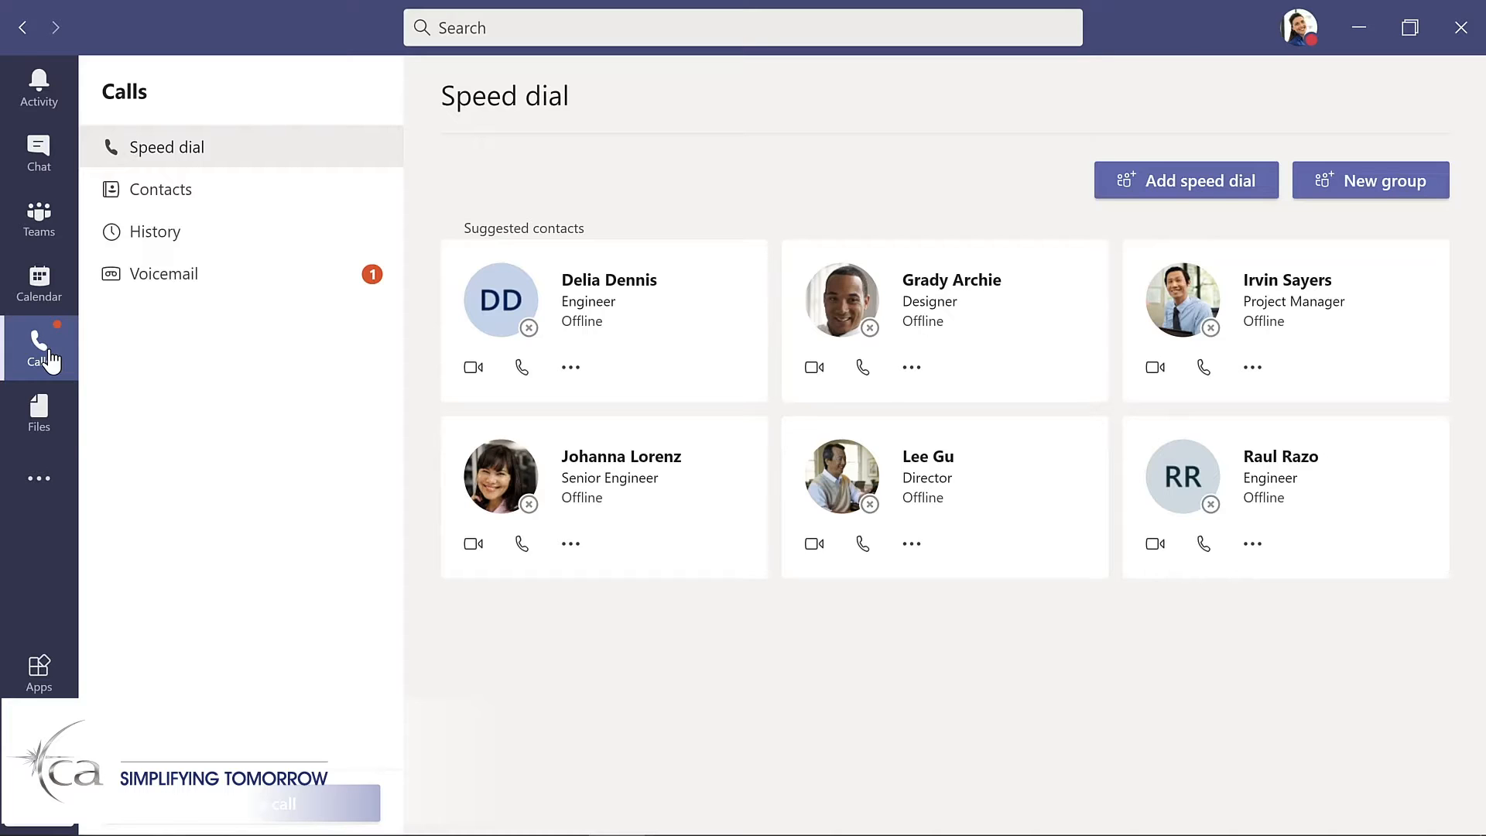
left_click(54, 421)
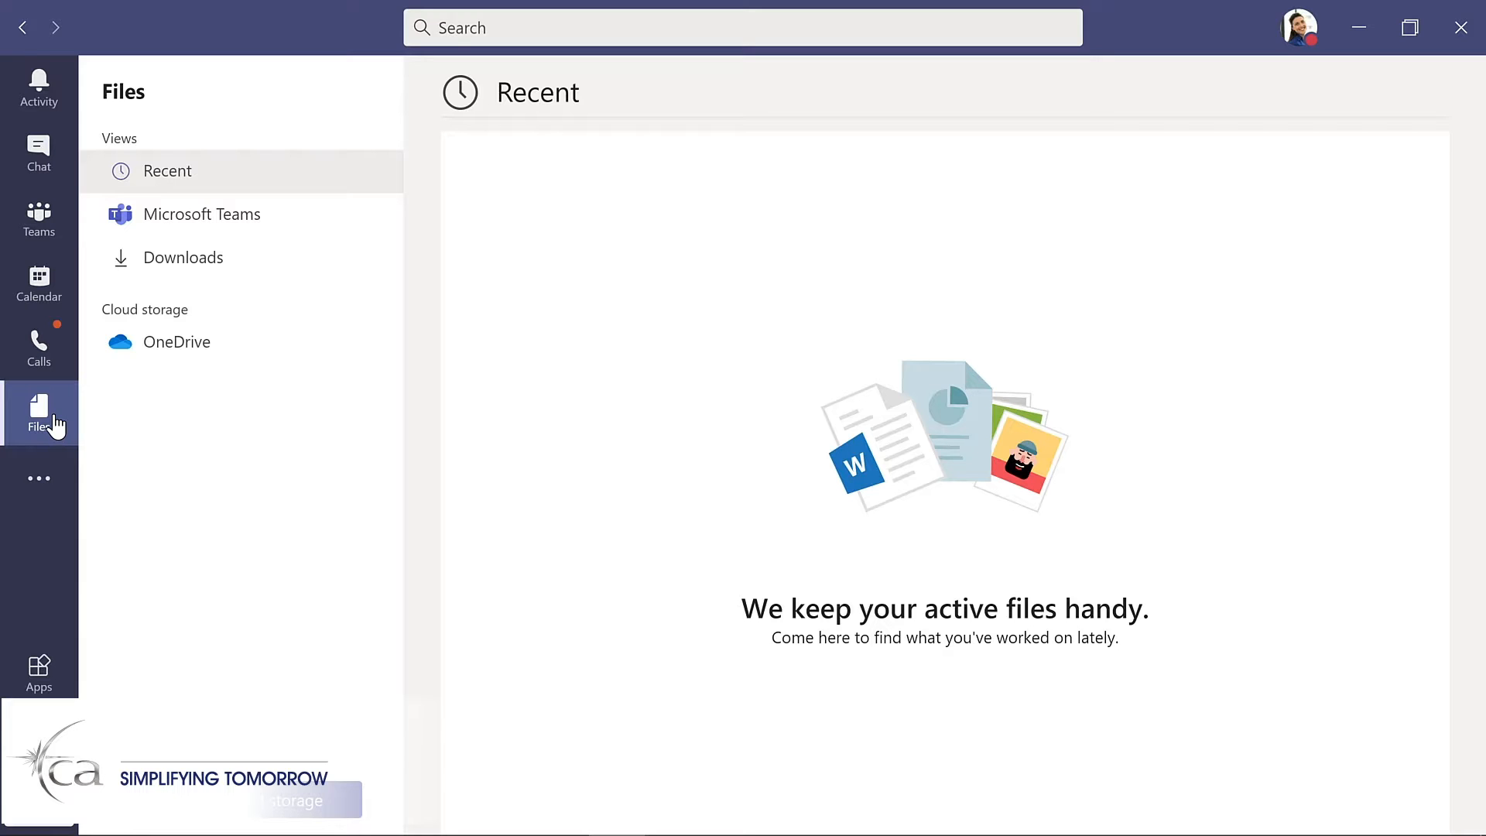
left_click(40, 672)
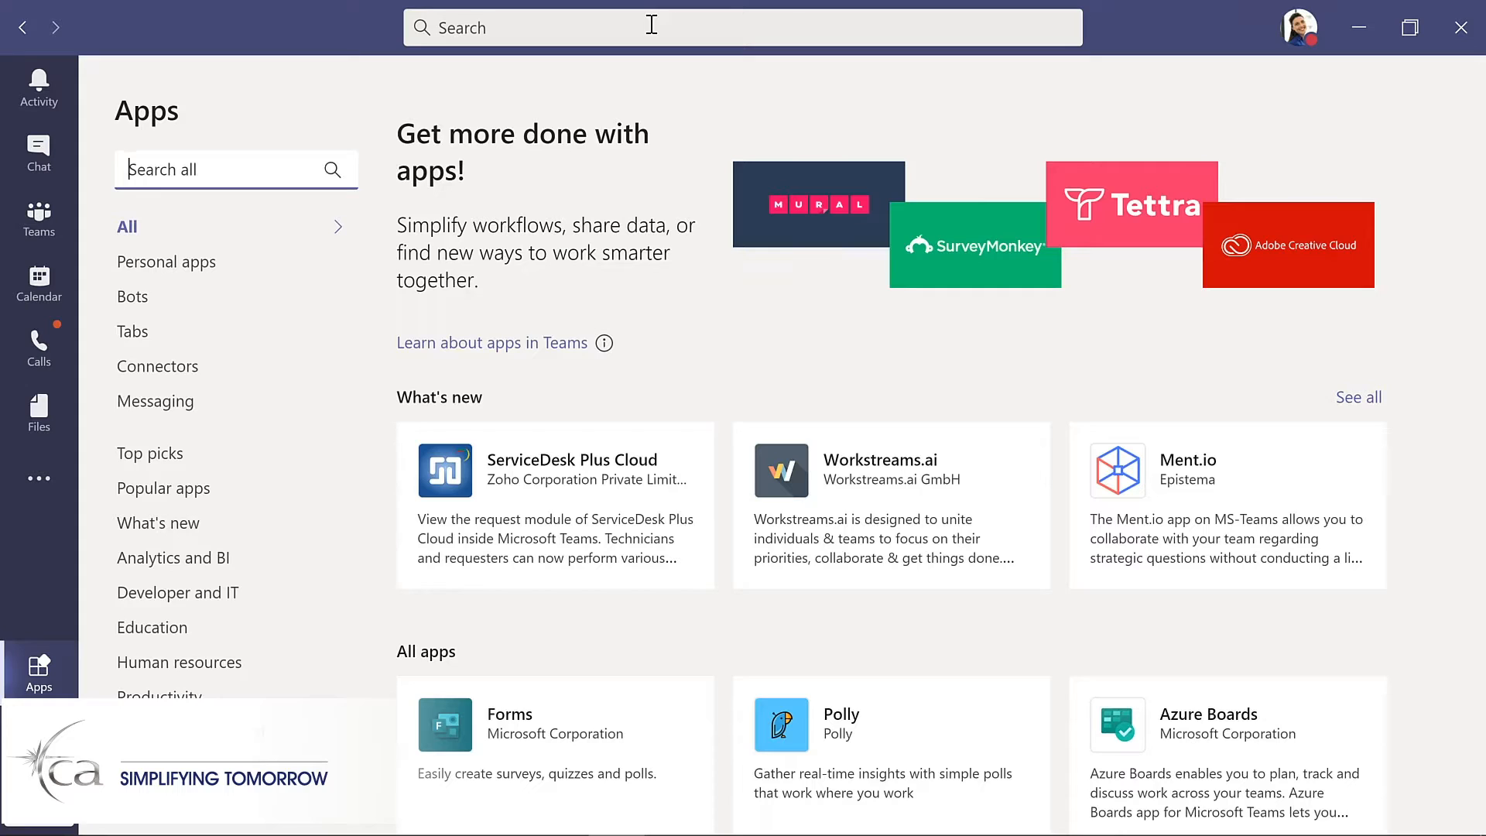
left_click(1298, 35)
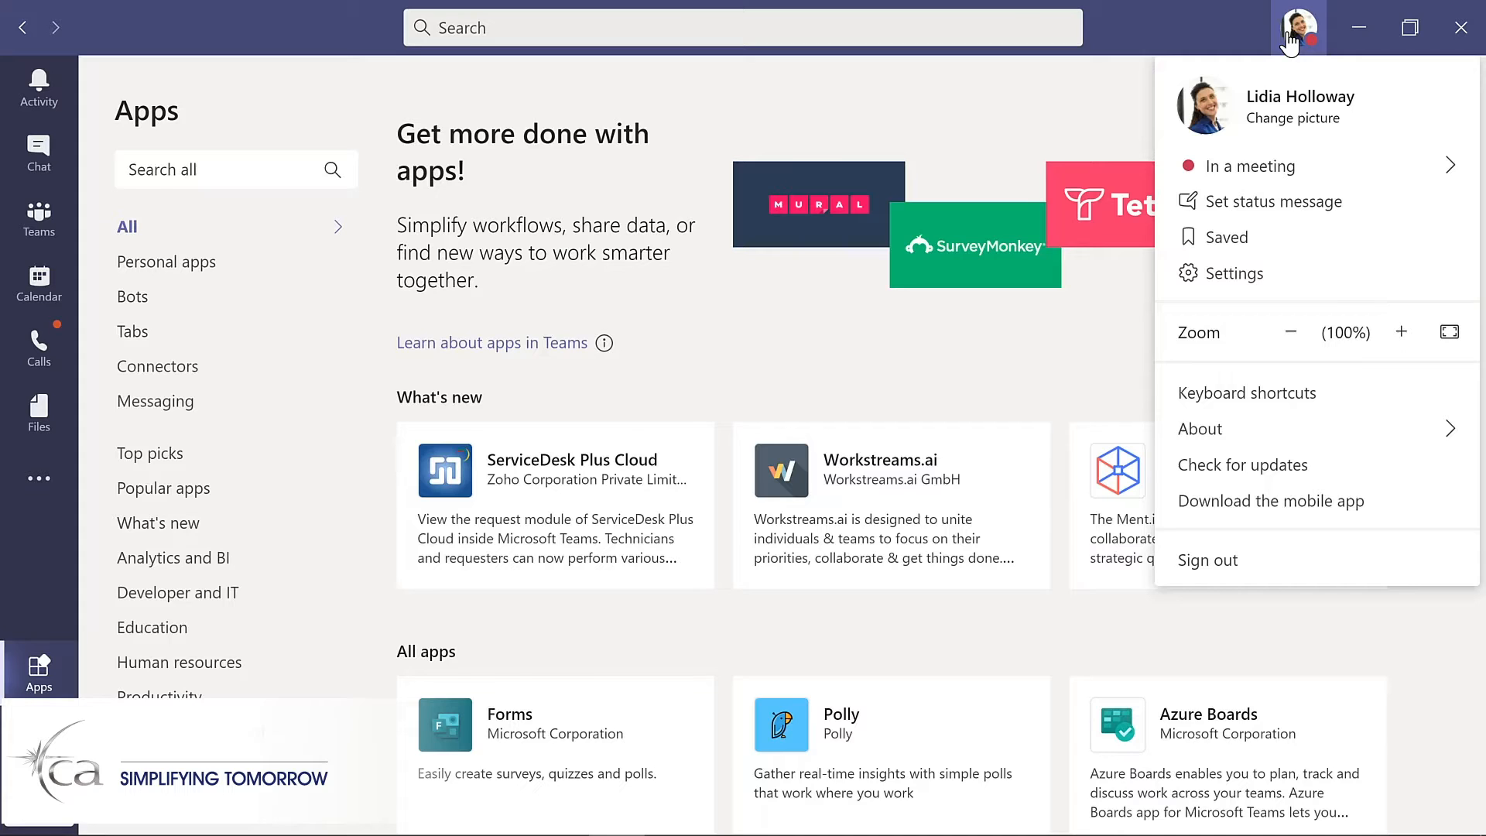
Create a private team from scratch named Evergreen Project Team with the description "Planning and development of Contoso learning management system"
left_click(62, 229)
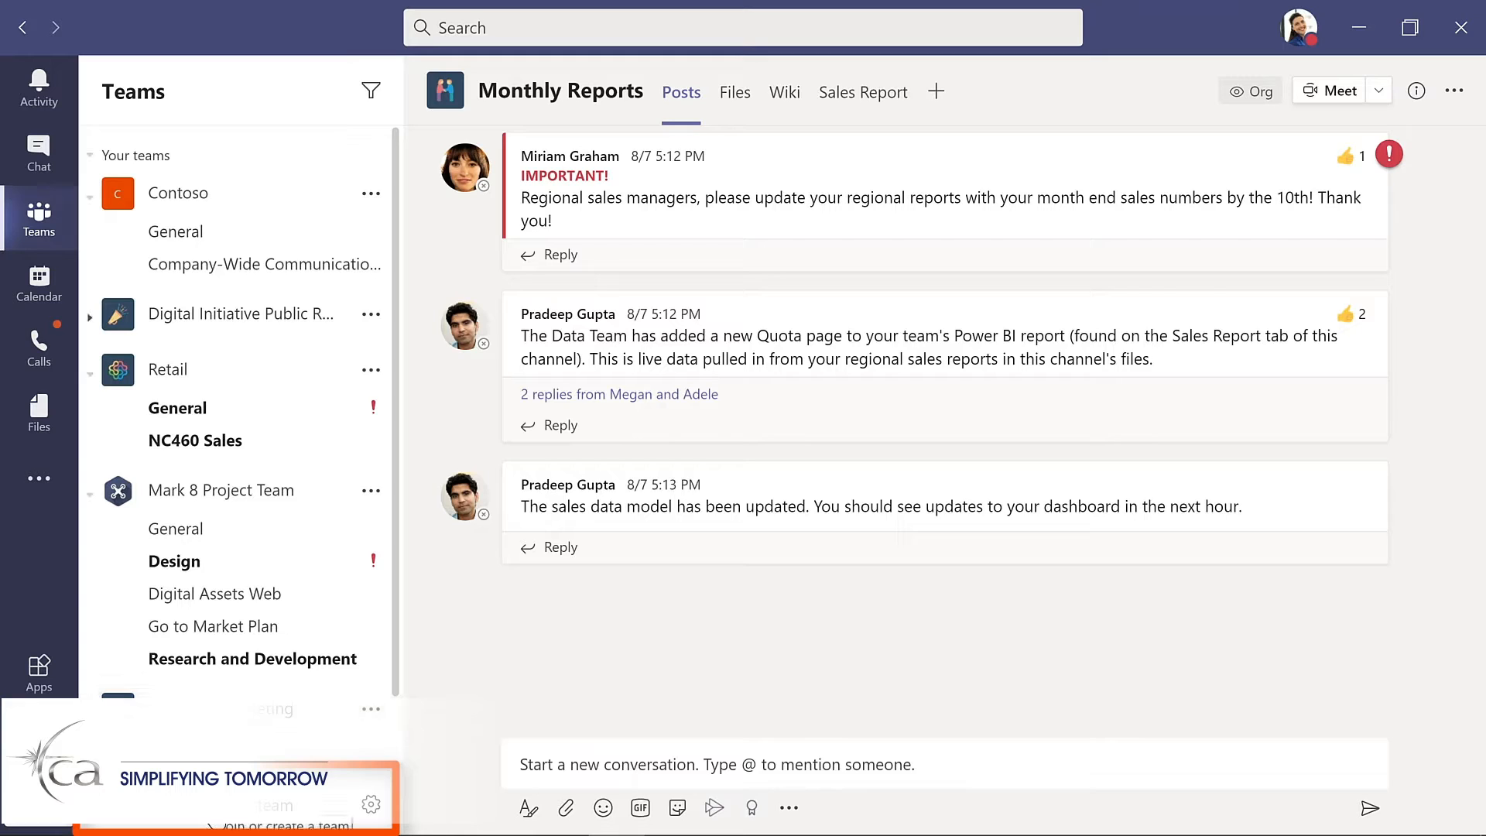
left_click(209, 825)
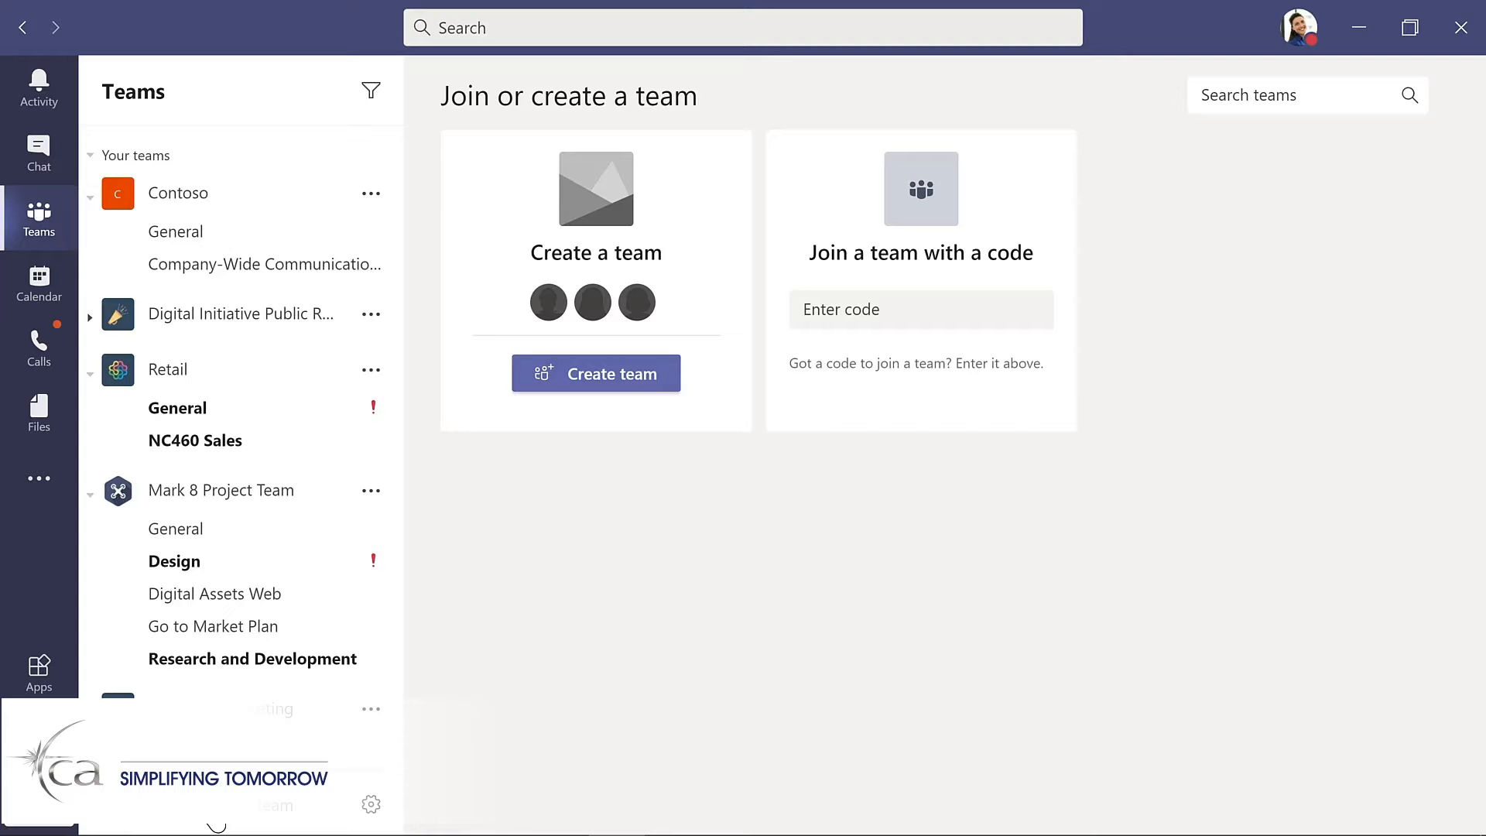
left_click(605, 373)
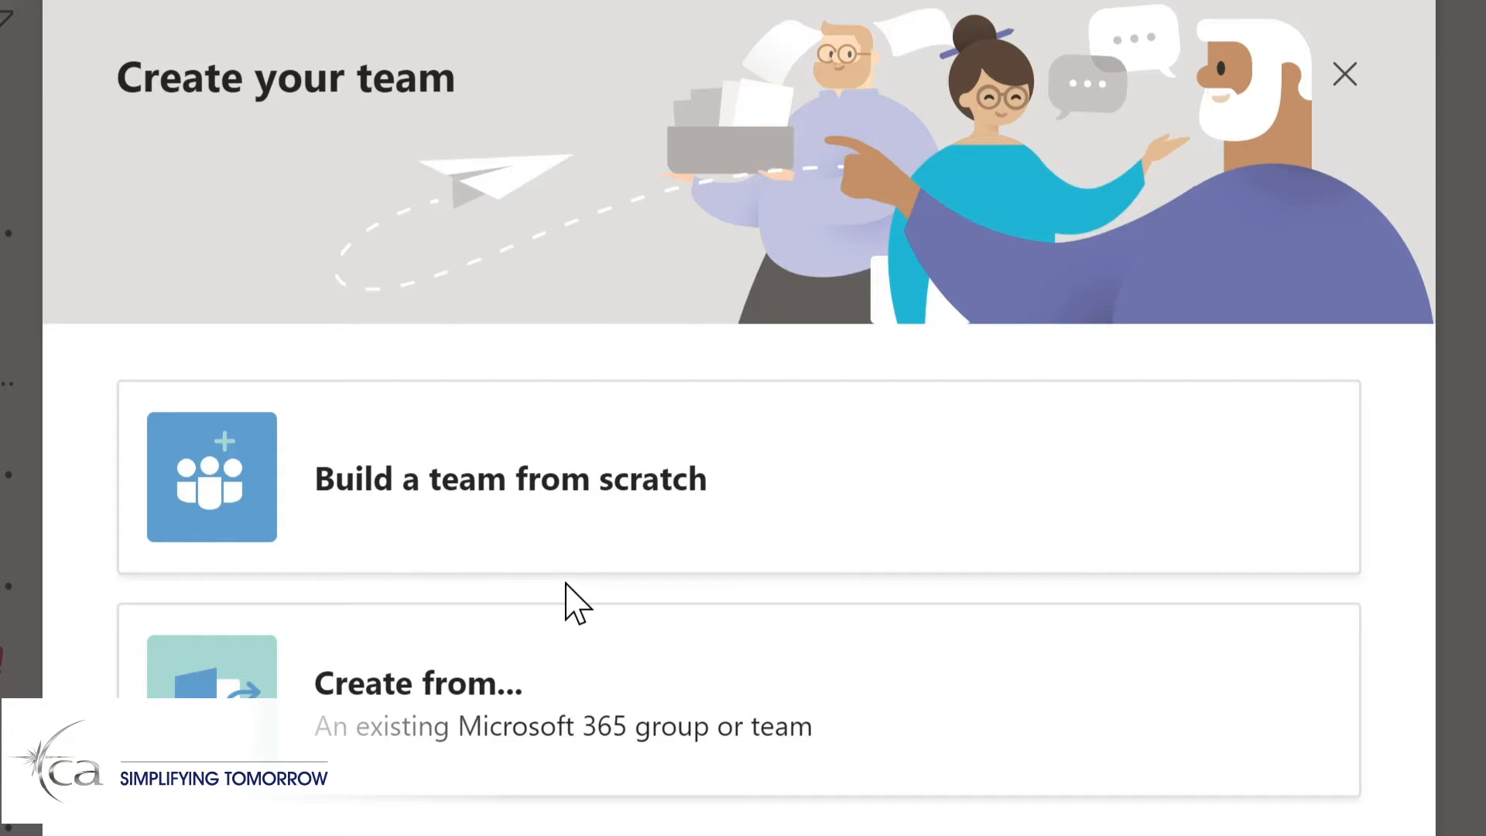
left_click(641, 507)
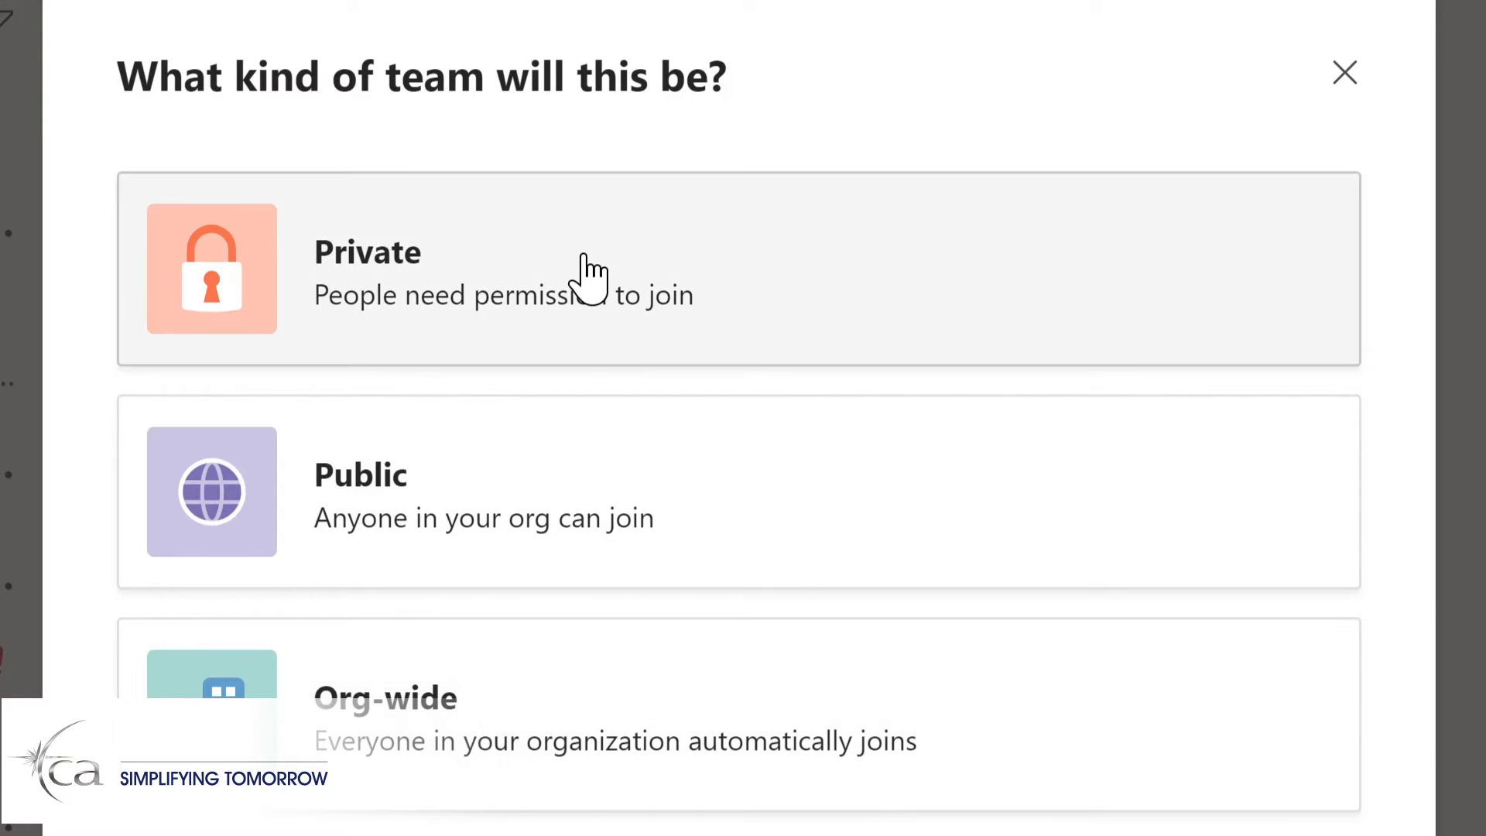
left_click(588, 275)
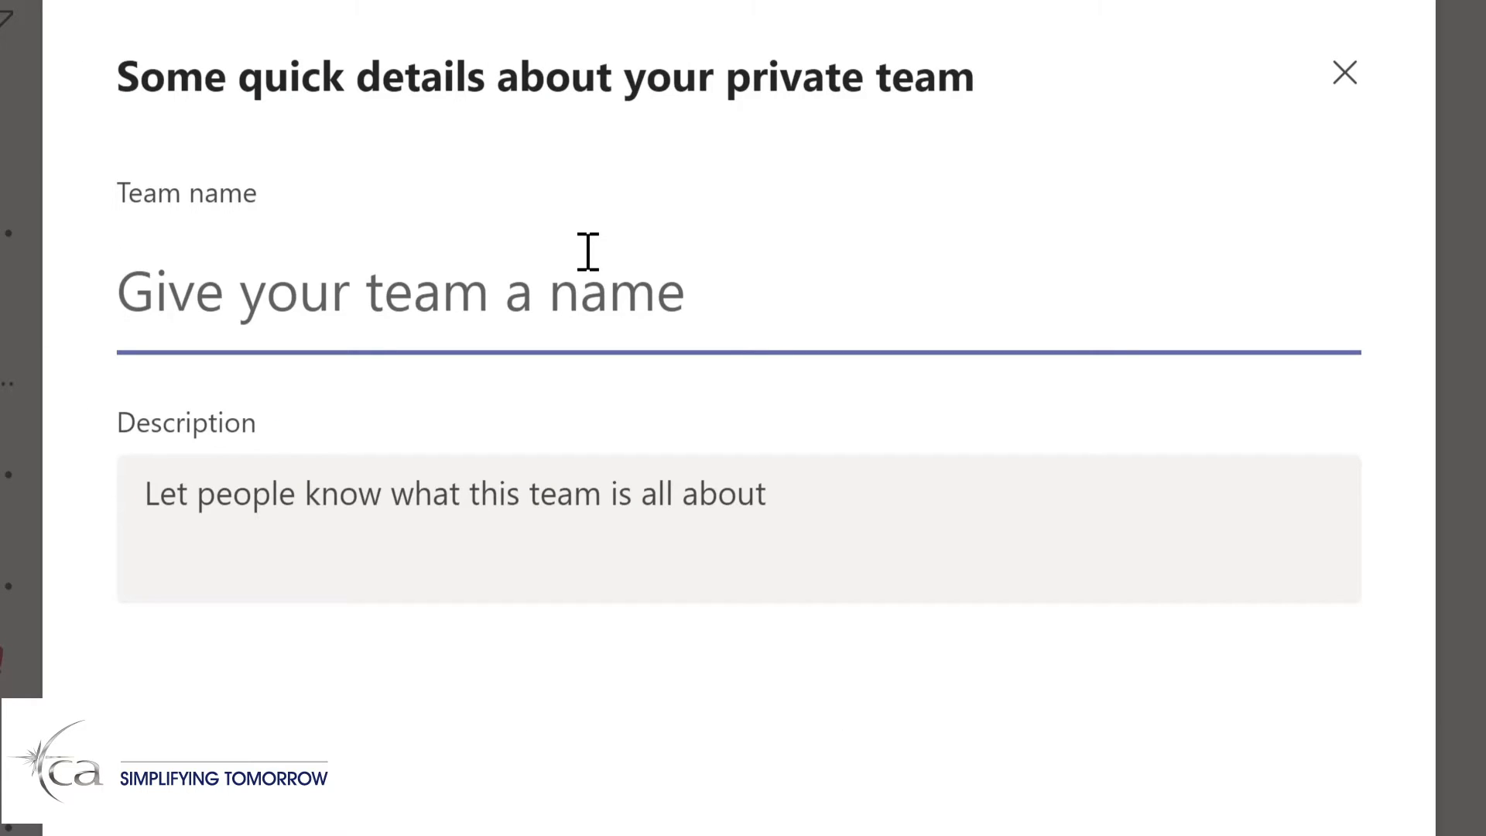
type("Evergreen Project Team")
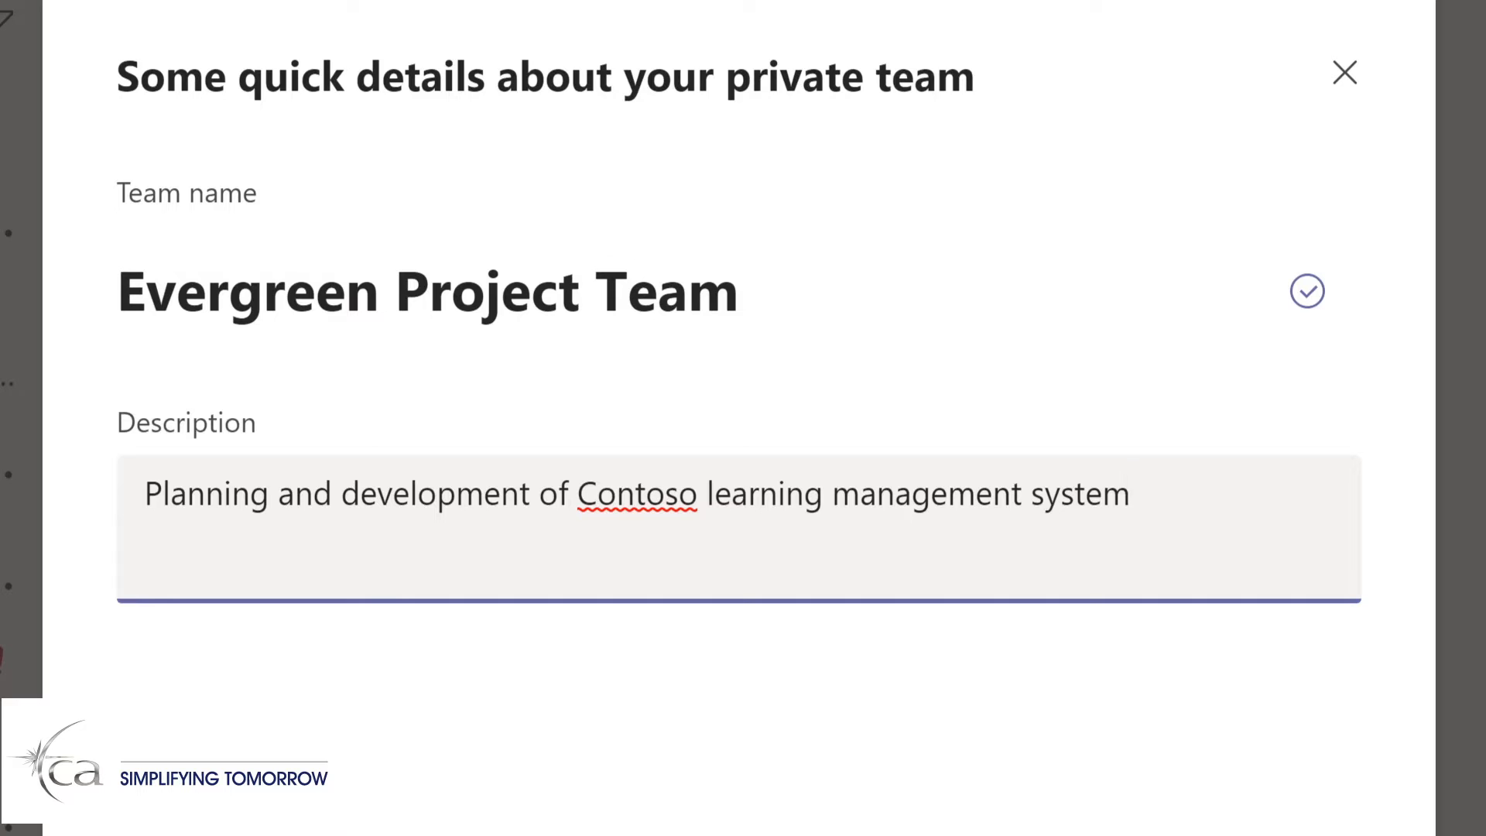
left_click(1292, 832)
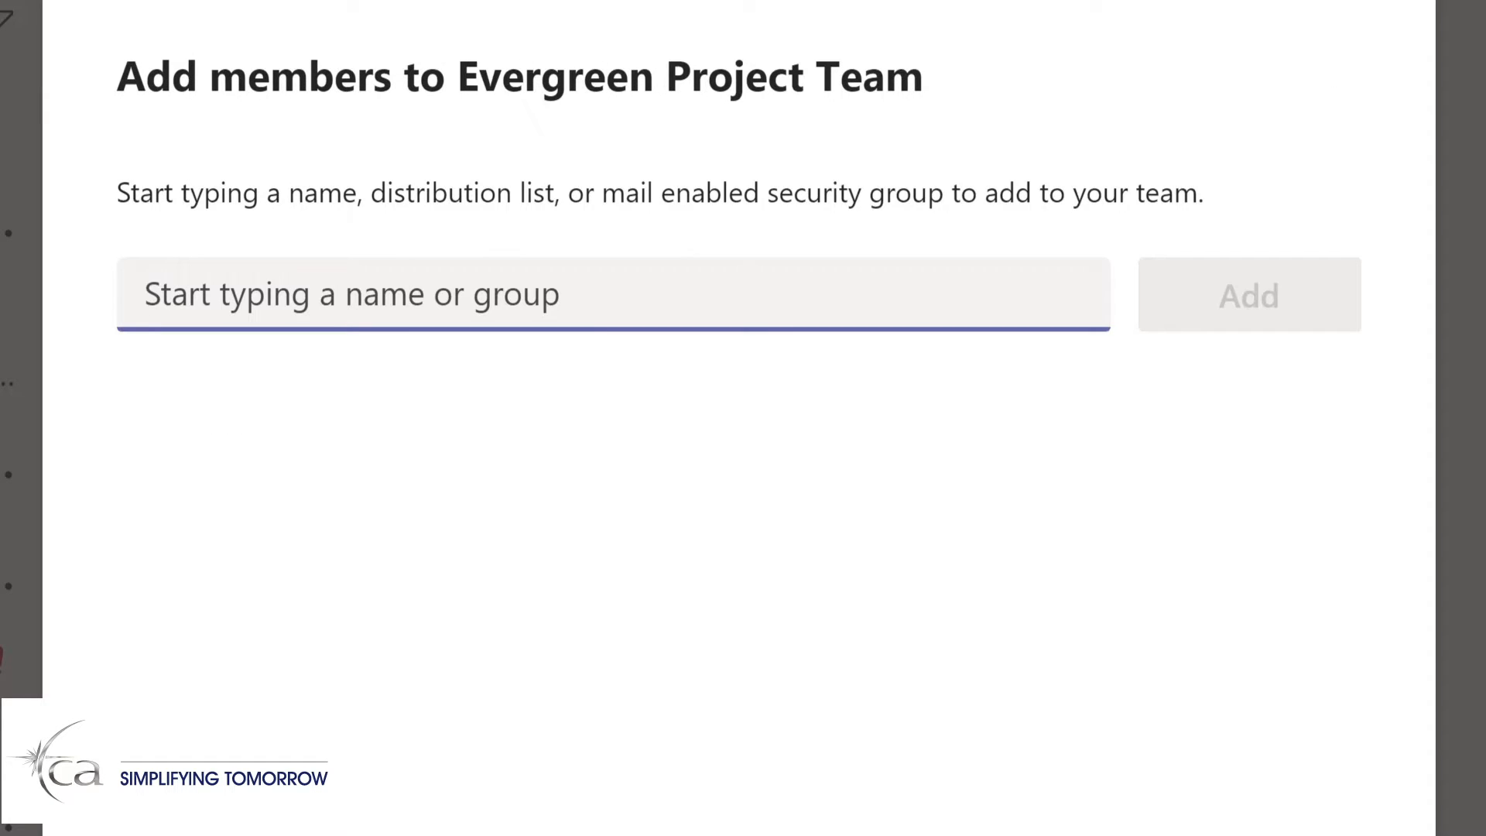
Add the planner, the project manager, the IT admin and the HR manager to the Evergreen Project Team as members
type("L")
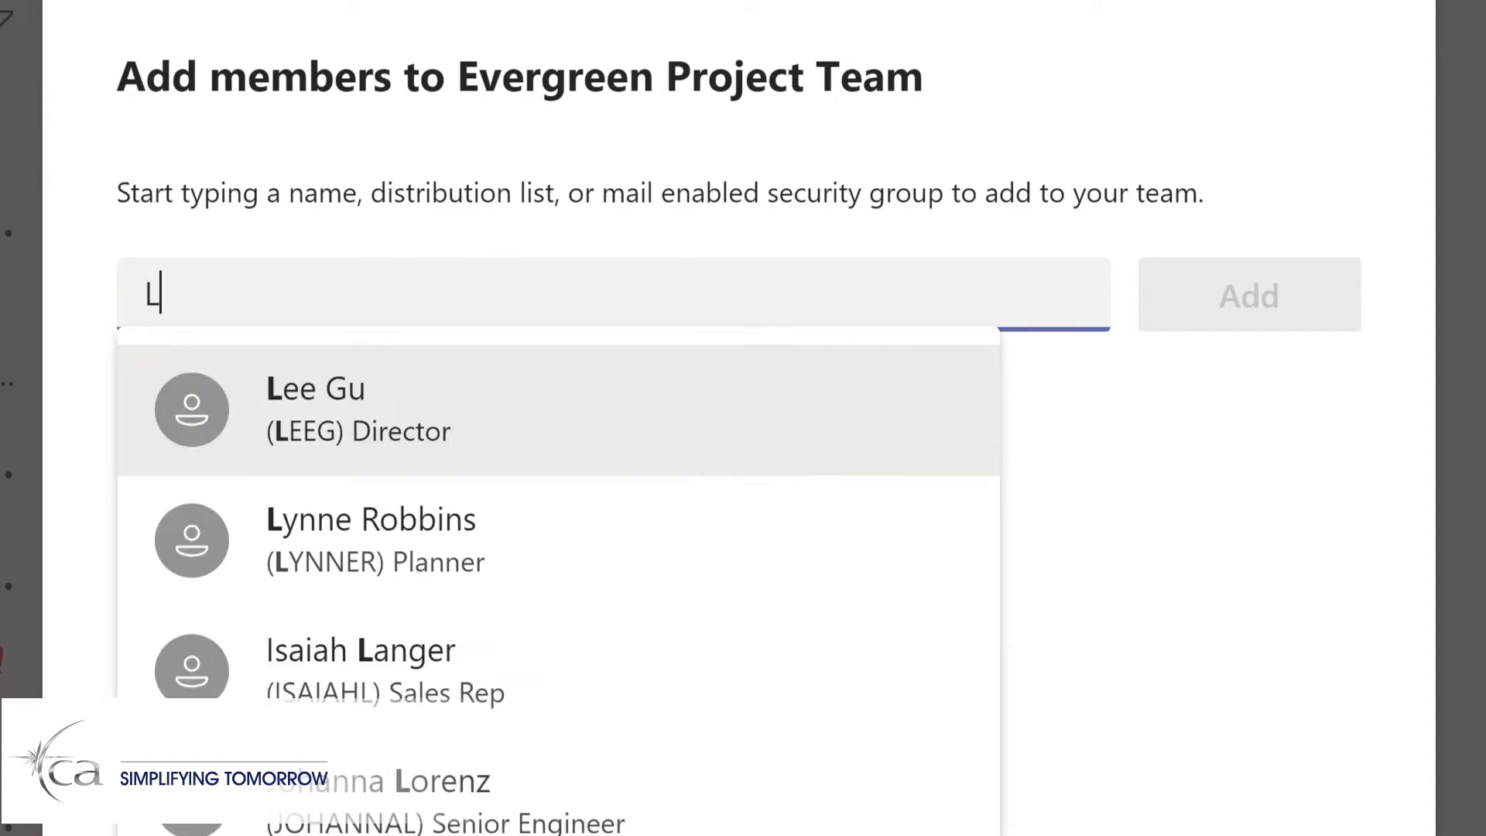
type("ynn")
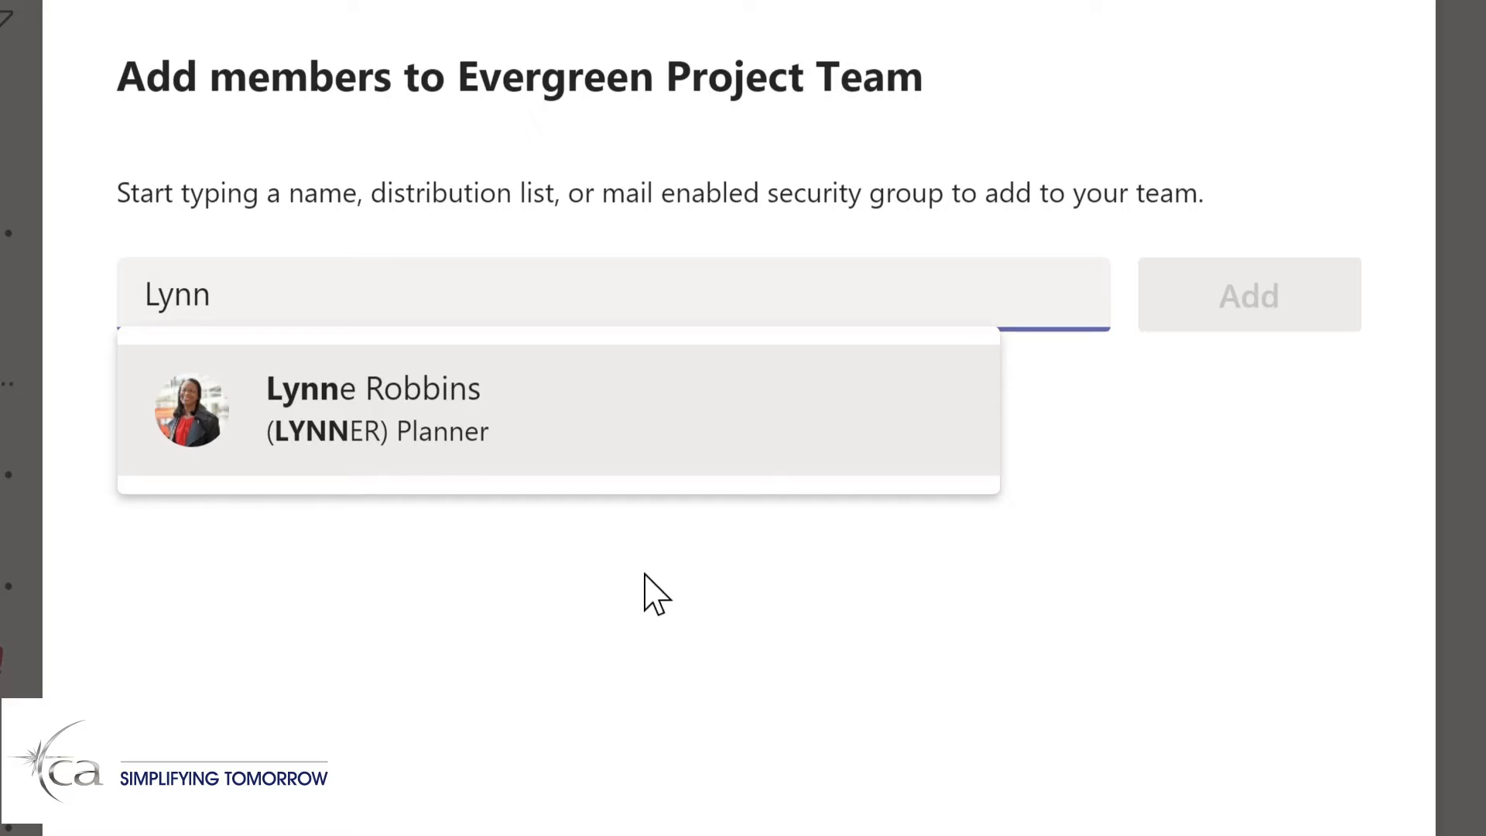
left_click(443, 449)
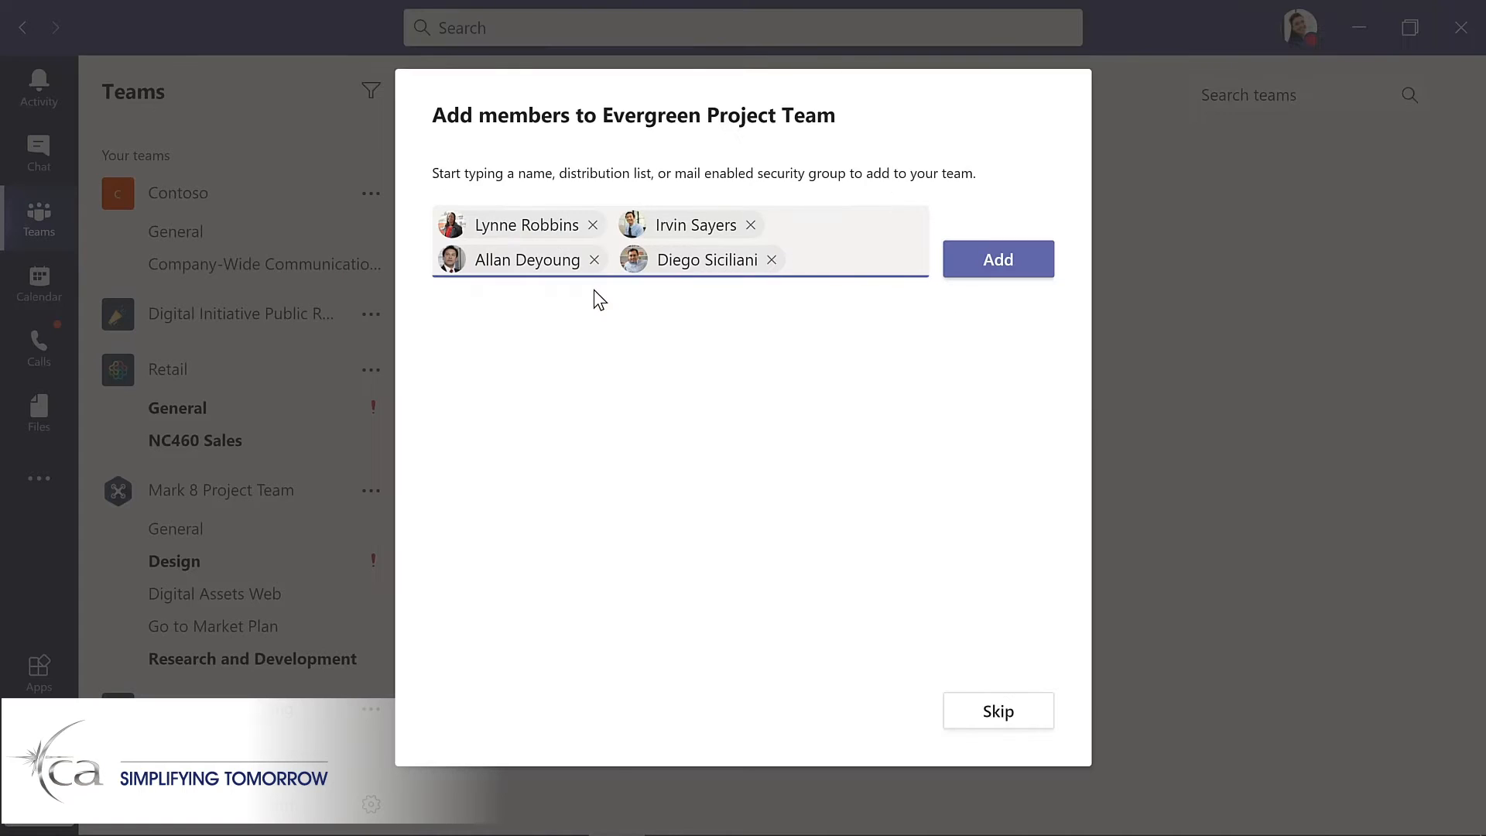
left_click(999, 267)
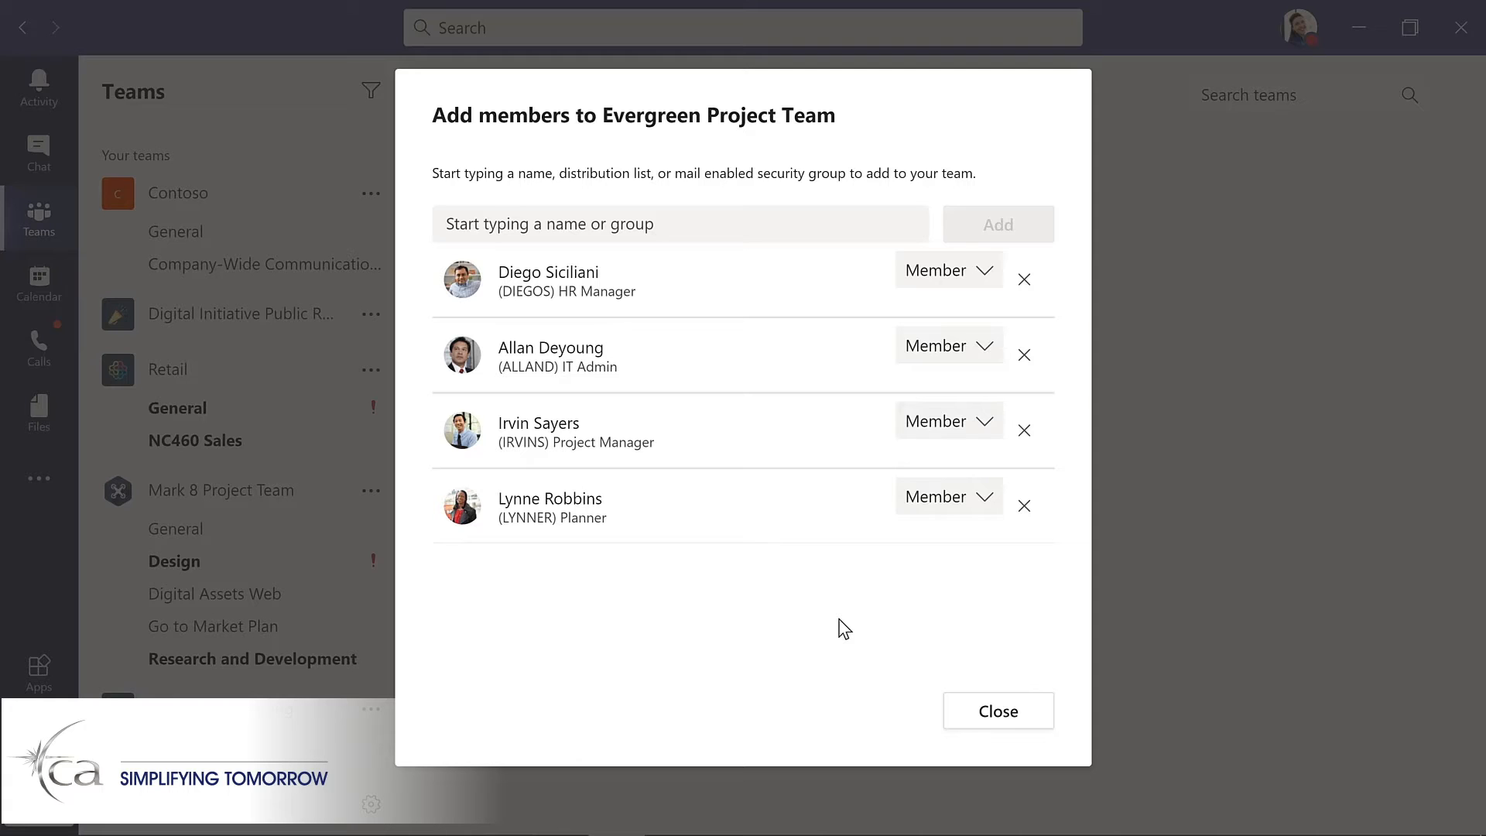
left_click(995, 712)
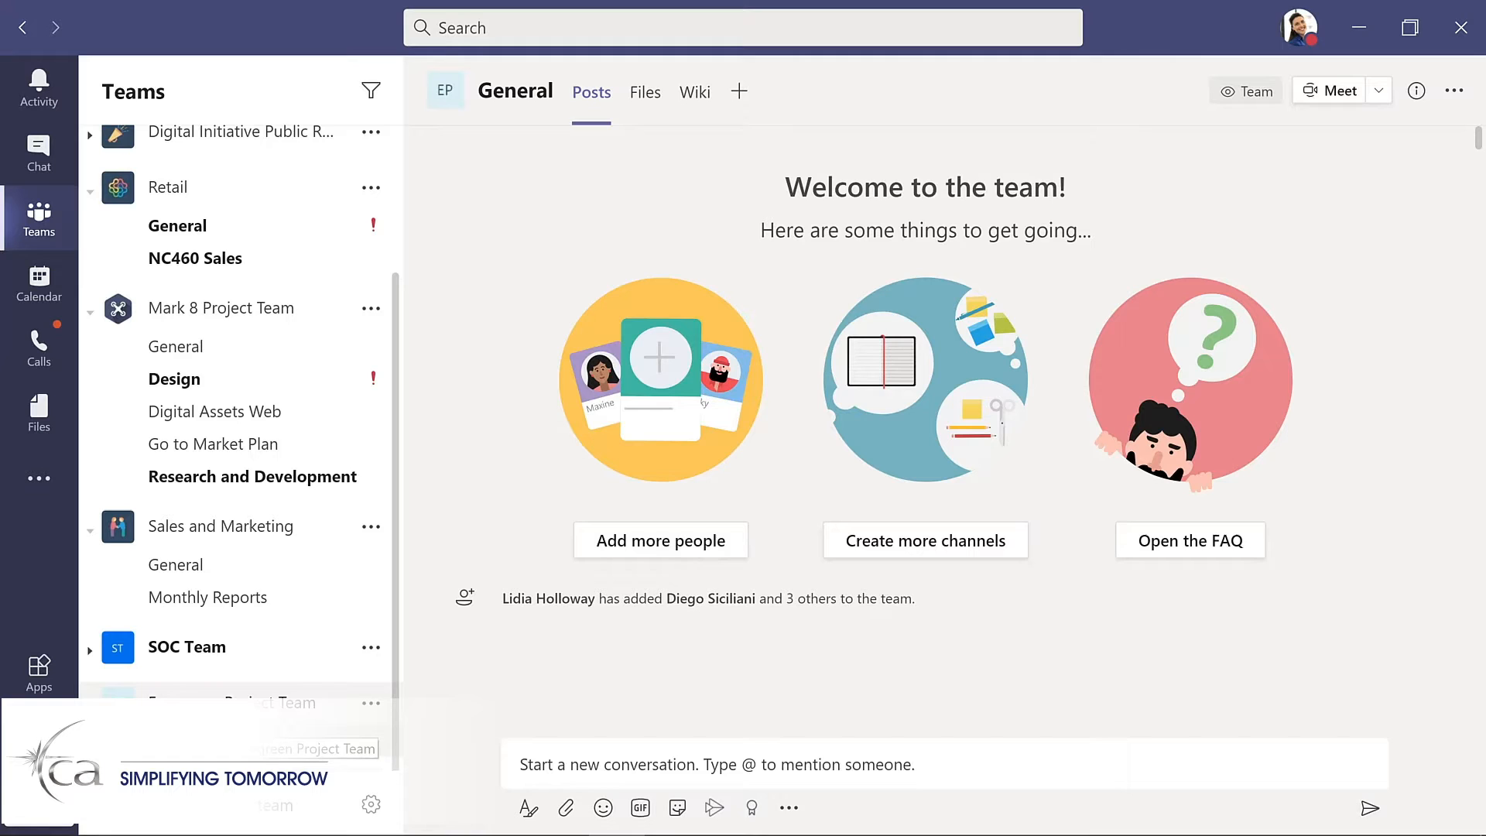
Move the Evergreen Project Team directly above Sales and Marketing in the list of teams
left_click_drag(232, 691, 235, 393)
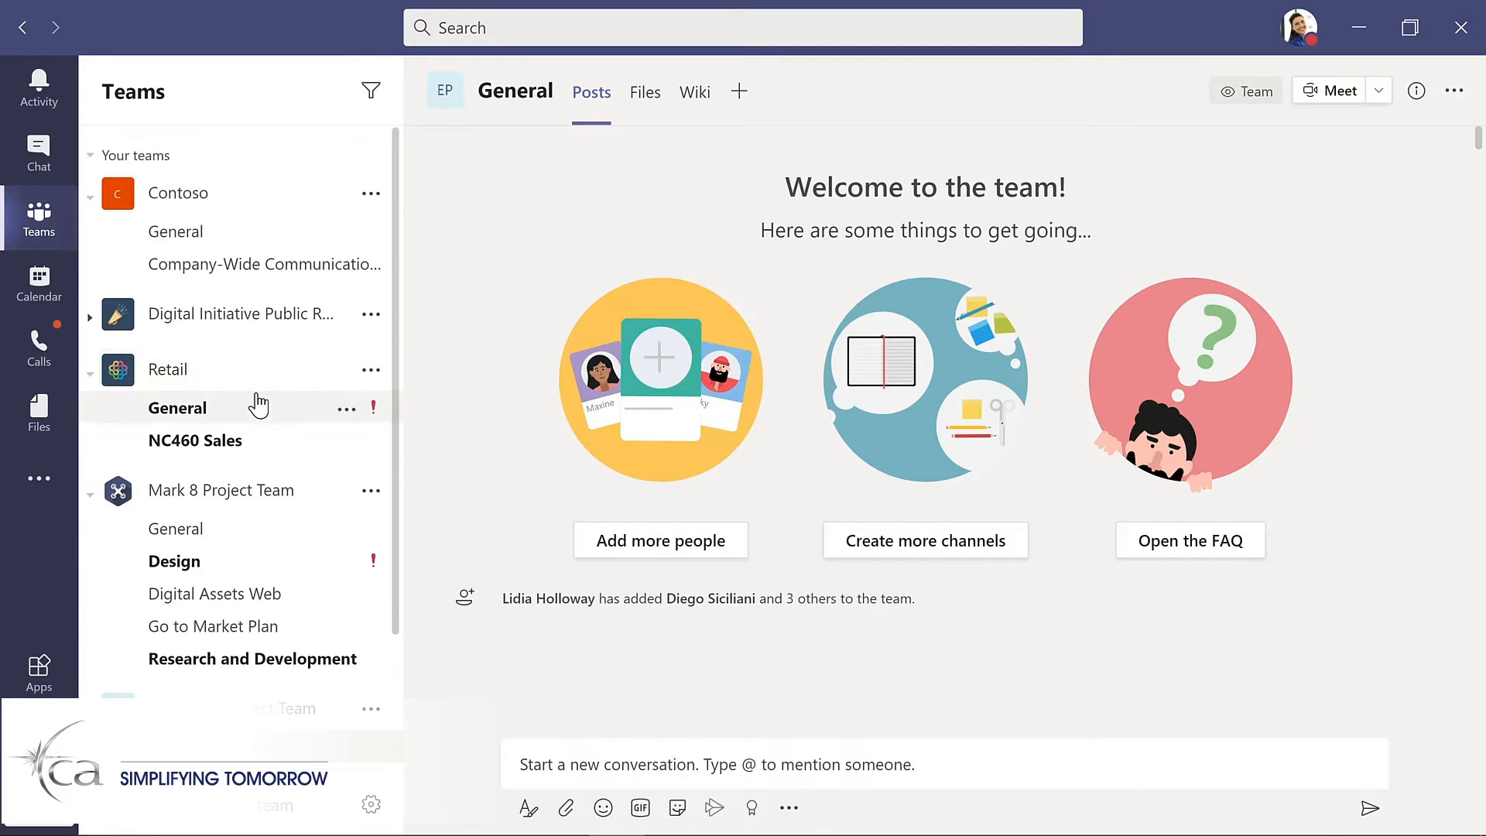
left_click_drag(396, 618, 397, 740)
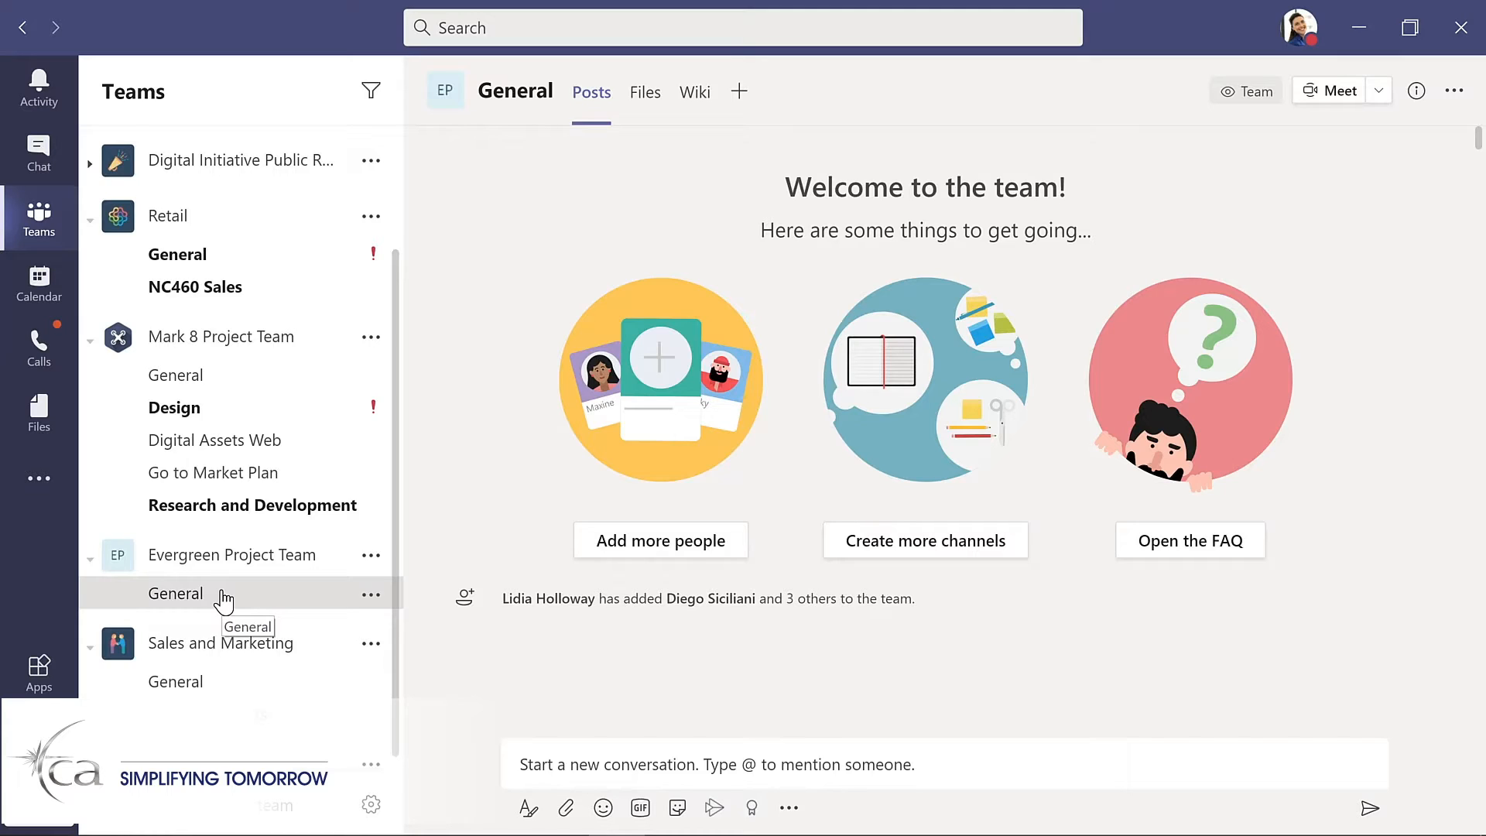
Post "I'm excited to start planning our new LMS!" with a smile emoji in the Evergreen Project Team's General channel
left_click(523, 766)
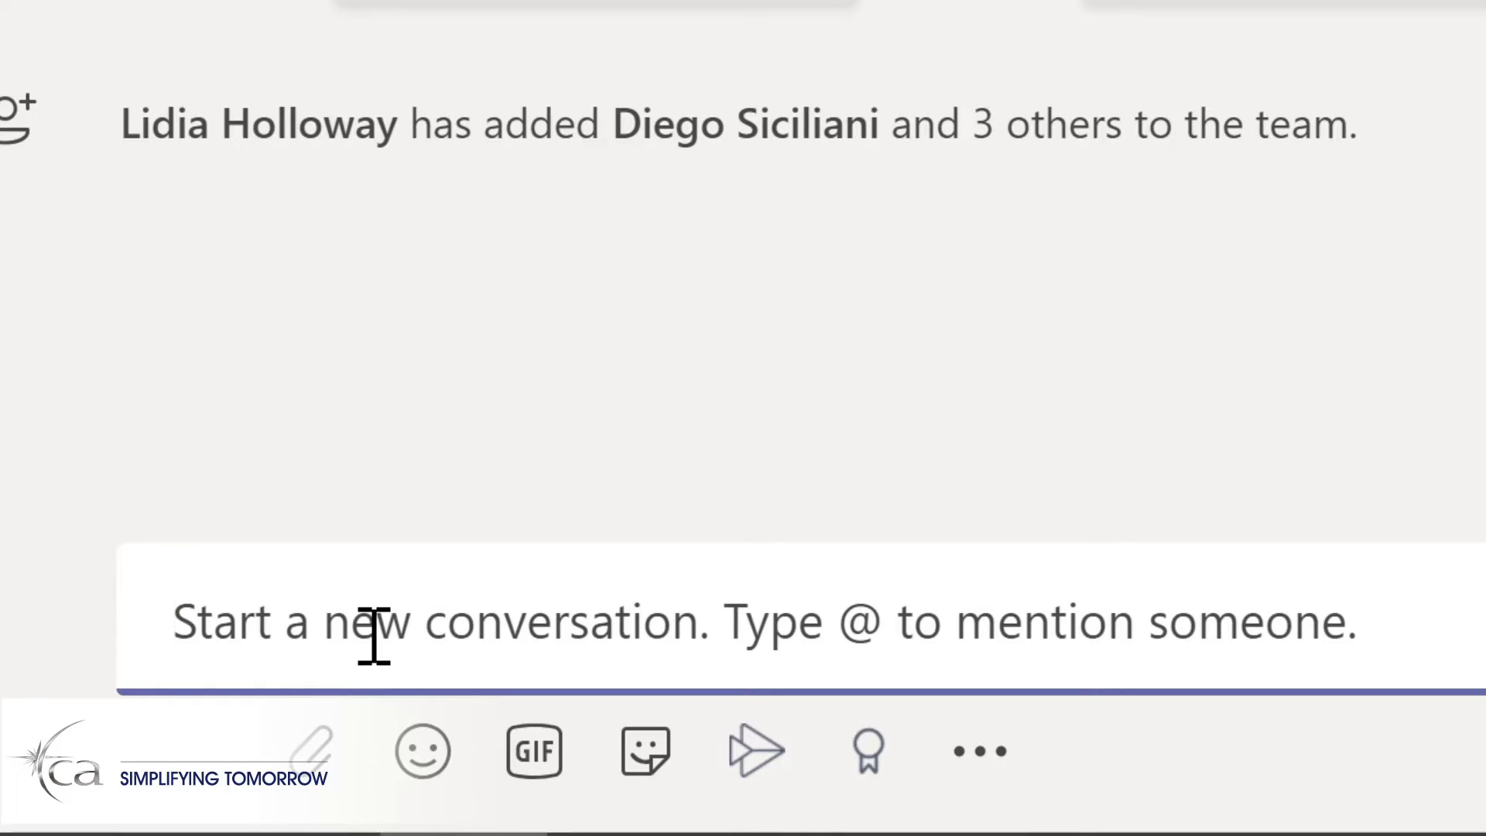
type("I'm excited to start planning our new LMS!")
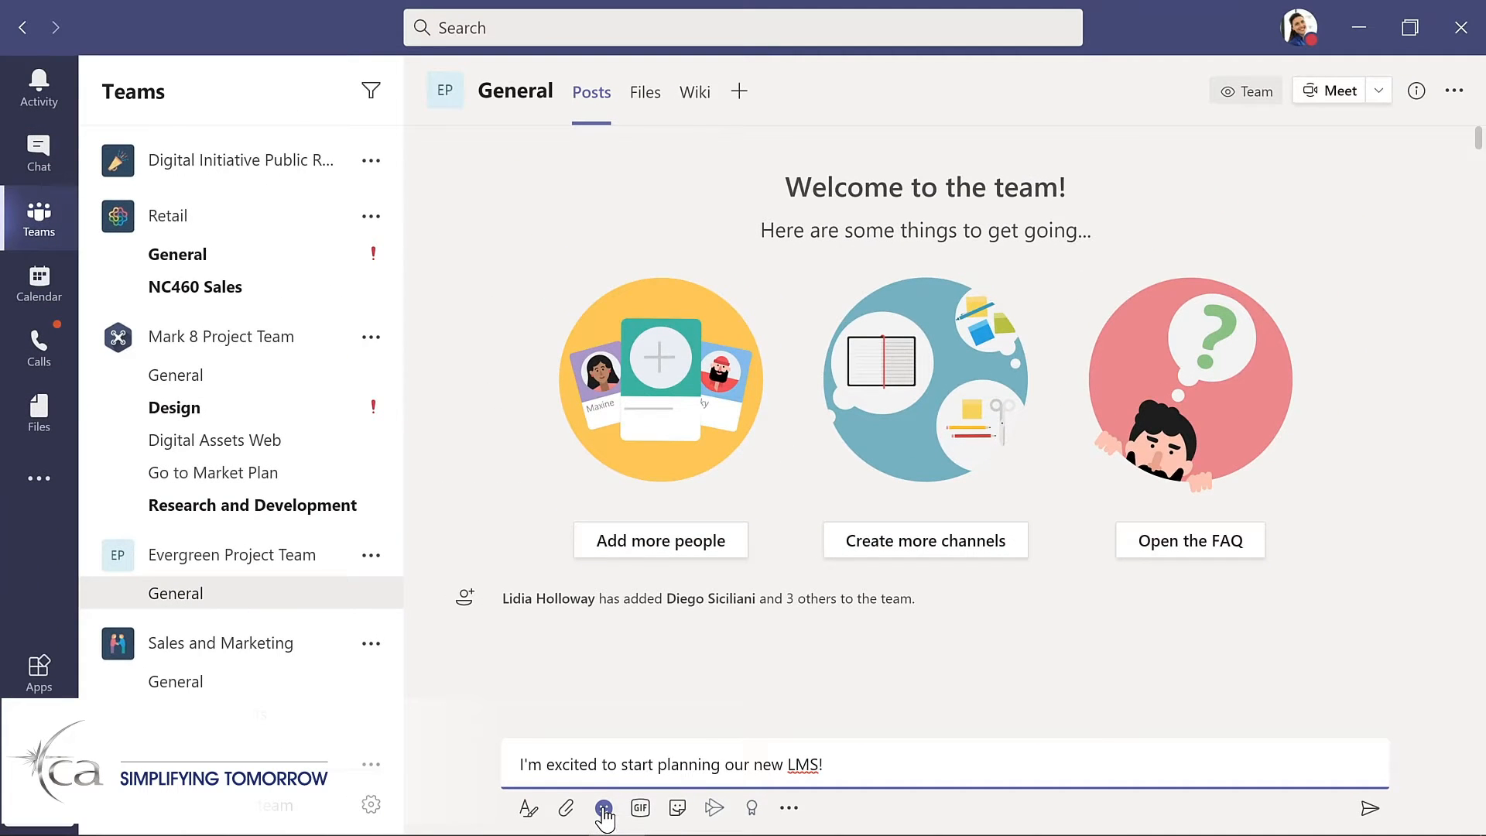
left_click(604, 809)
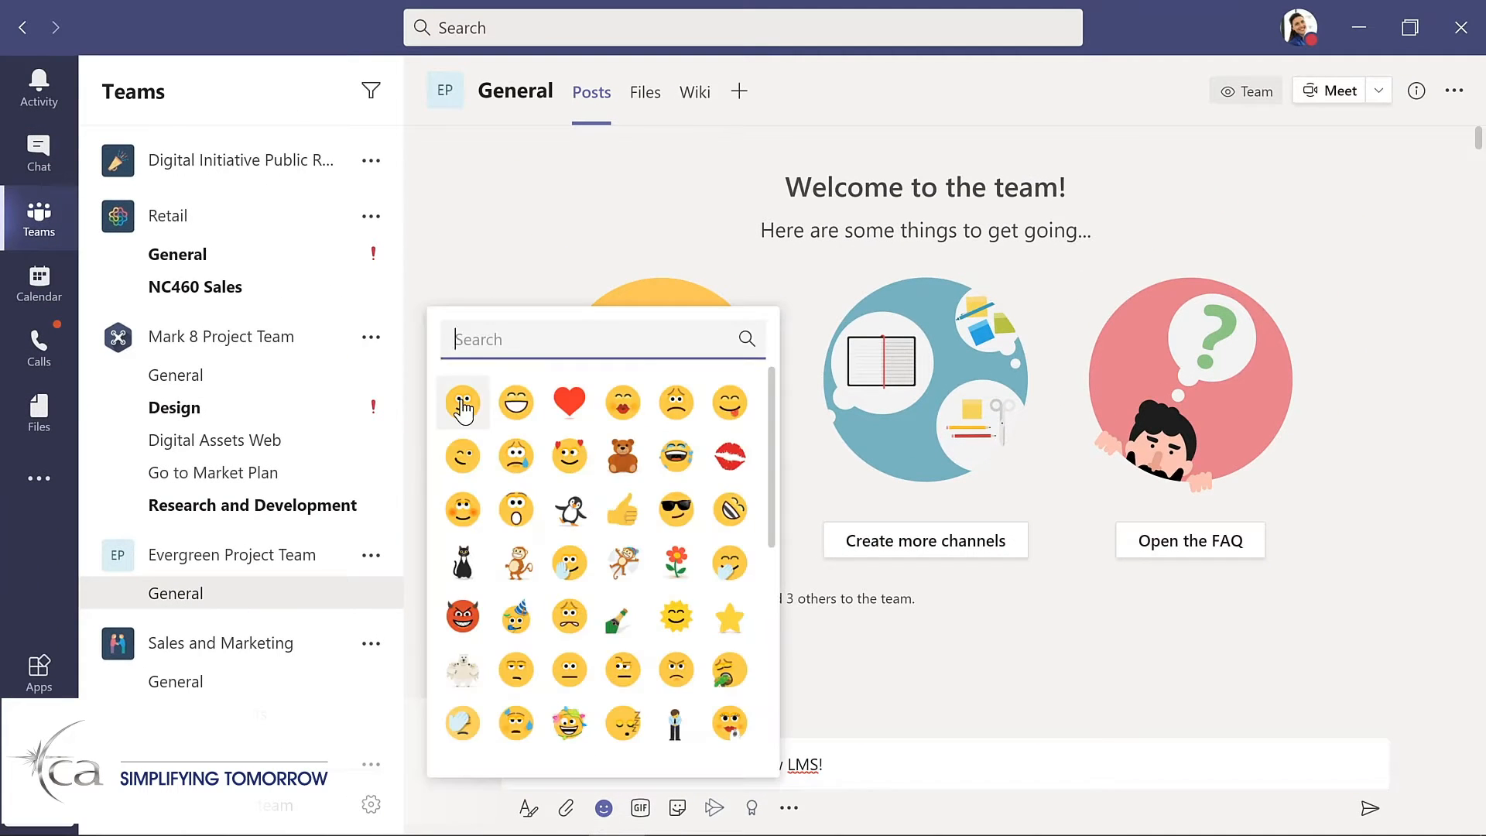
left_click(459, 406)
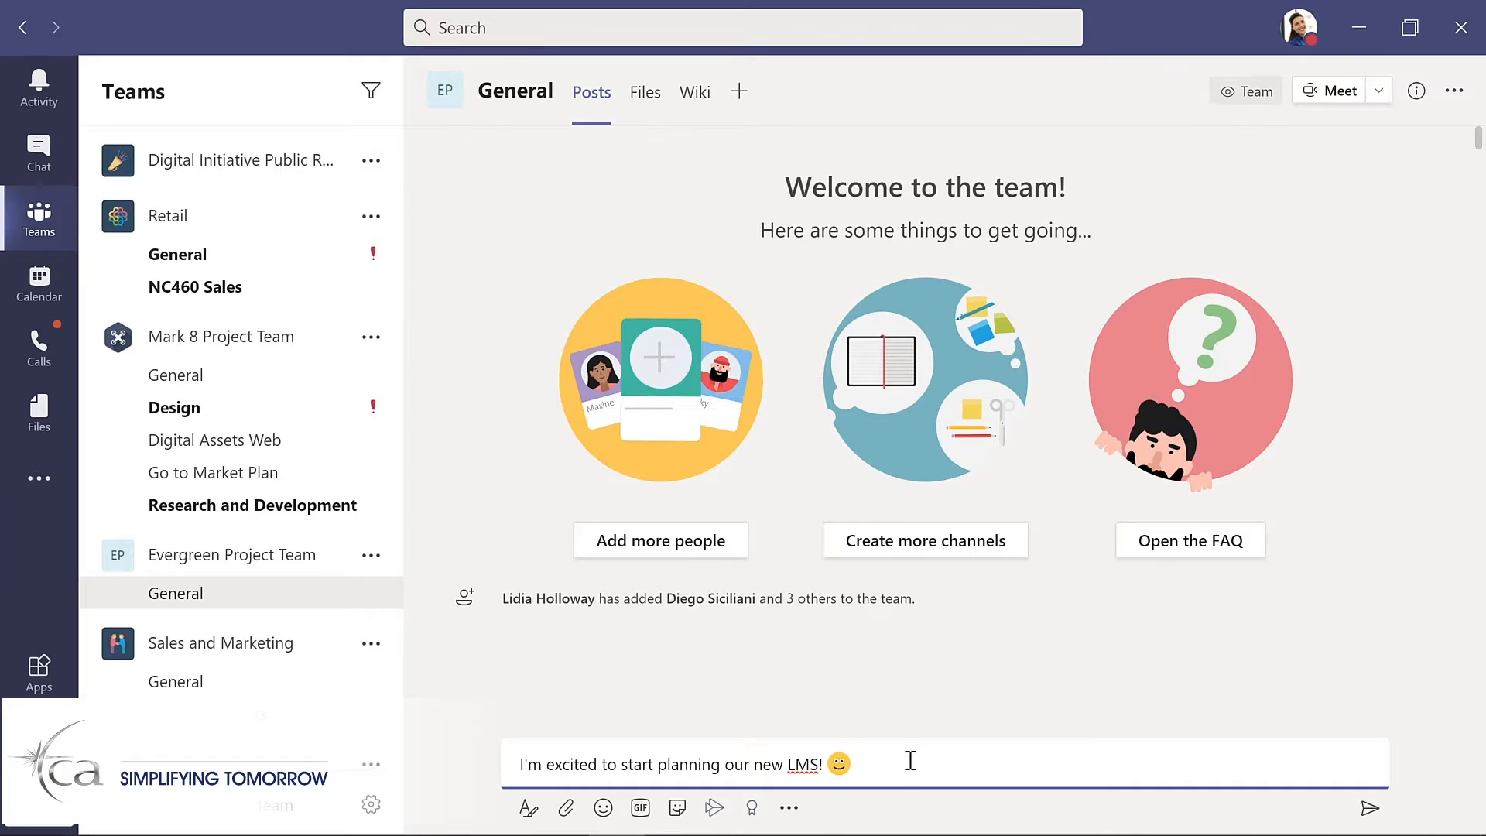
left_click(1370, 808)
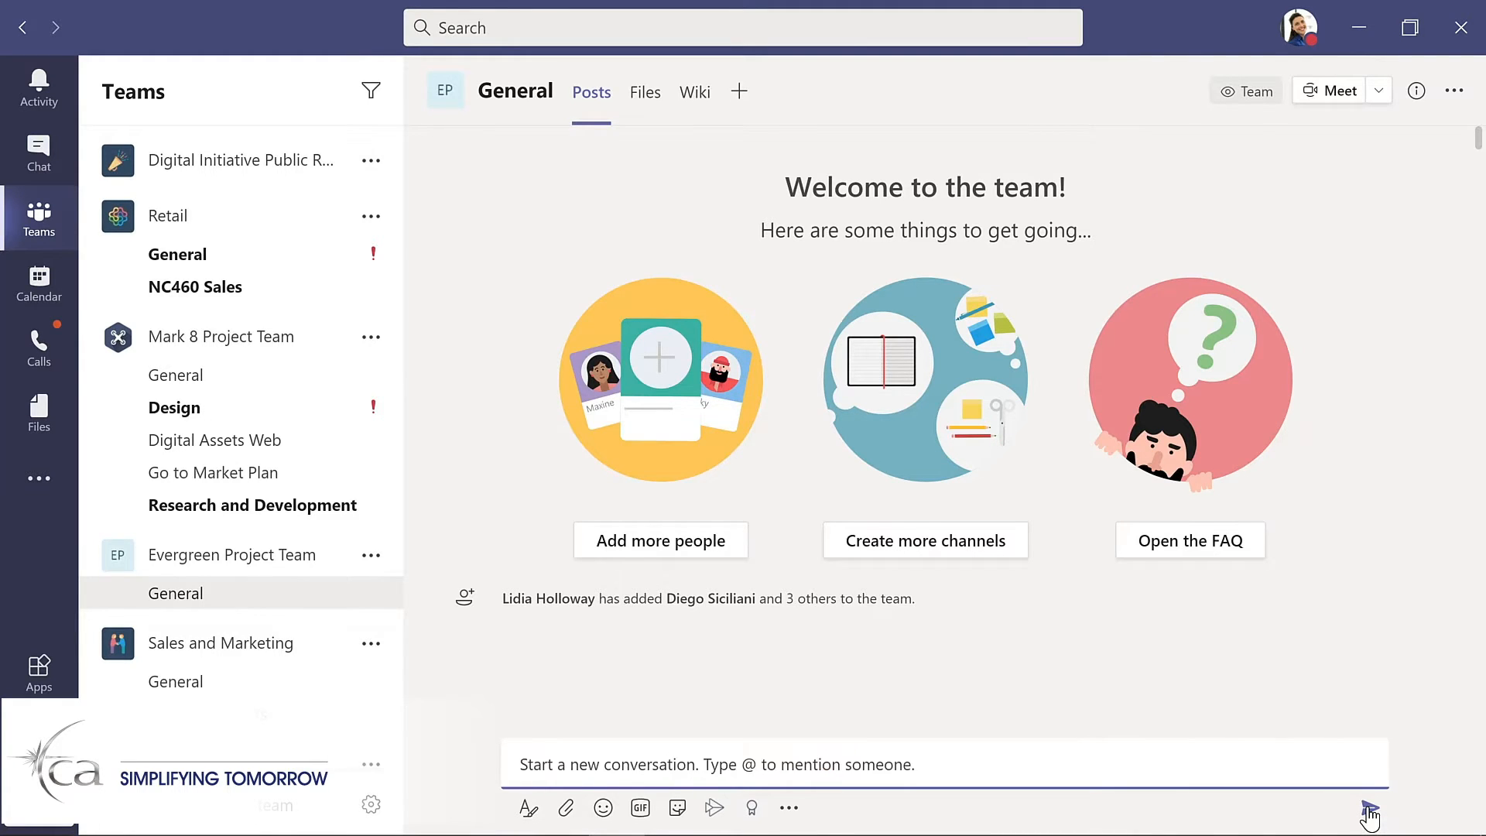
left_click(450, 724)
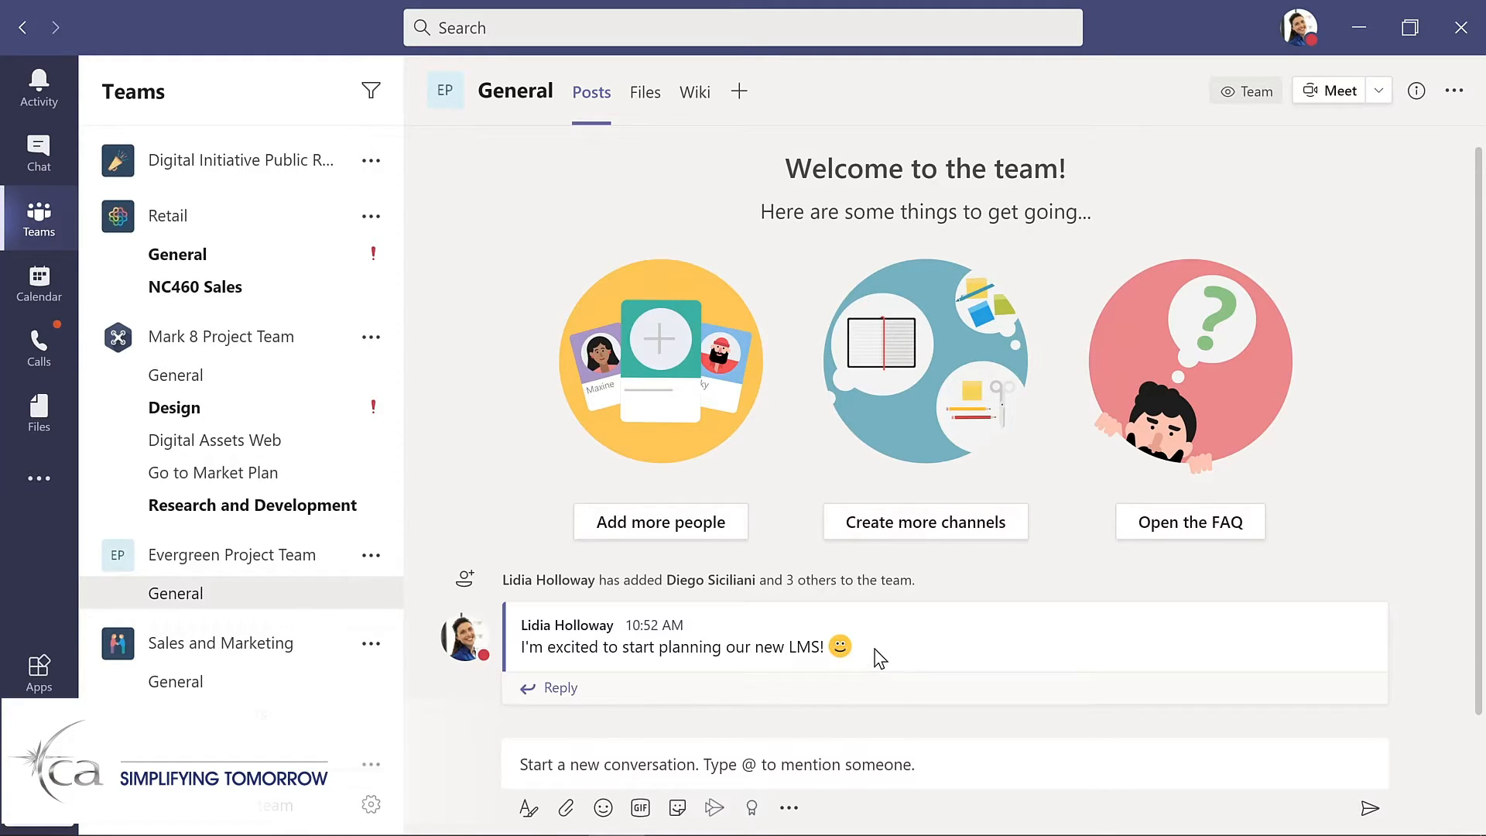
Edit the posted LMS message to start with a mention of the Evergreen Project Team followed by a comma, and save it
mouse_move(880, 658)
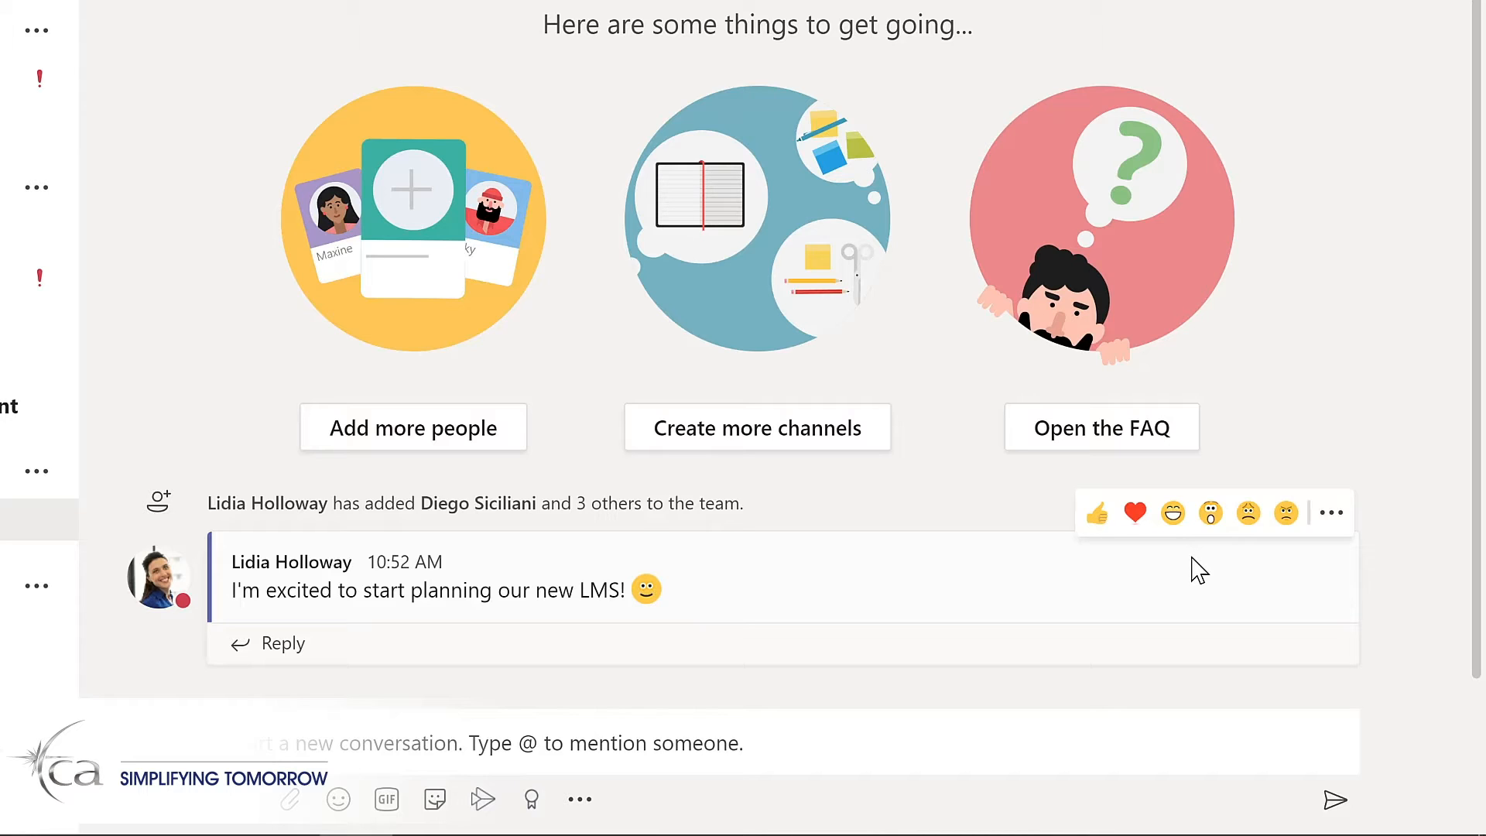
left_click(1333, 525)
mouse_move(1336, 526)
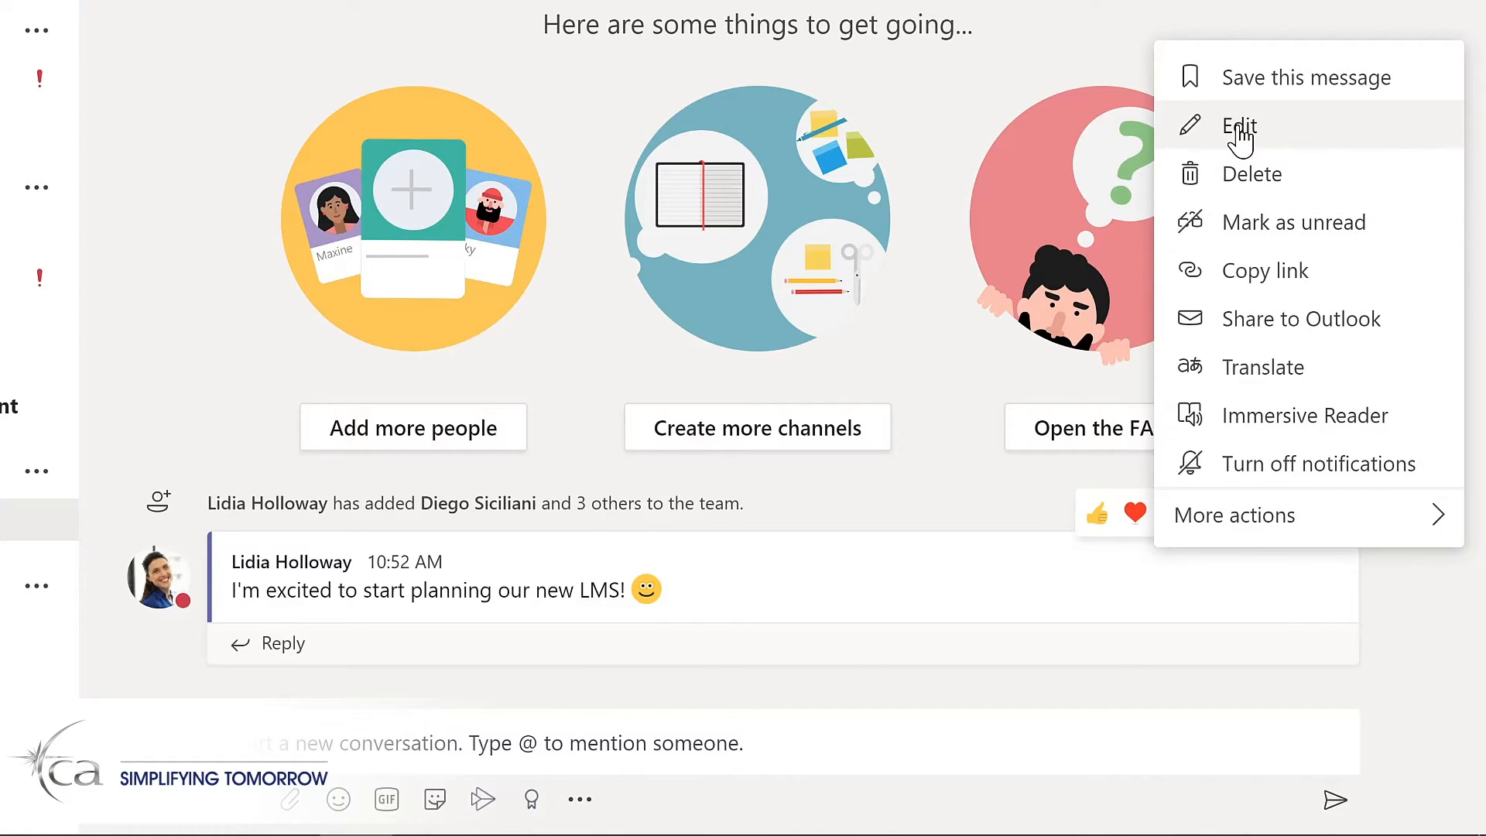
left_click(1239, 128)
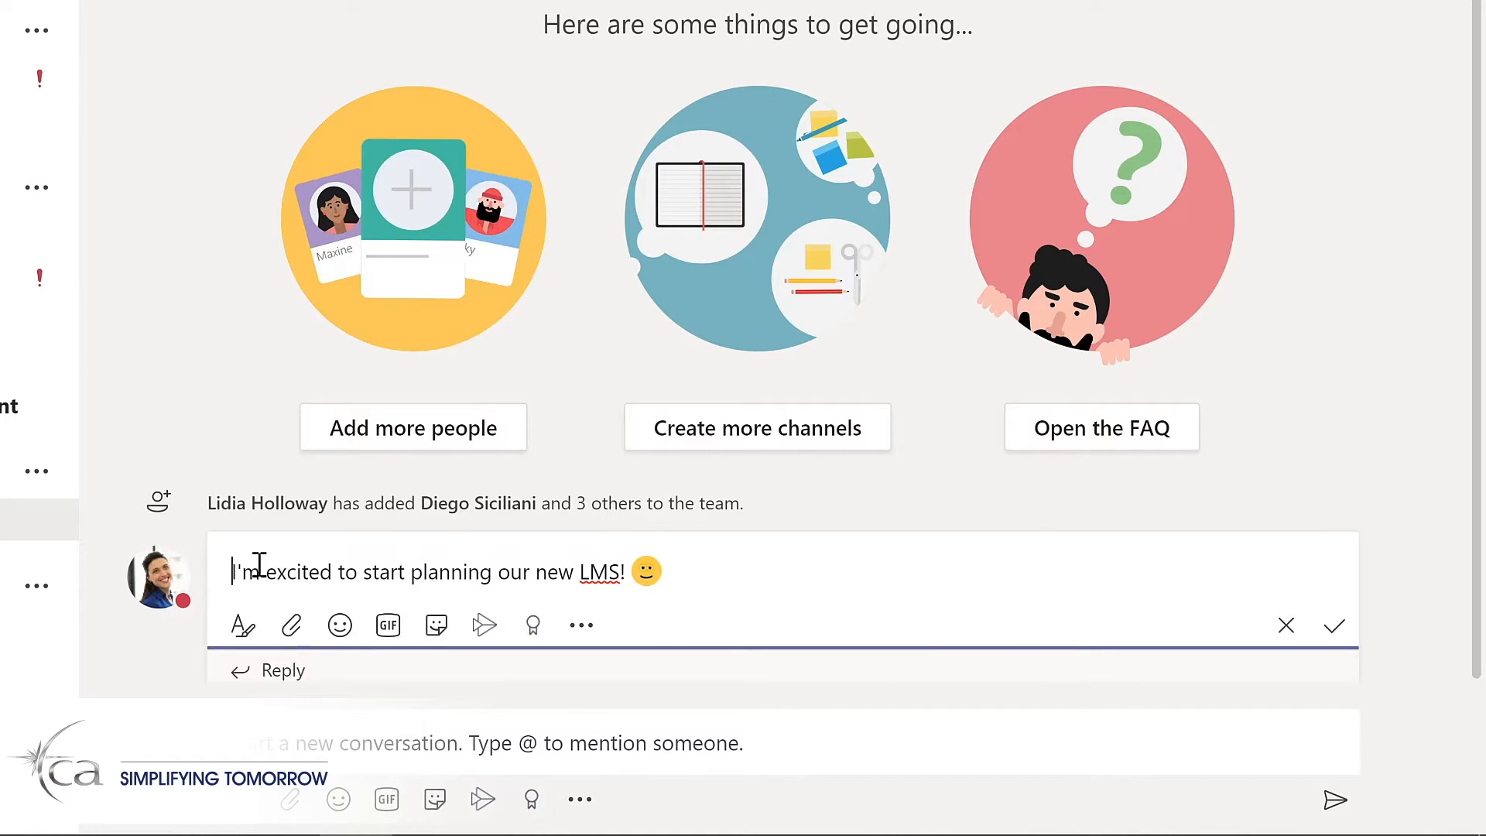
type("@")
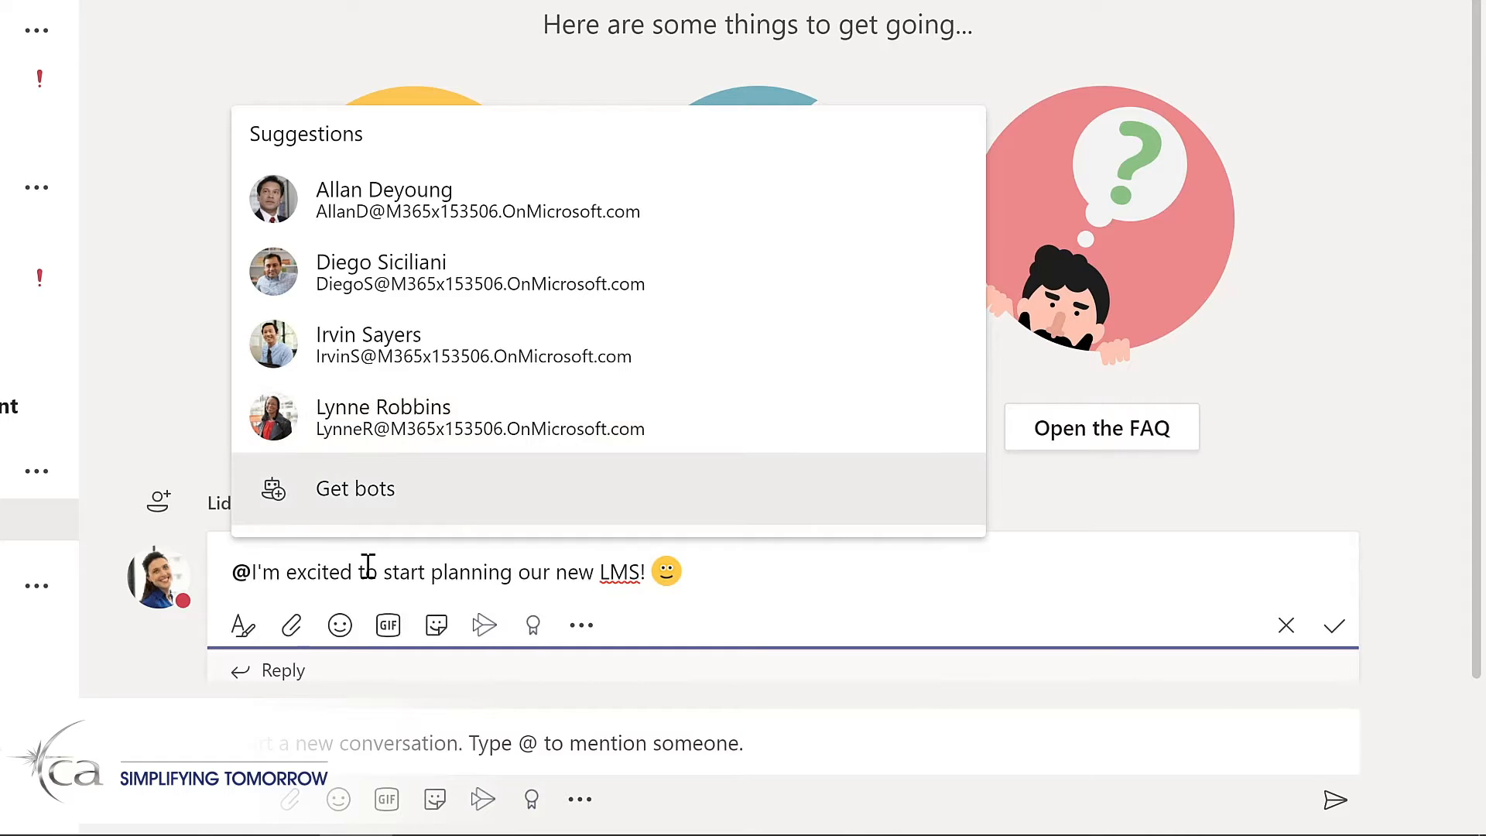
type("team")
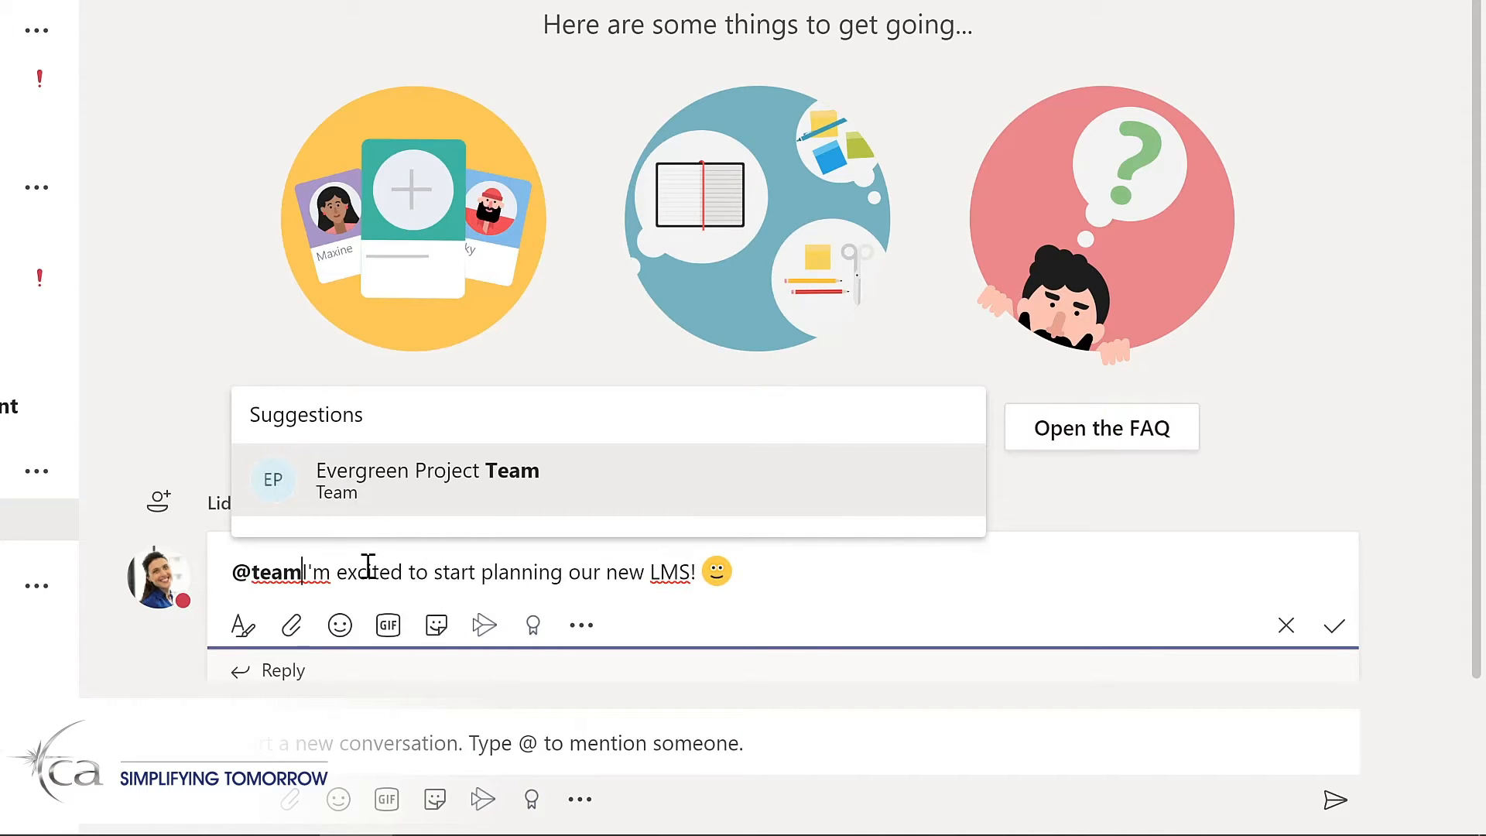
left_click(407, 488)
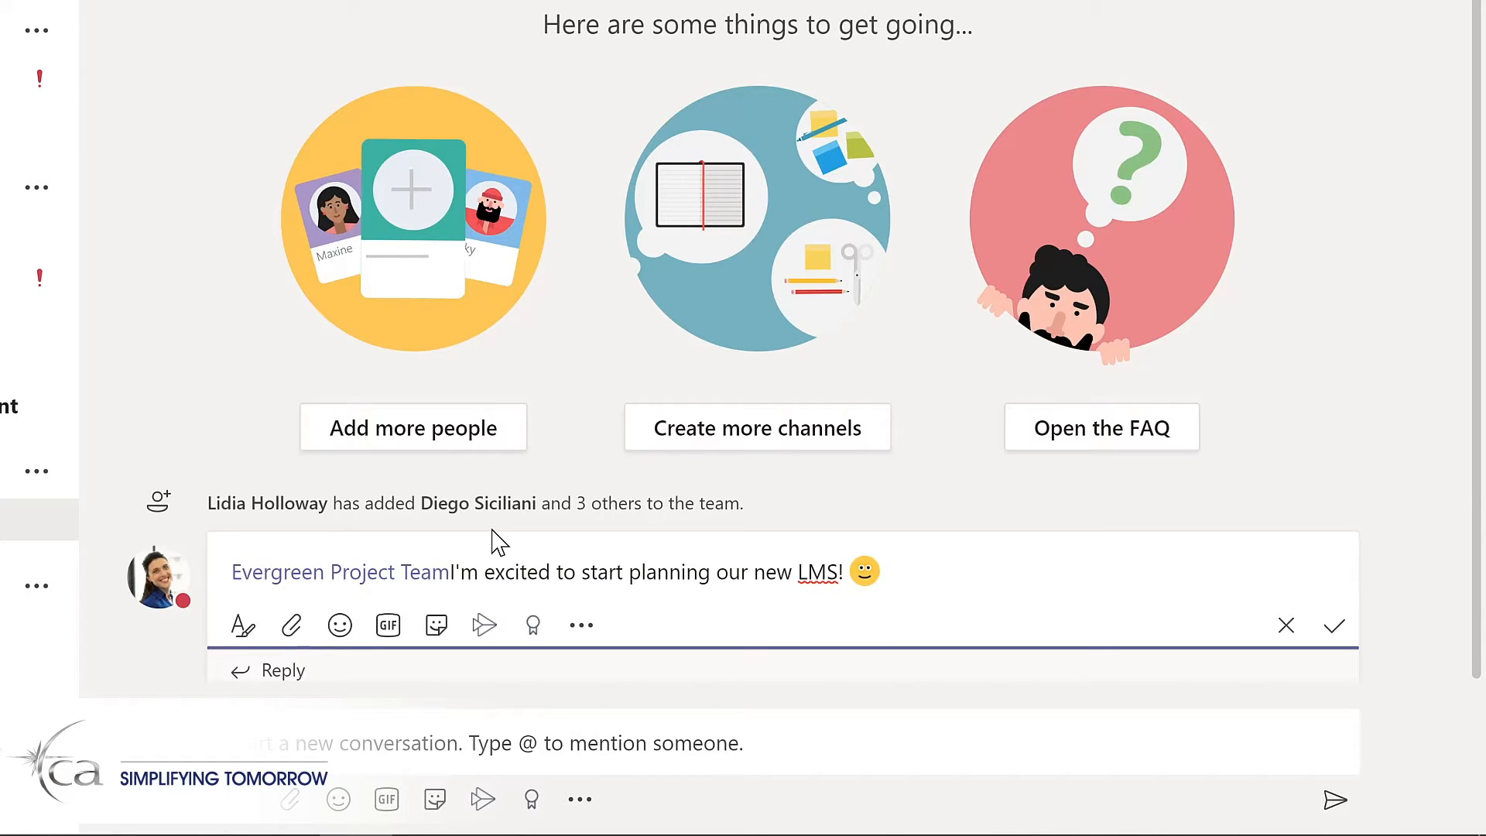
type(",")
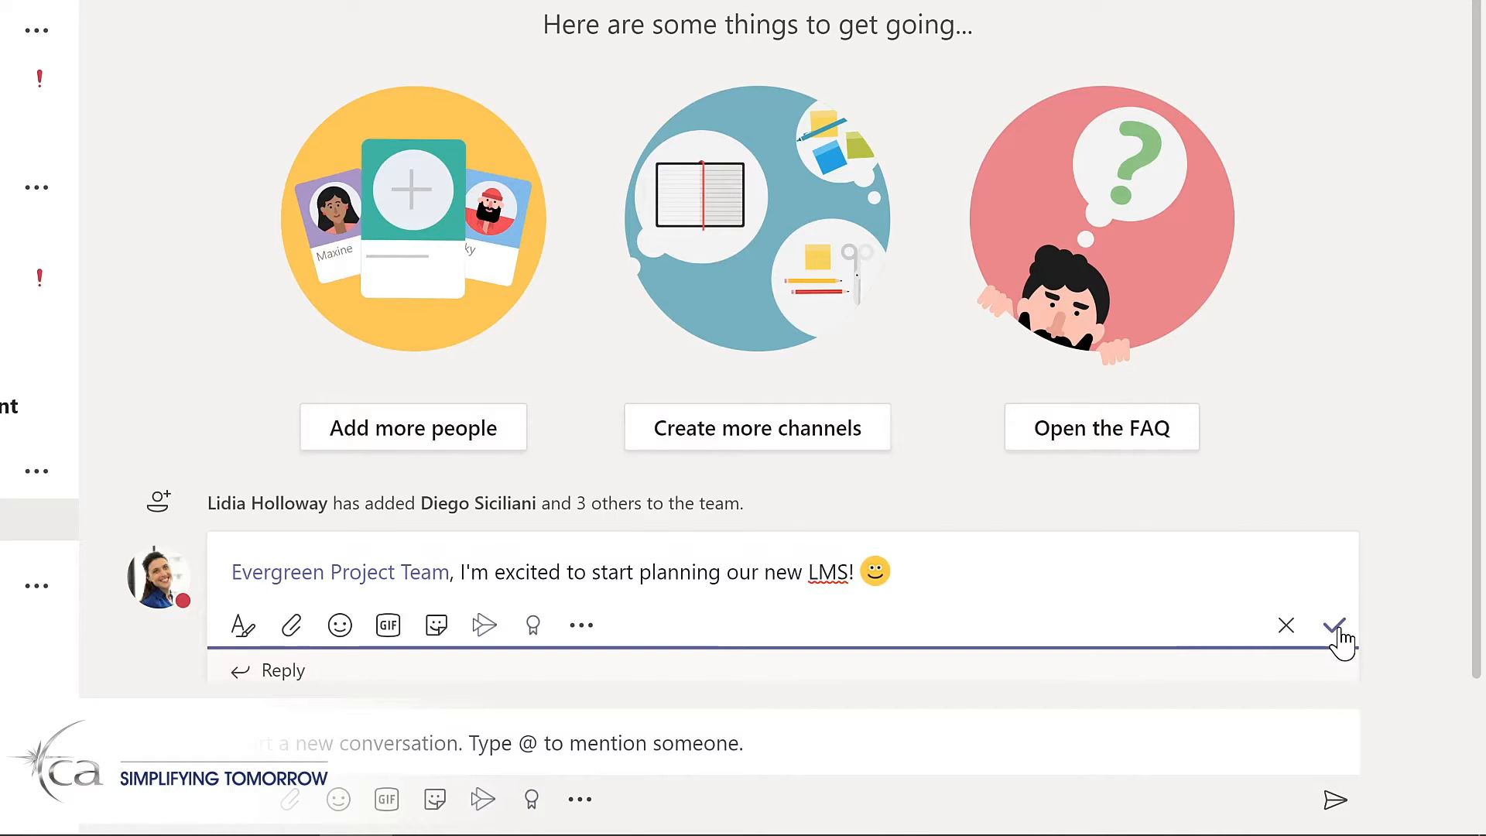
left_click(1338, 643)
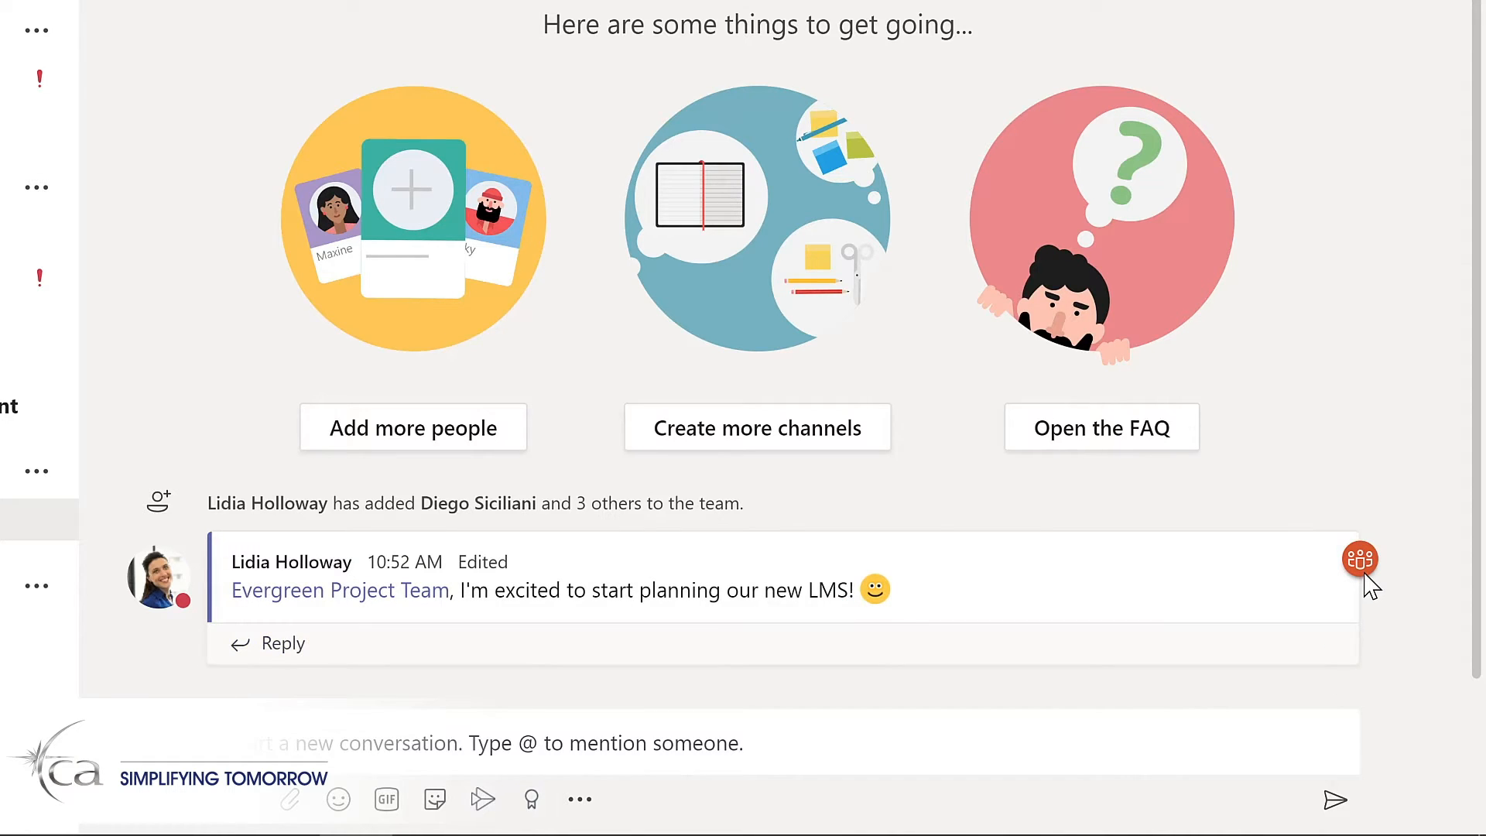
mouse_move(1366, 571)
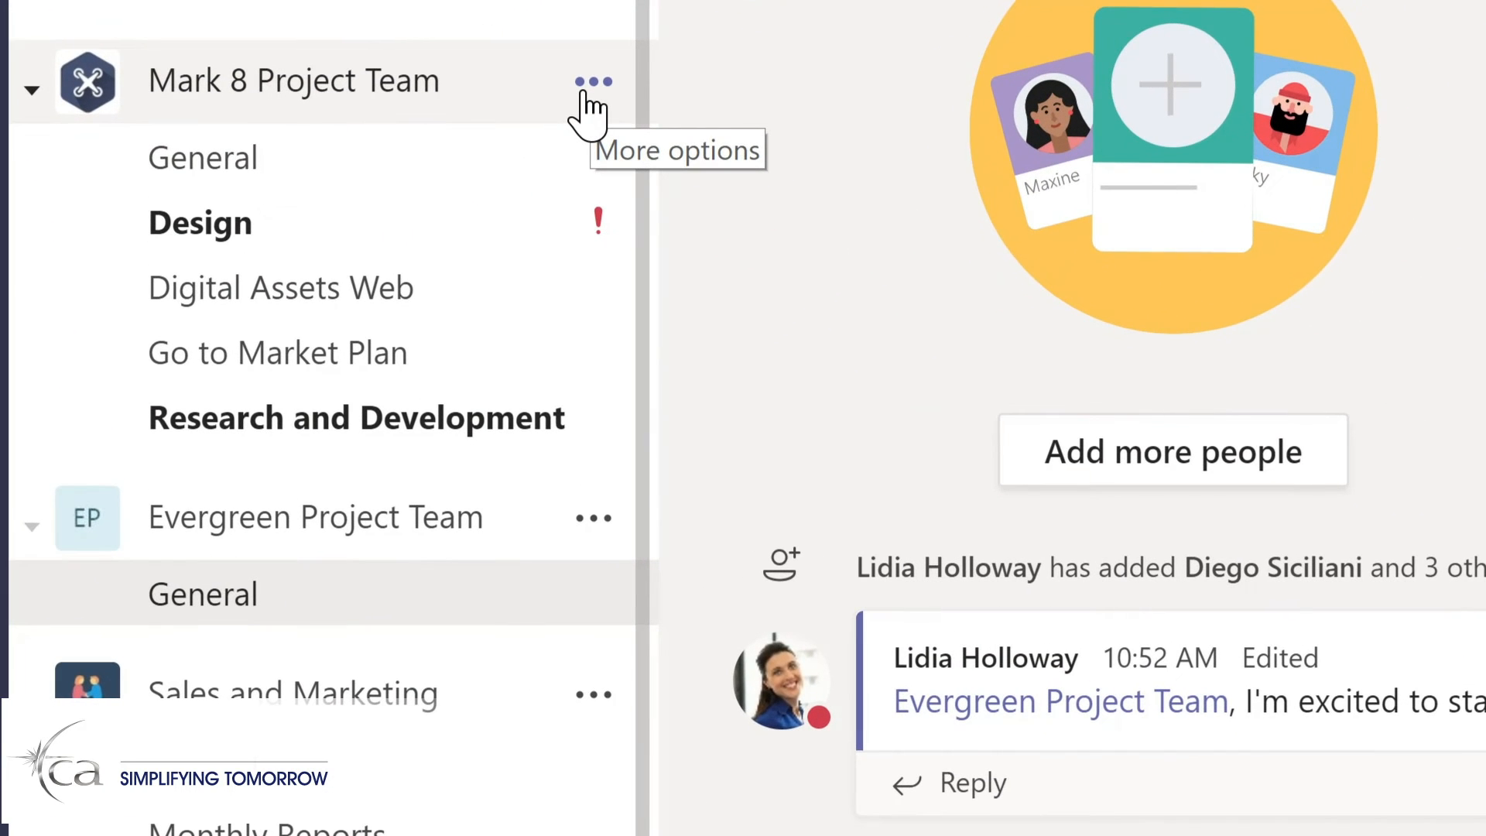
Examine the Mark 8 Project Team's management details: its owners, members and guests, channels and analytics
left_click(584, 93)
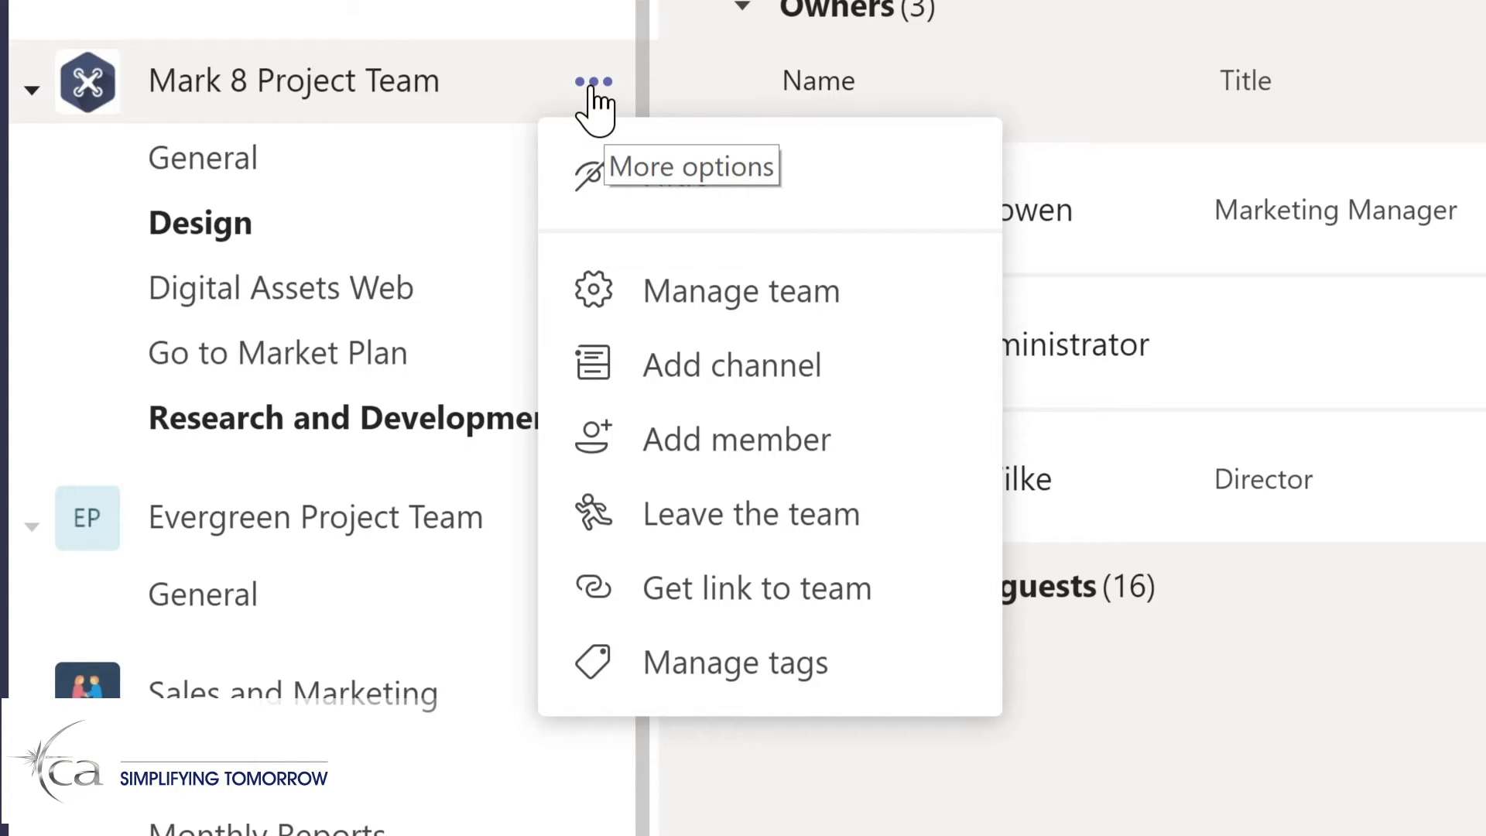
left_click(724, 306)
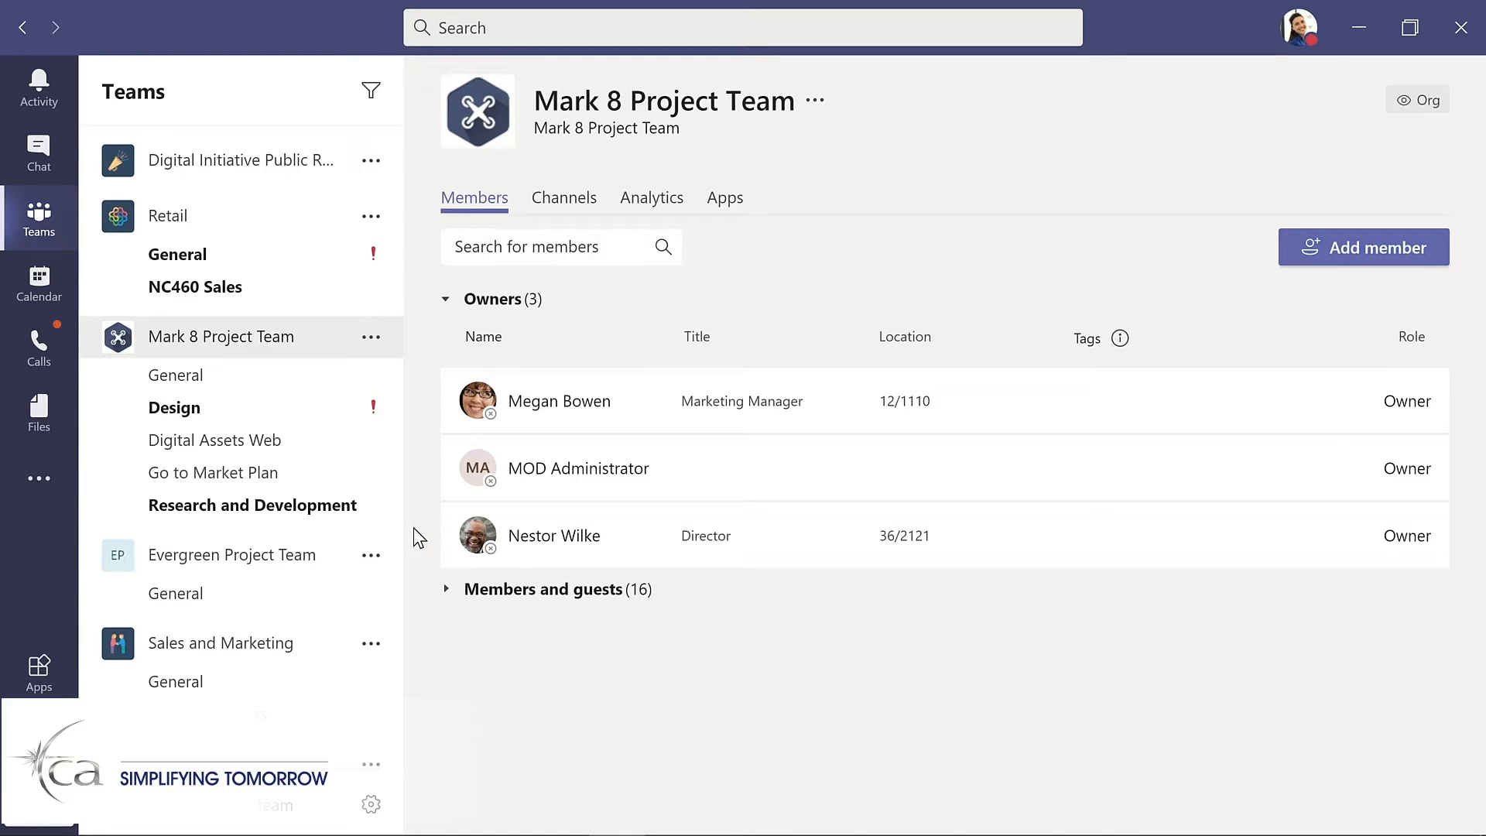
left_click(504, 597)
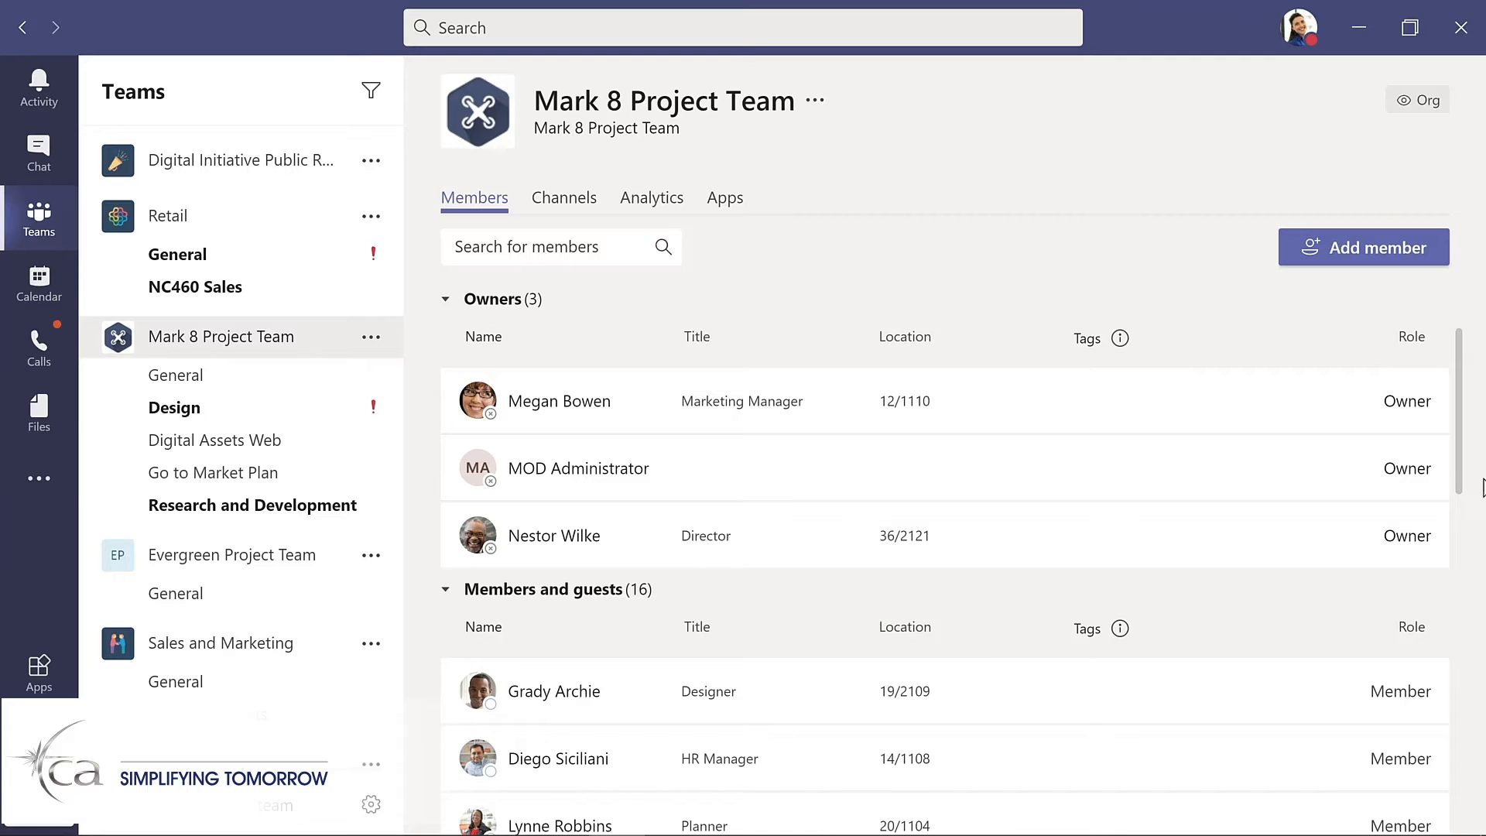
scroll(1474, 534, "down", 1)
scroll(1478, 551, "down", 5)
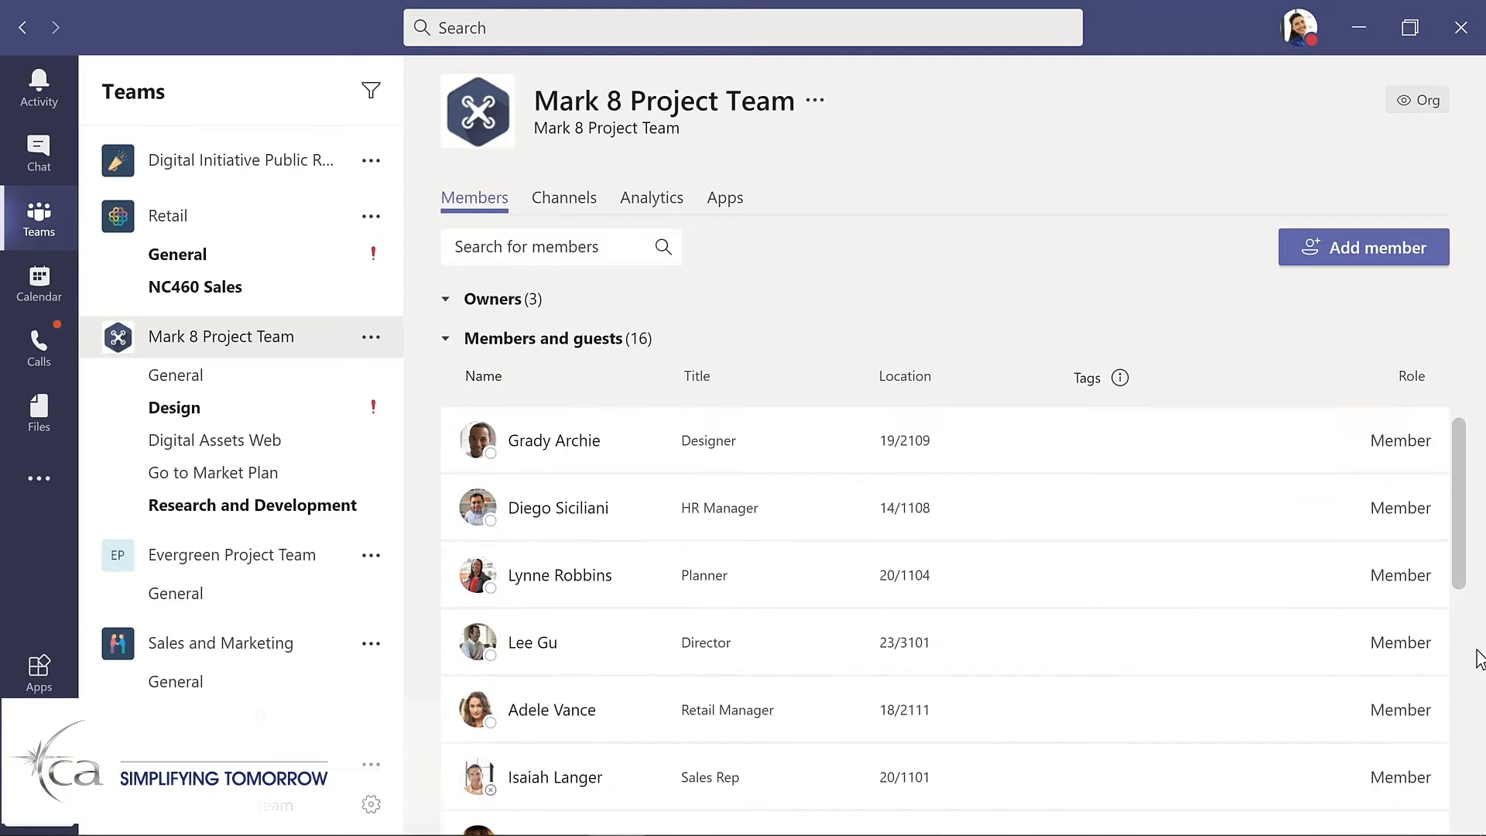
scroll(1478, 747, "down", 6)
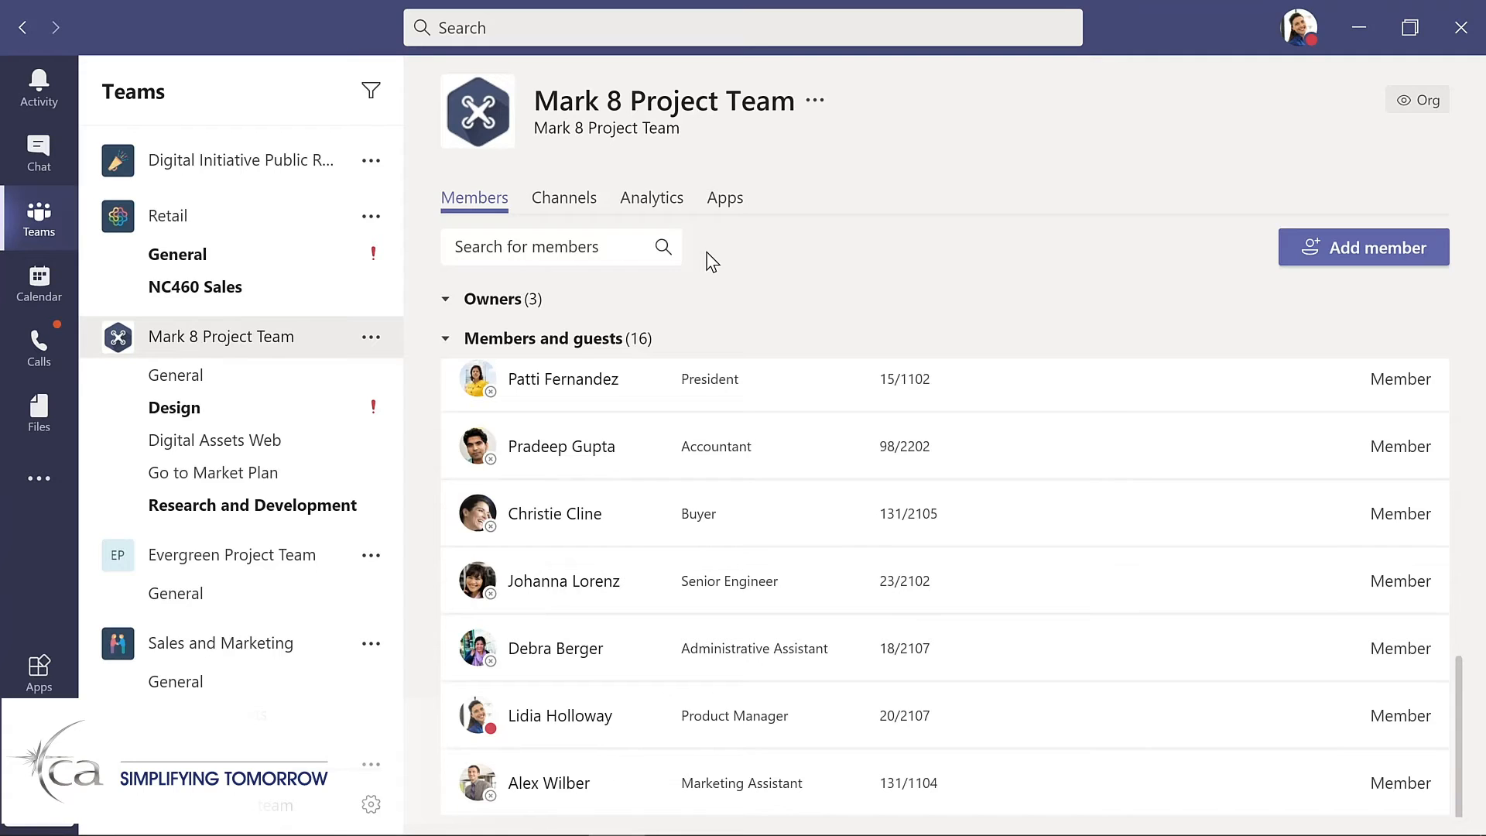
left_click(563, 203)
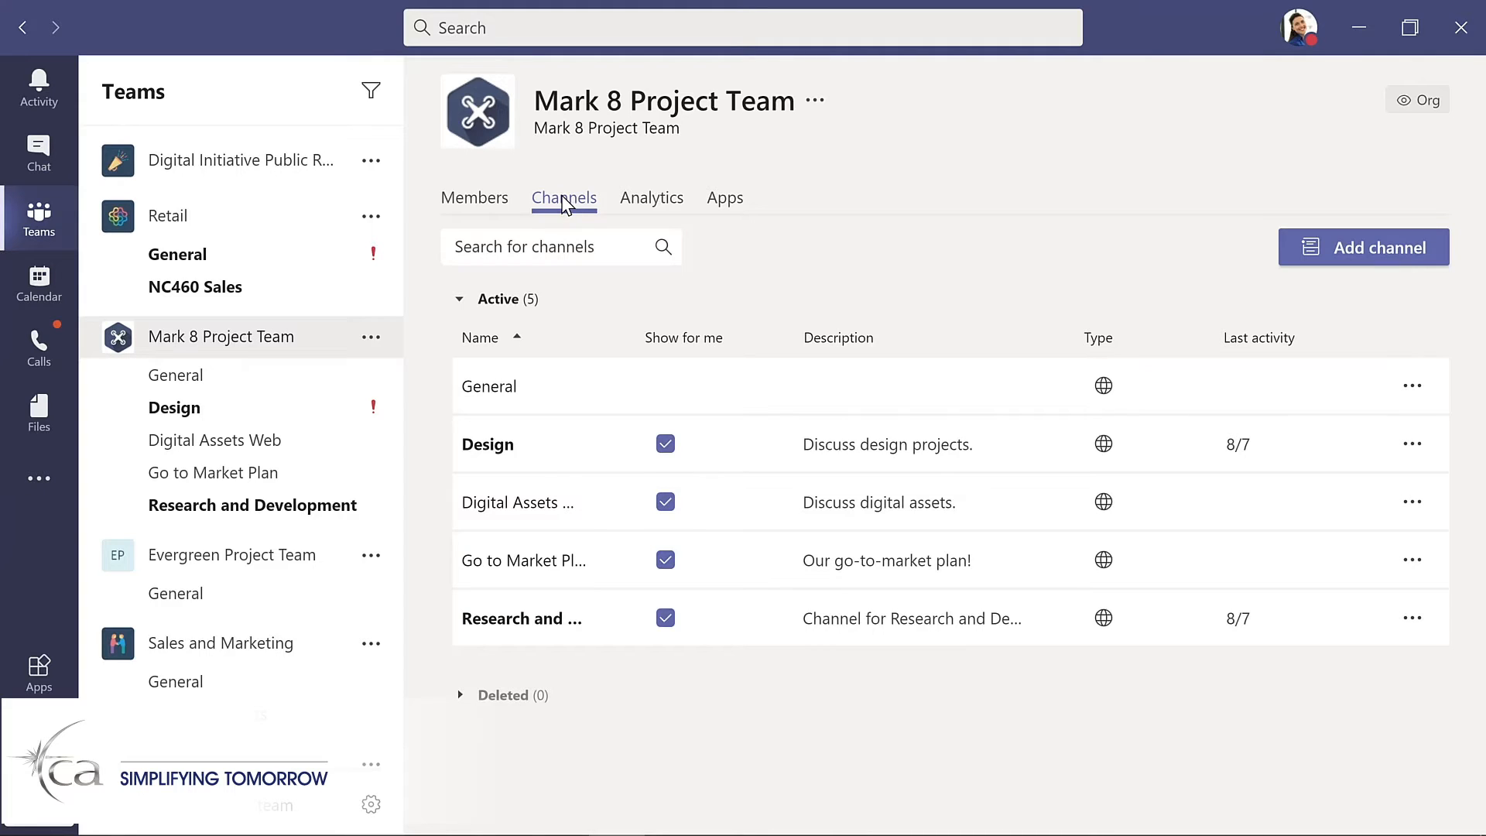
left_click(649, 207)
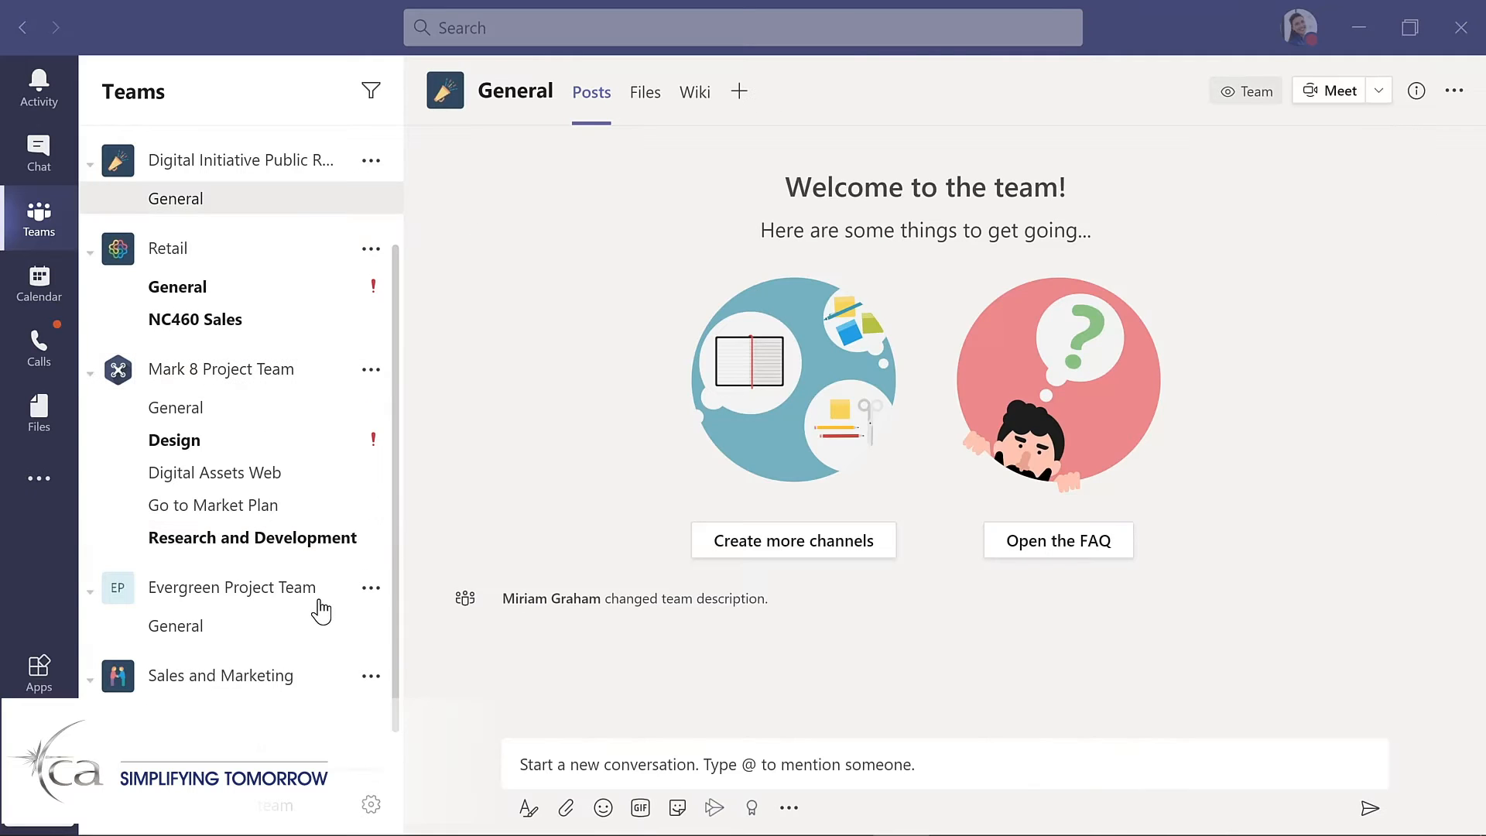
Add the director to the Evergreen Project Team as a member
left_click(372, 595)
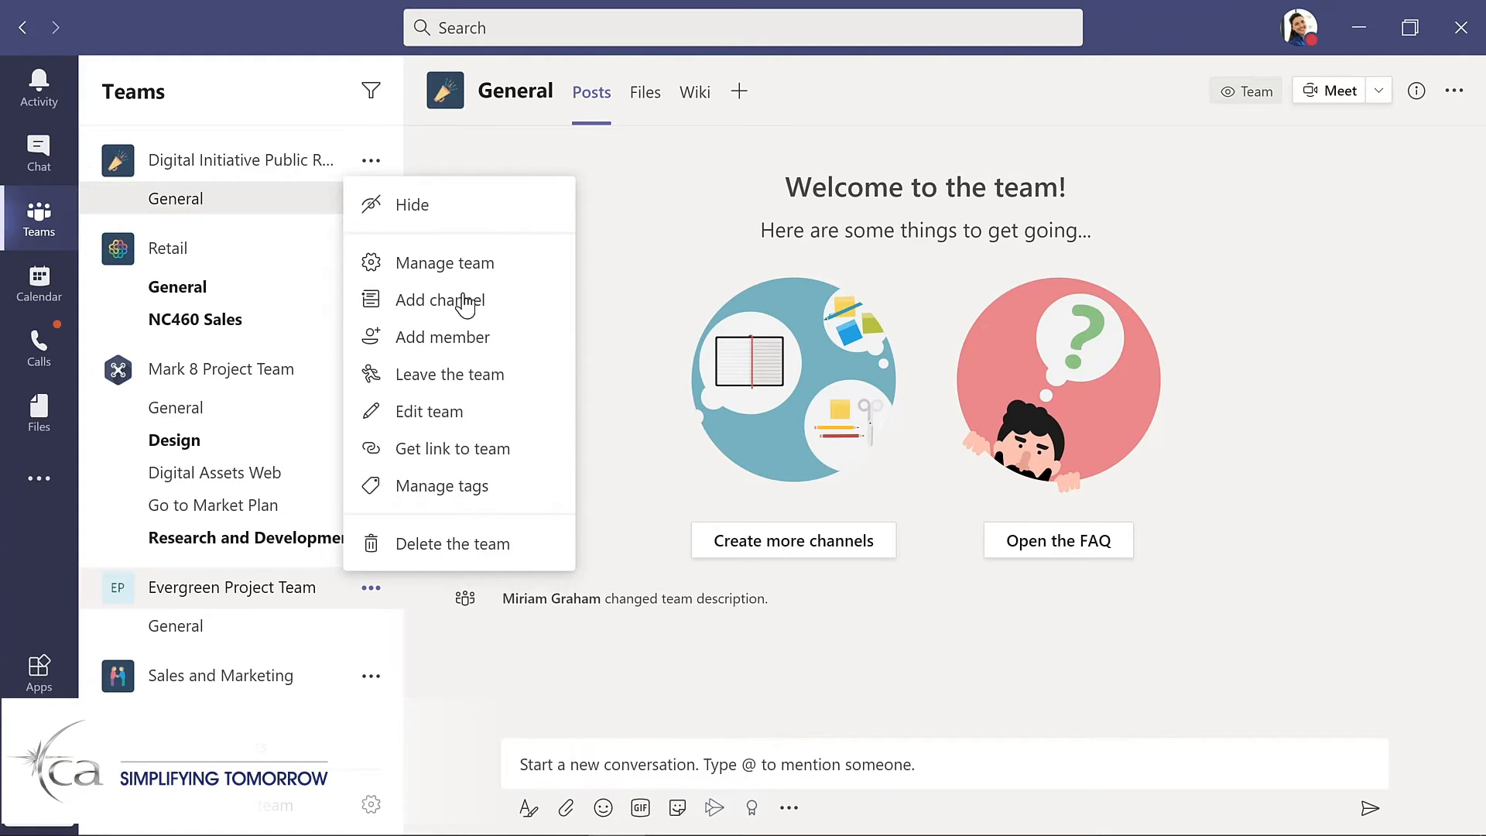
left_click(438, 338)
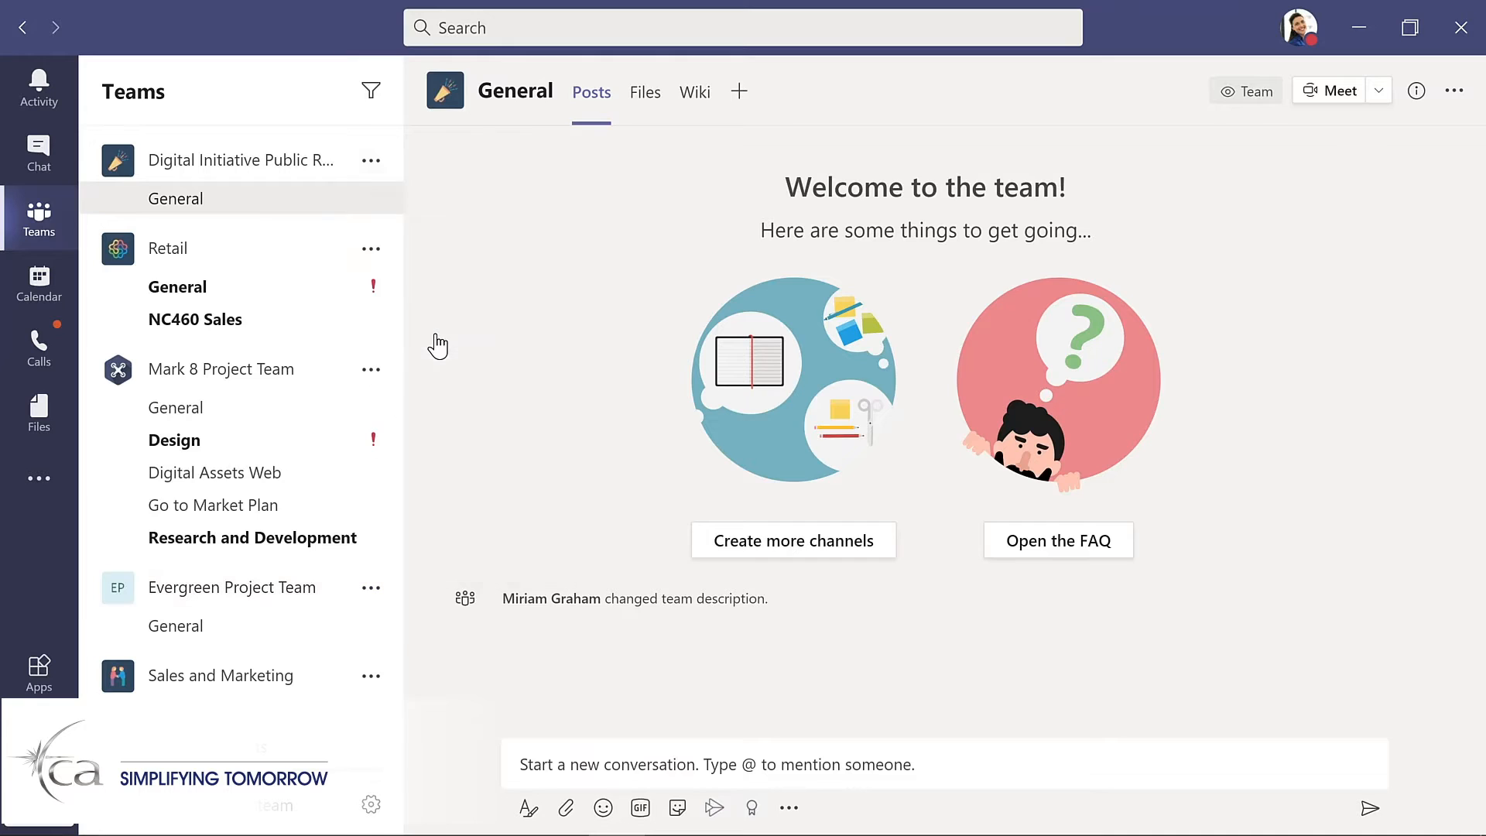
type("nestor")
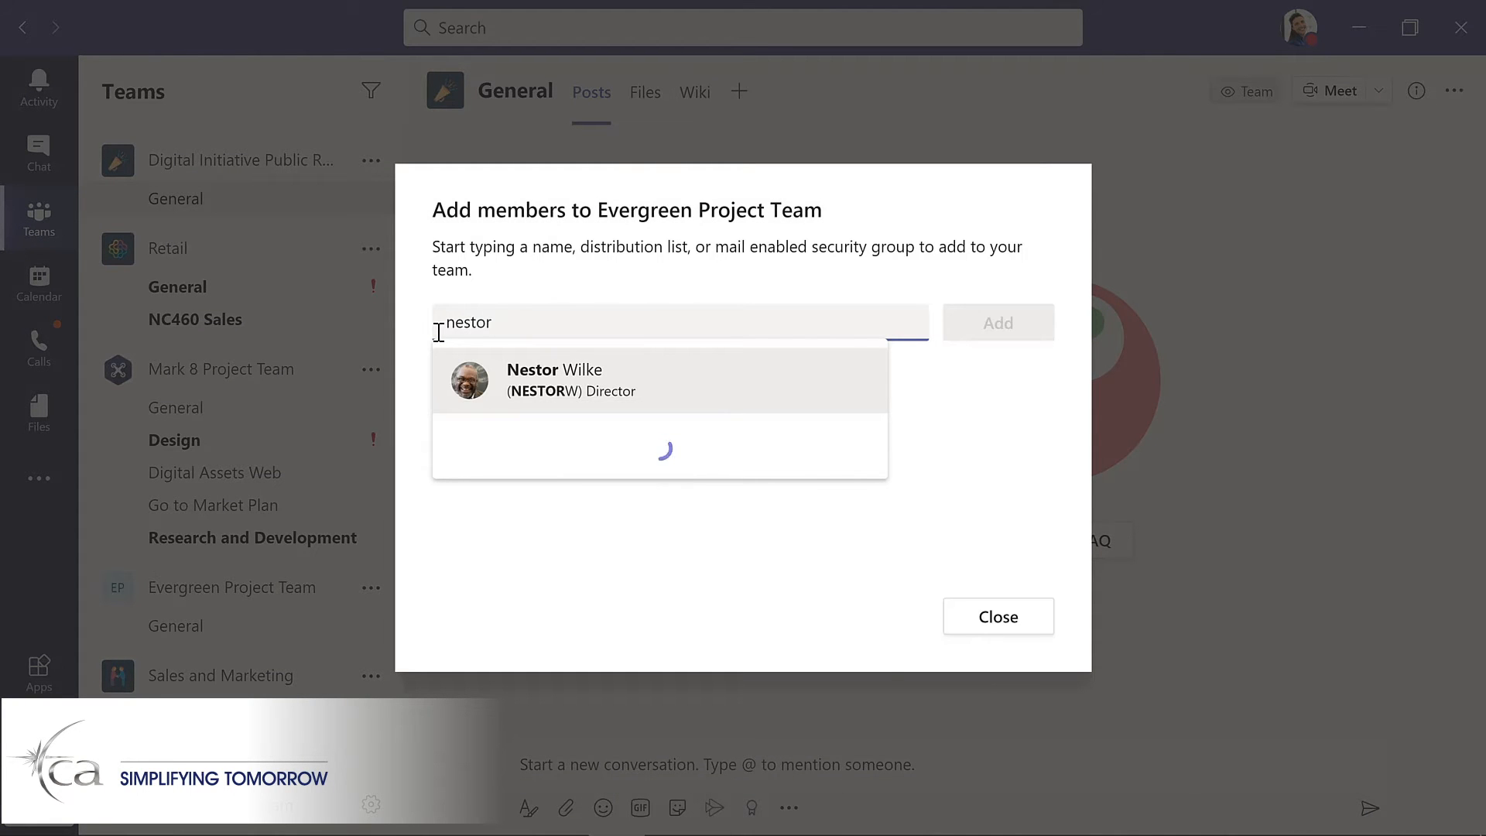
key("Return")
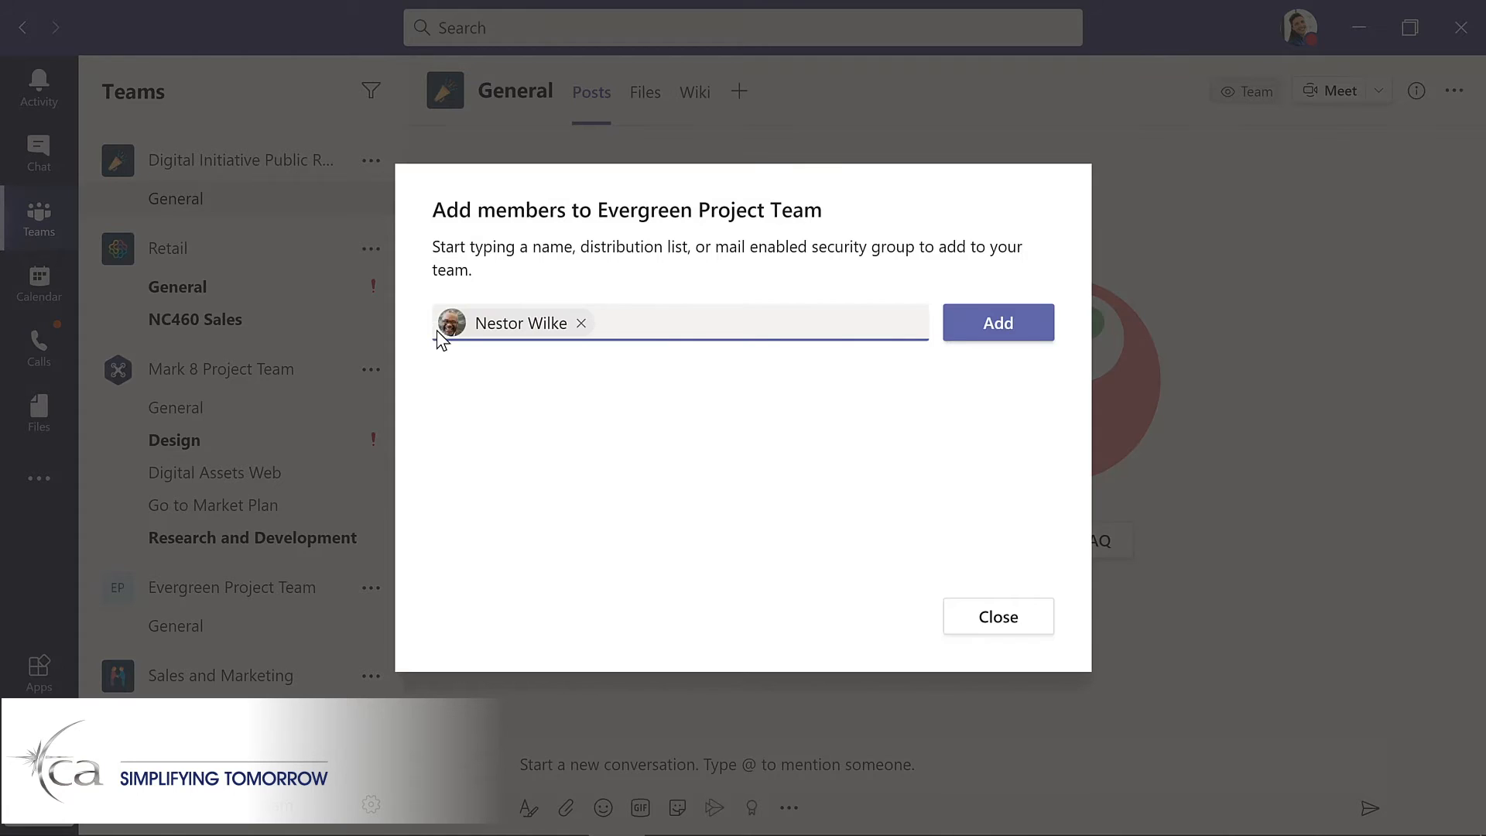
left_click(1008, 332)
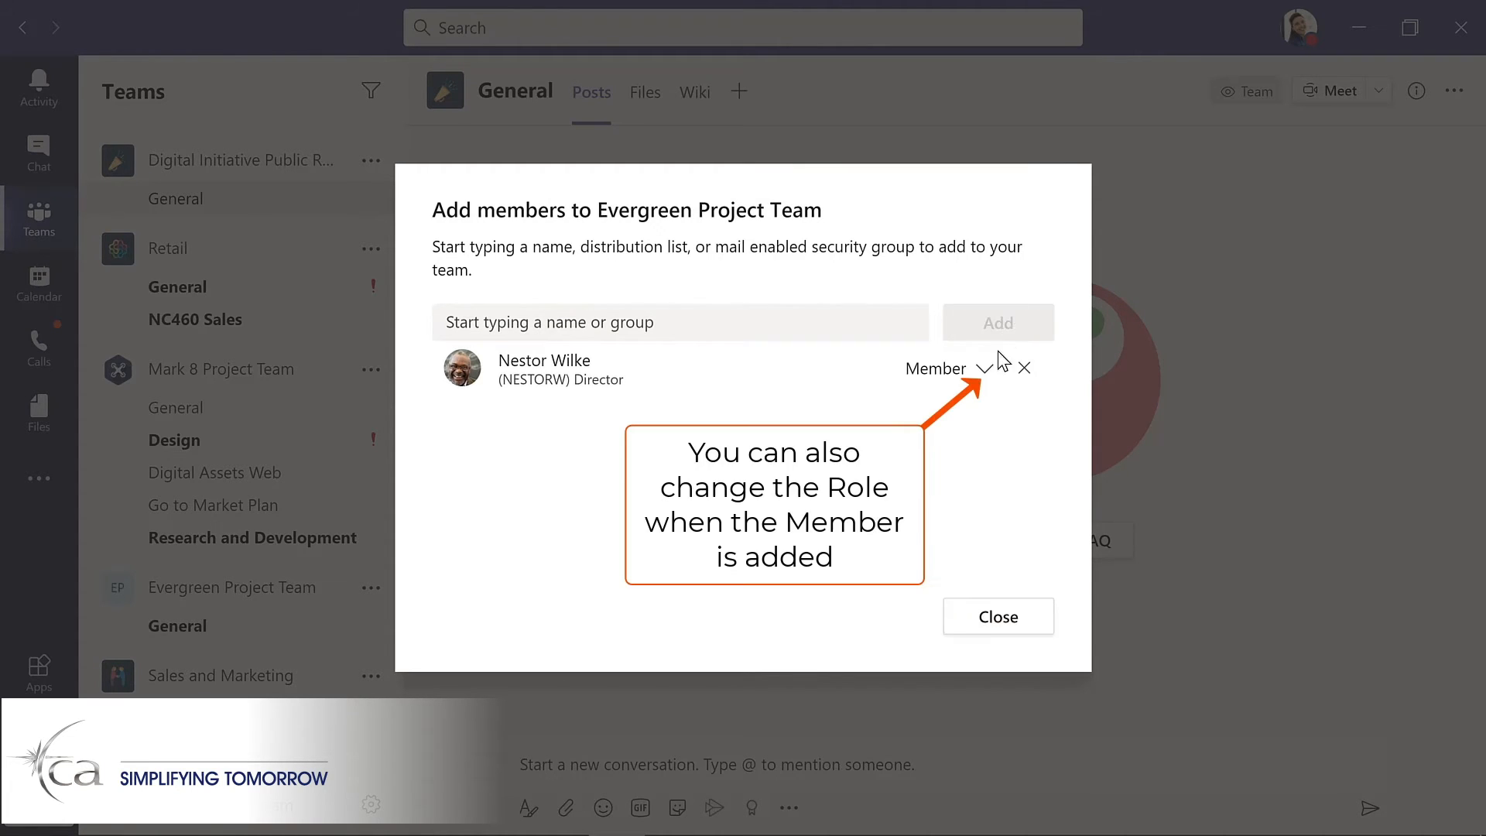
left_click(997, 609)
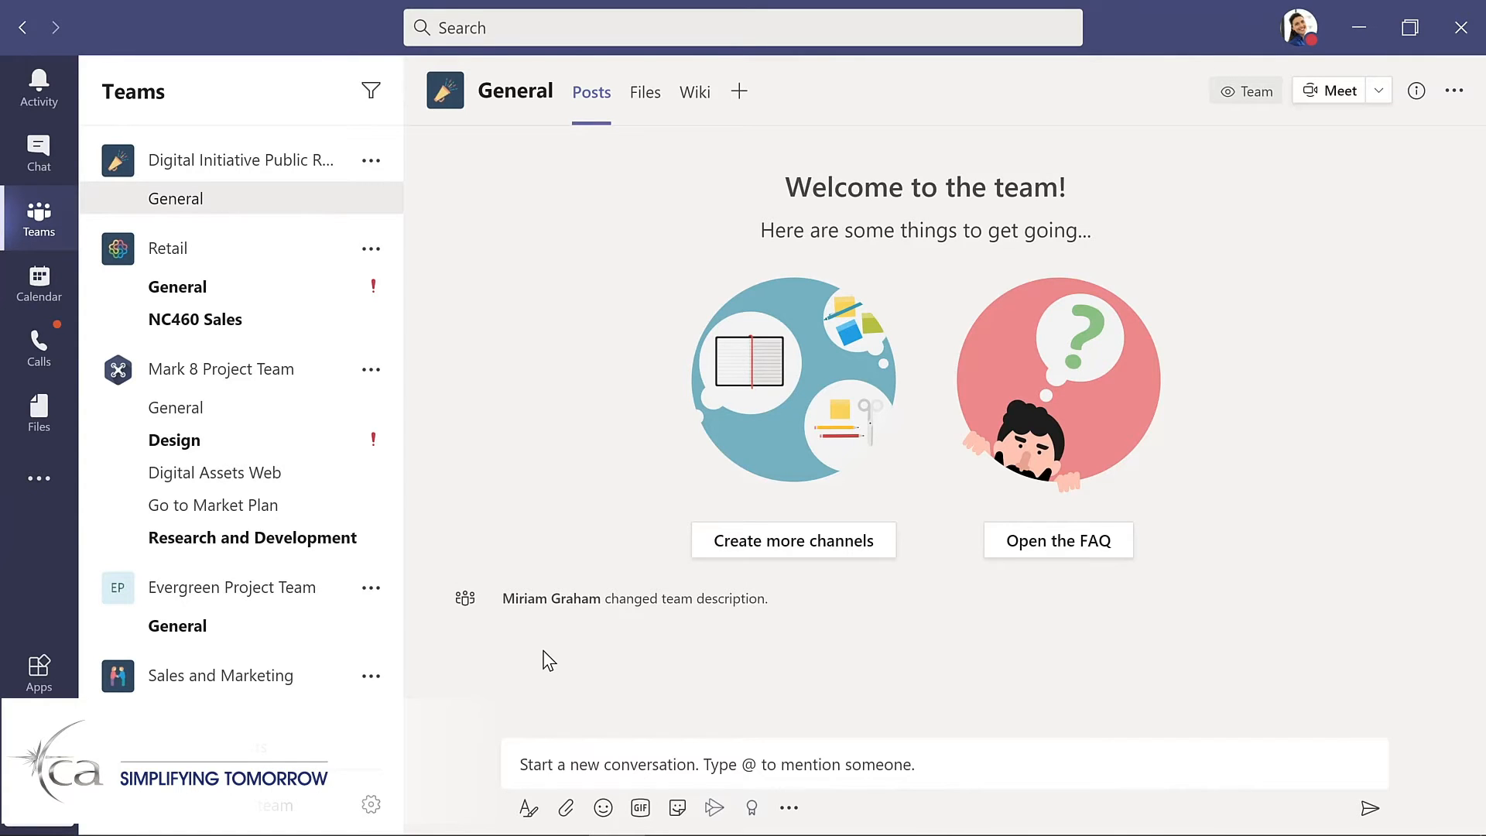
Change the director's role in the Evergreen Project Team to Owner
left_click(371, 589)
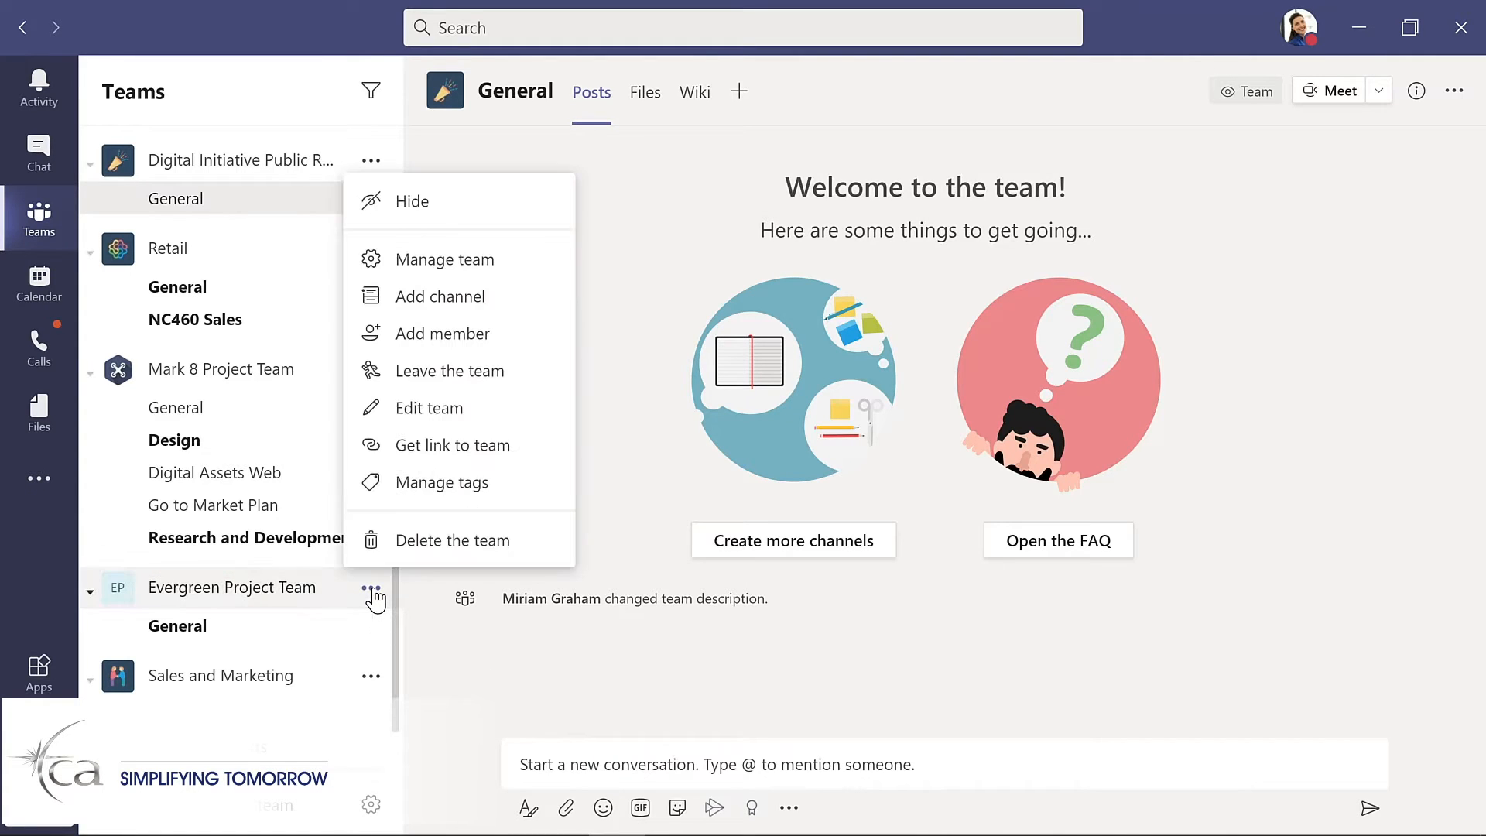
left_click(456, 260)
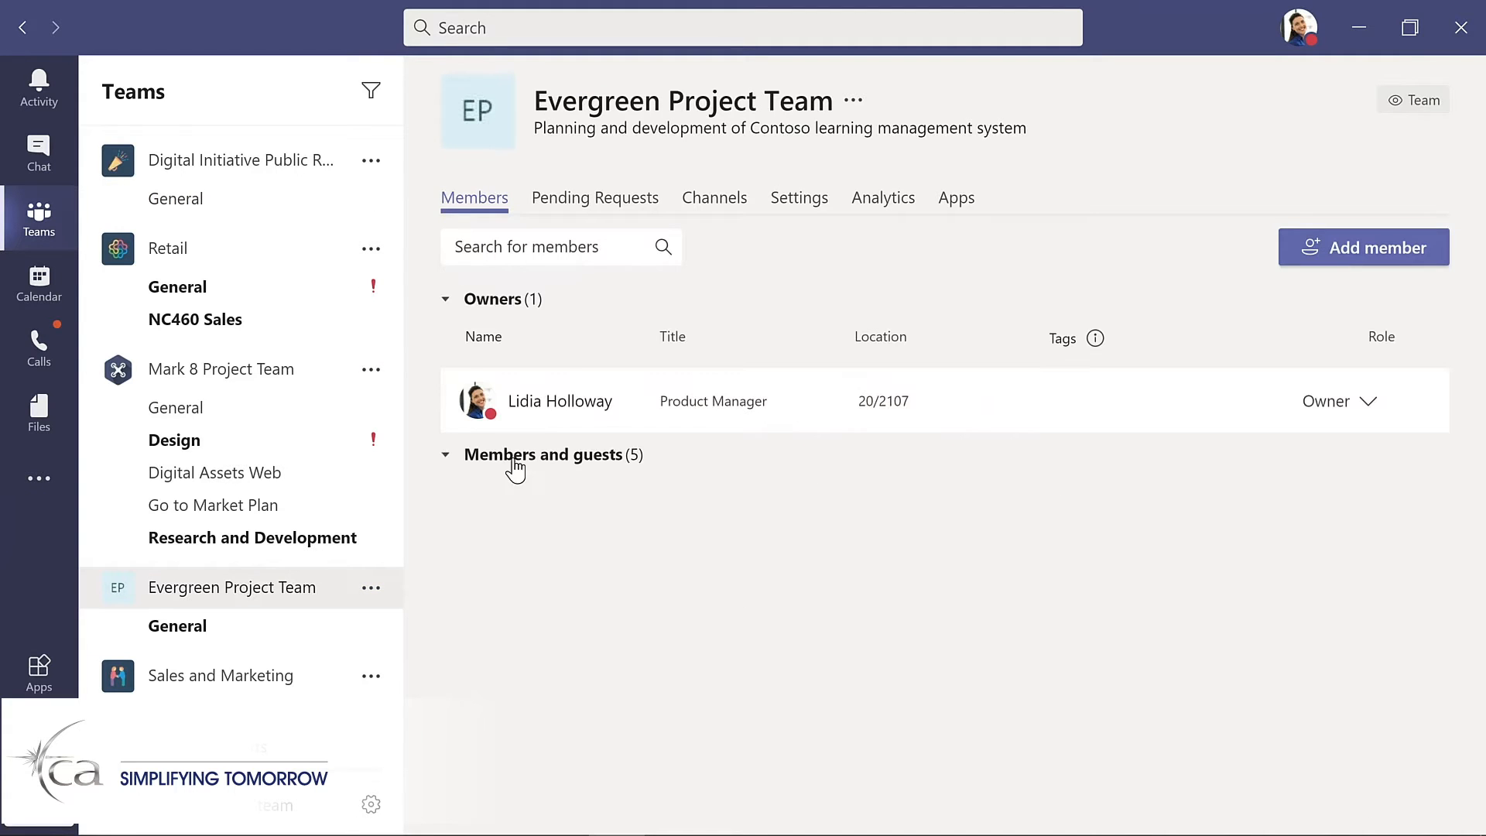
left_click(514, 462)
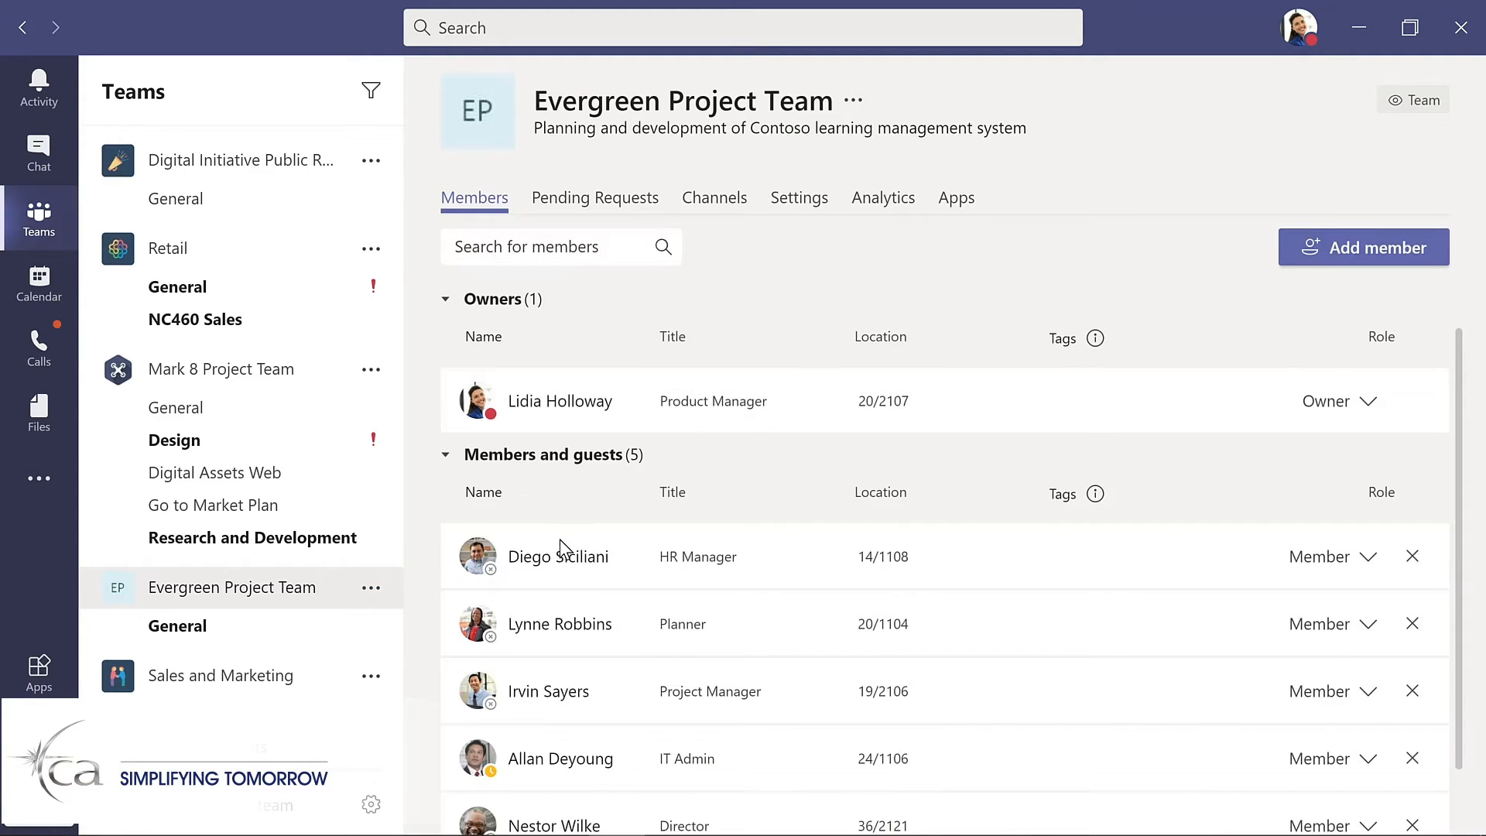
scroll(568, 569, "down", 1)
scroll(572, 578, "down", 1)
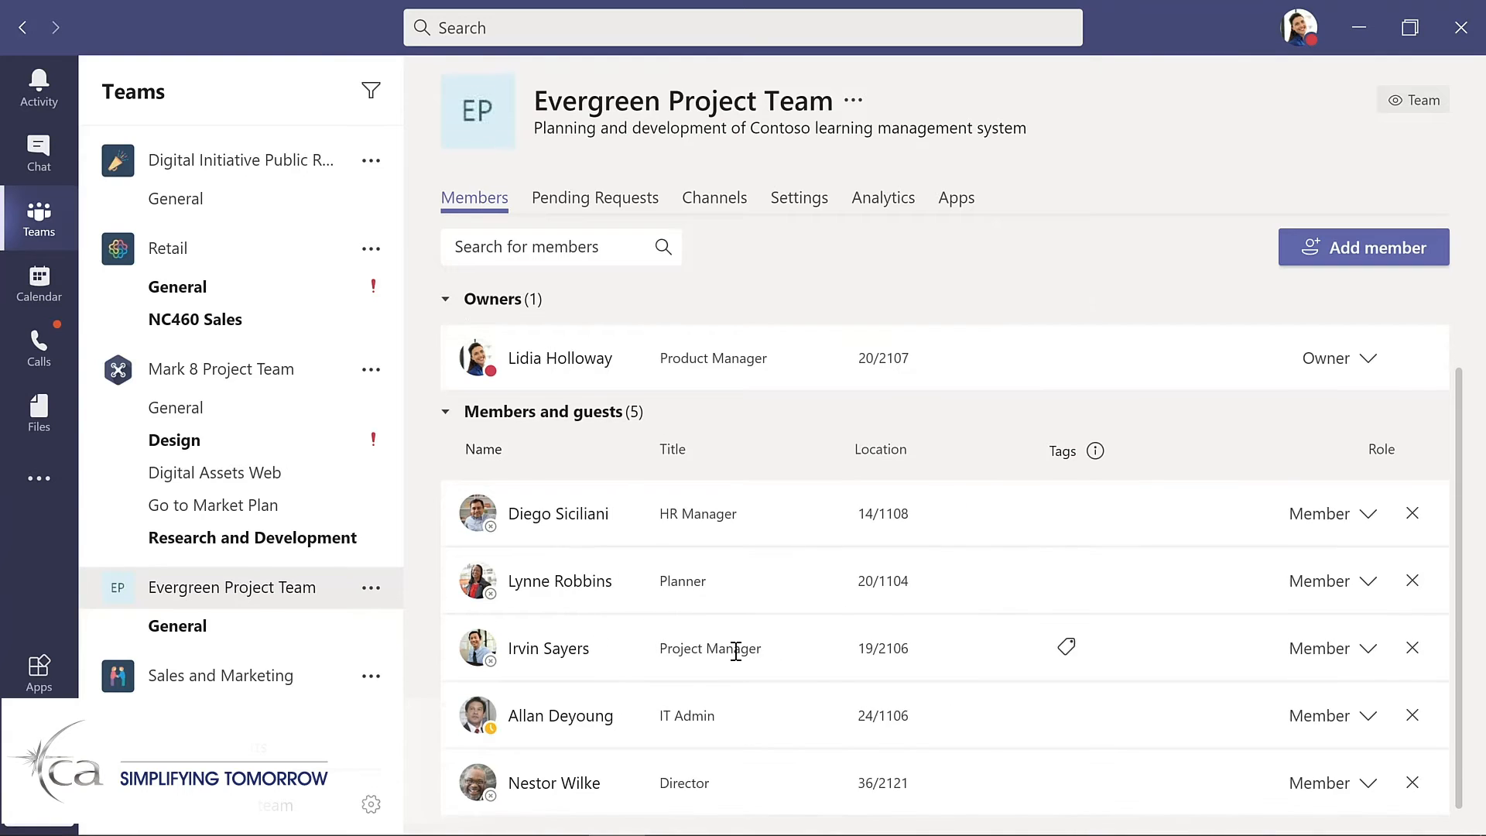
left_click(1367, 786)
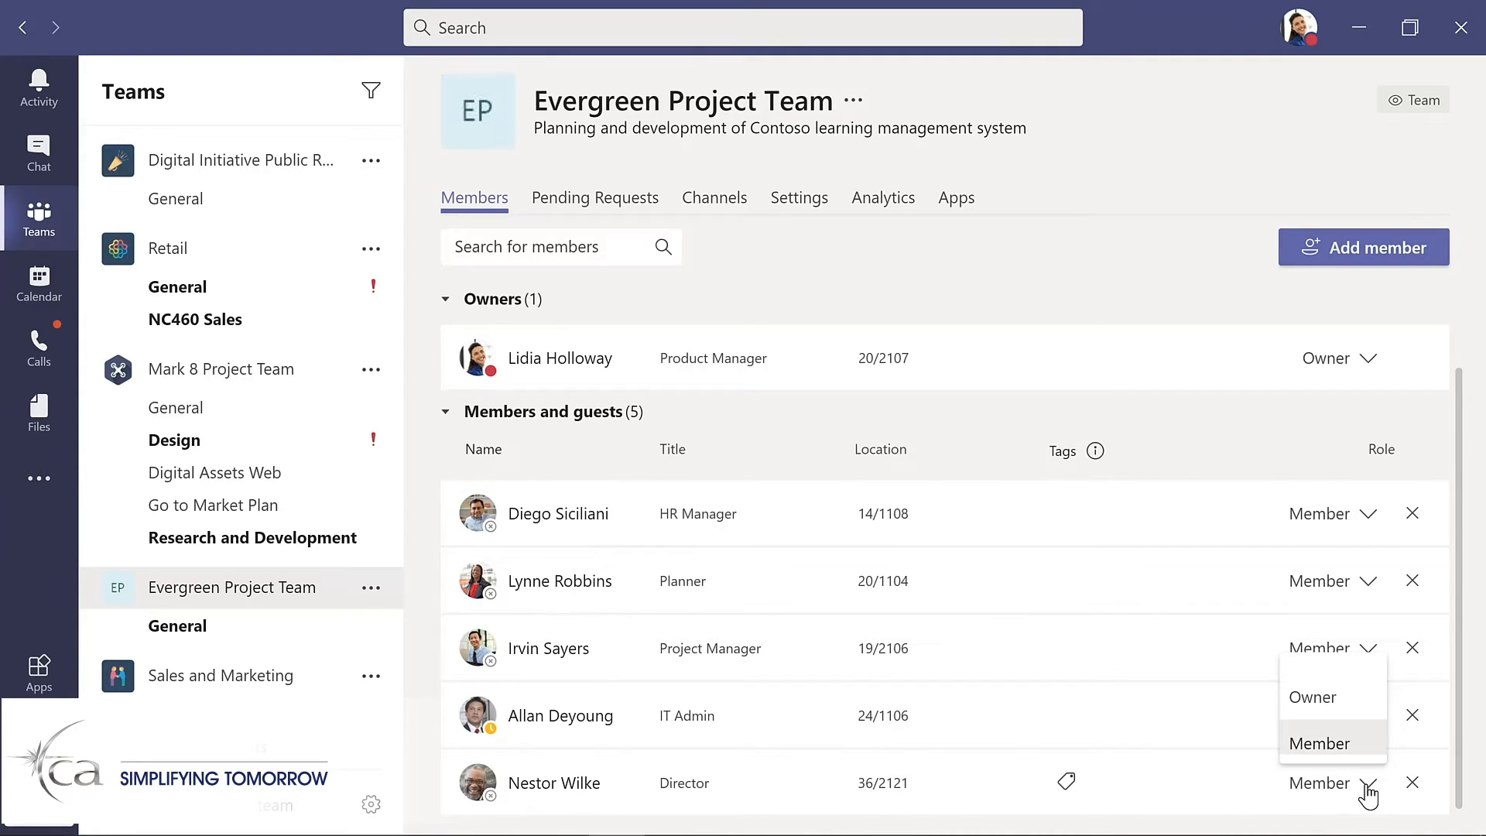
left_click(1322, 699)
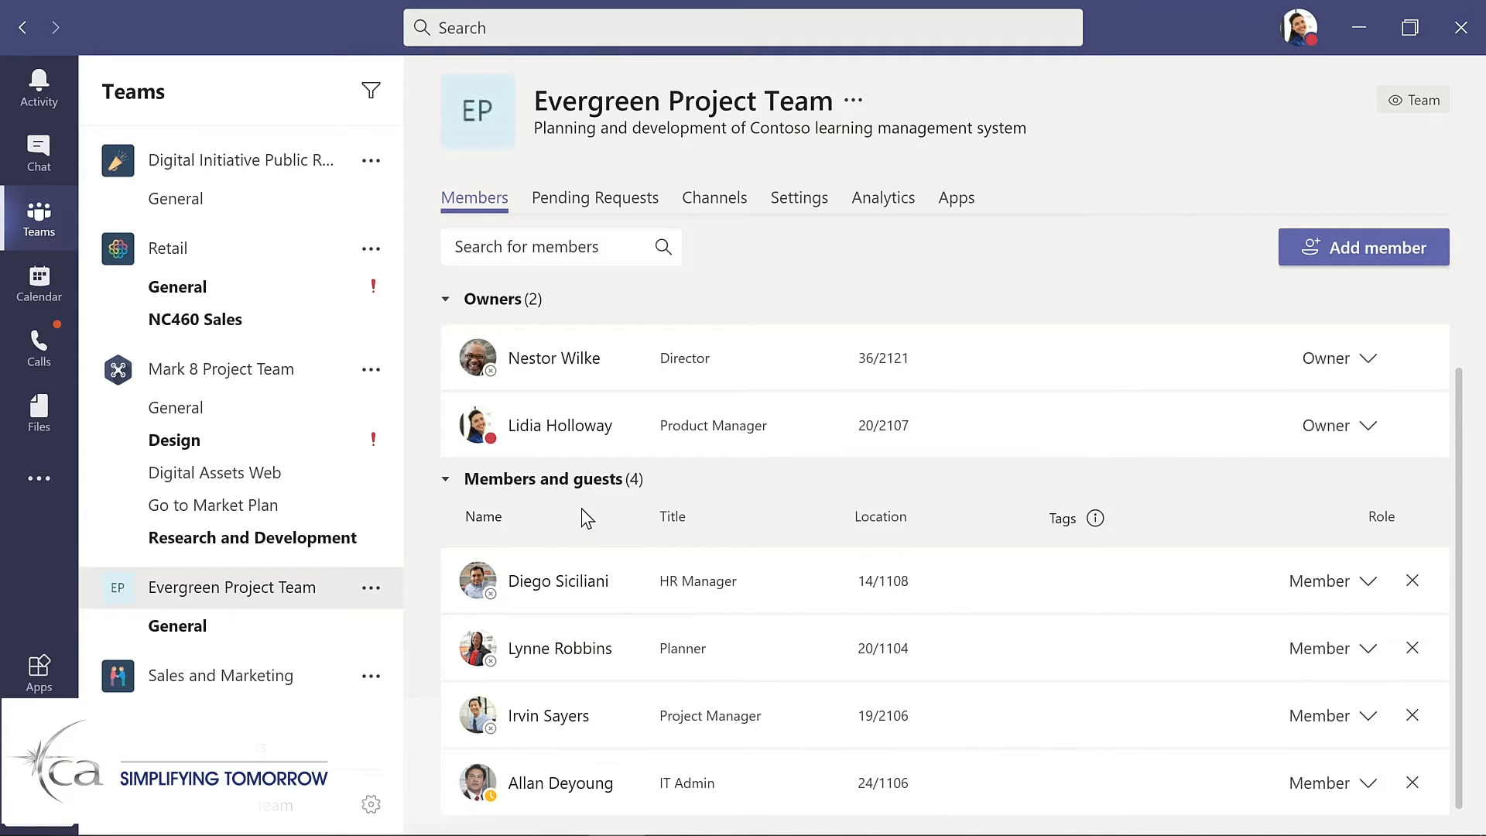
Start an announcement in the Evergreen Project Team's General channel with the headline "Welcome" followed by the director's first name and an exclamation mark
left_click(199, 624)
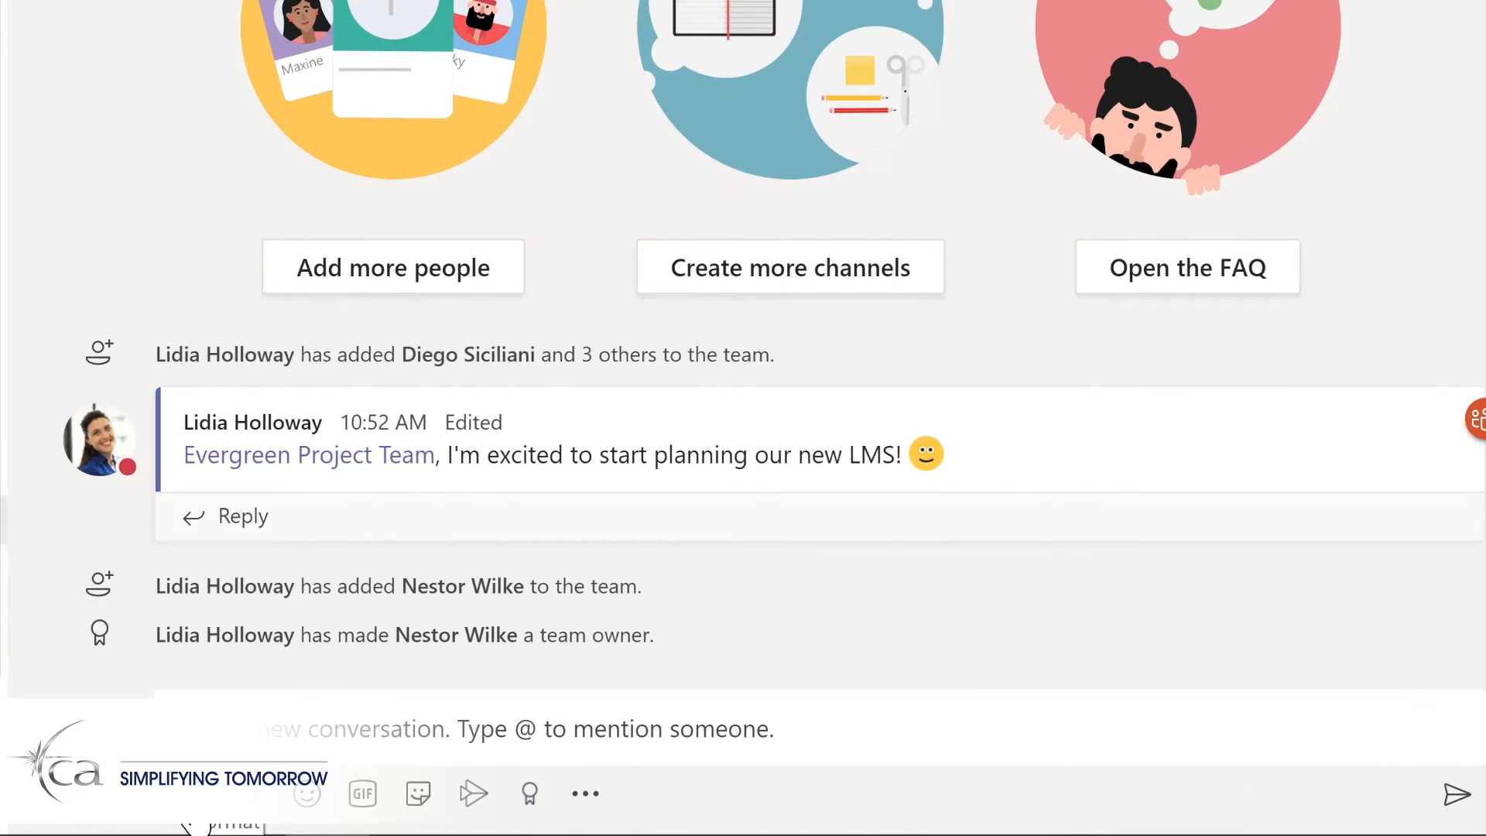
left_click(195, 793)
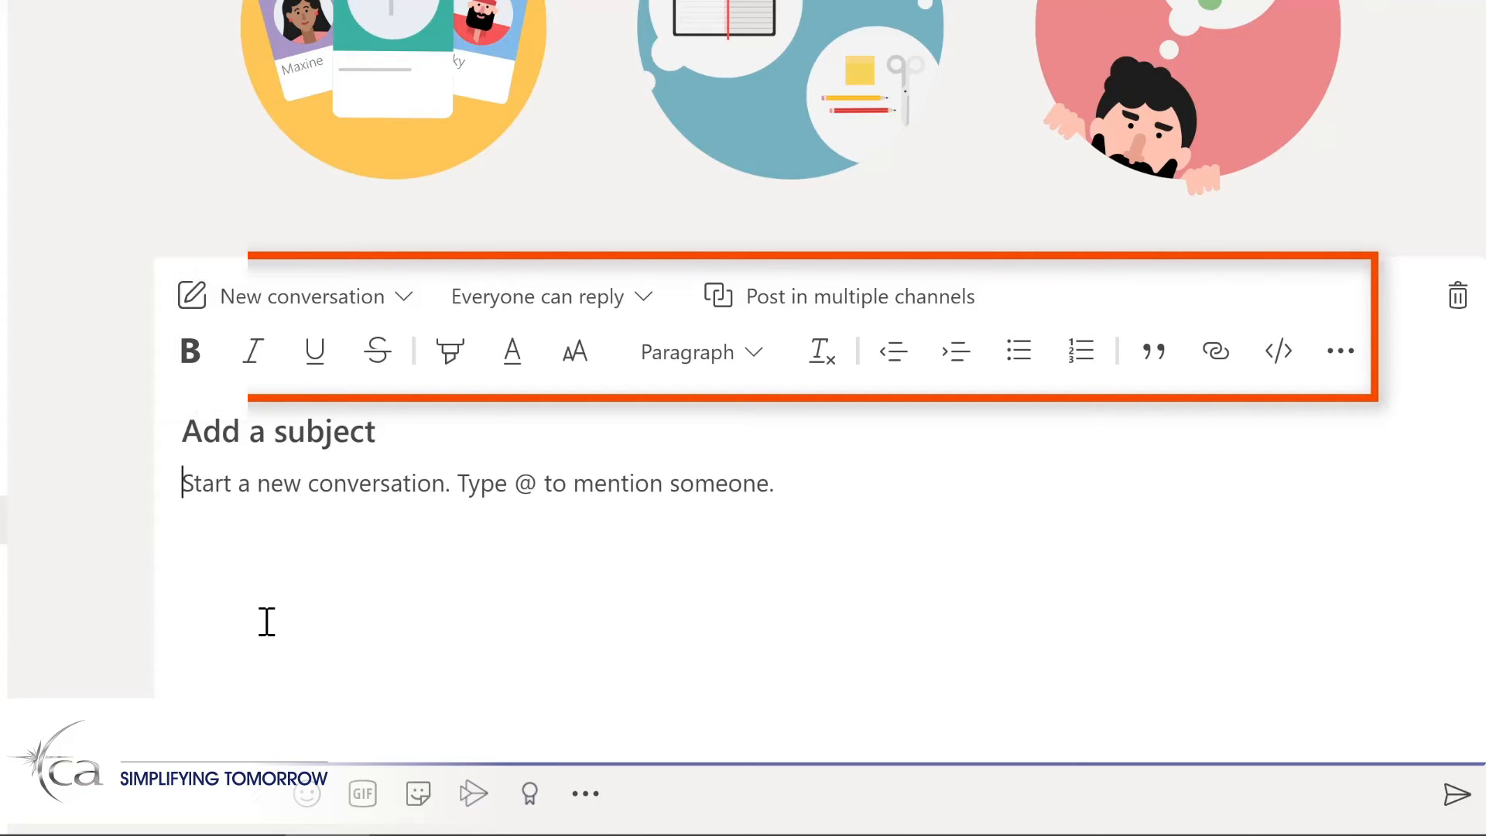
left_click(403, 301)
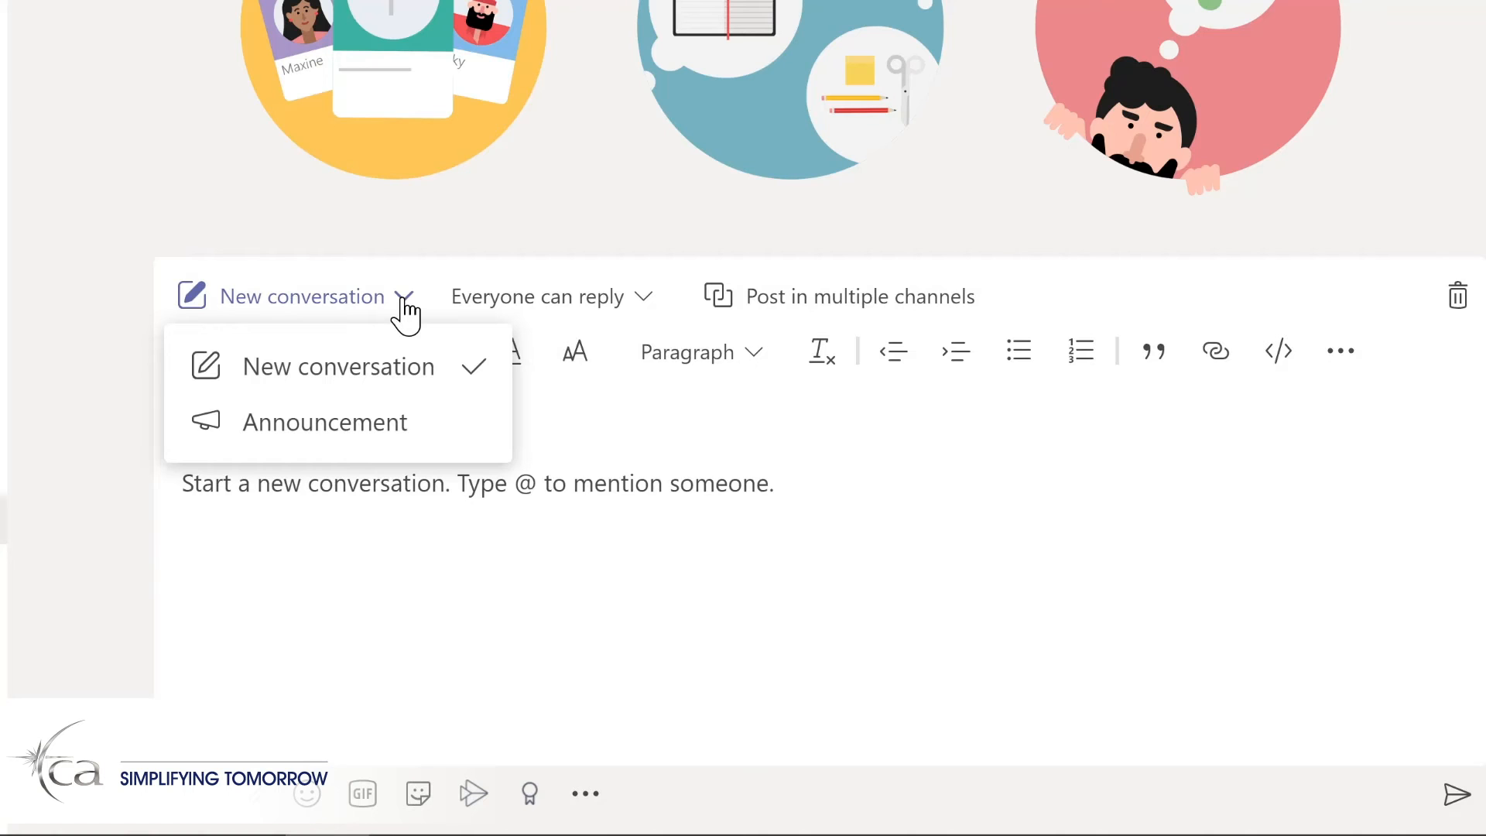
left_click(341, 422)
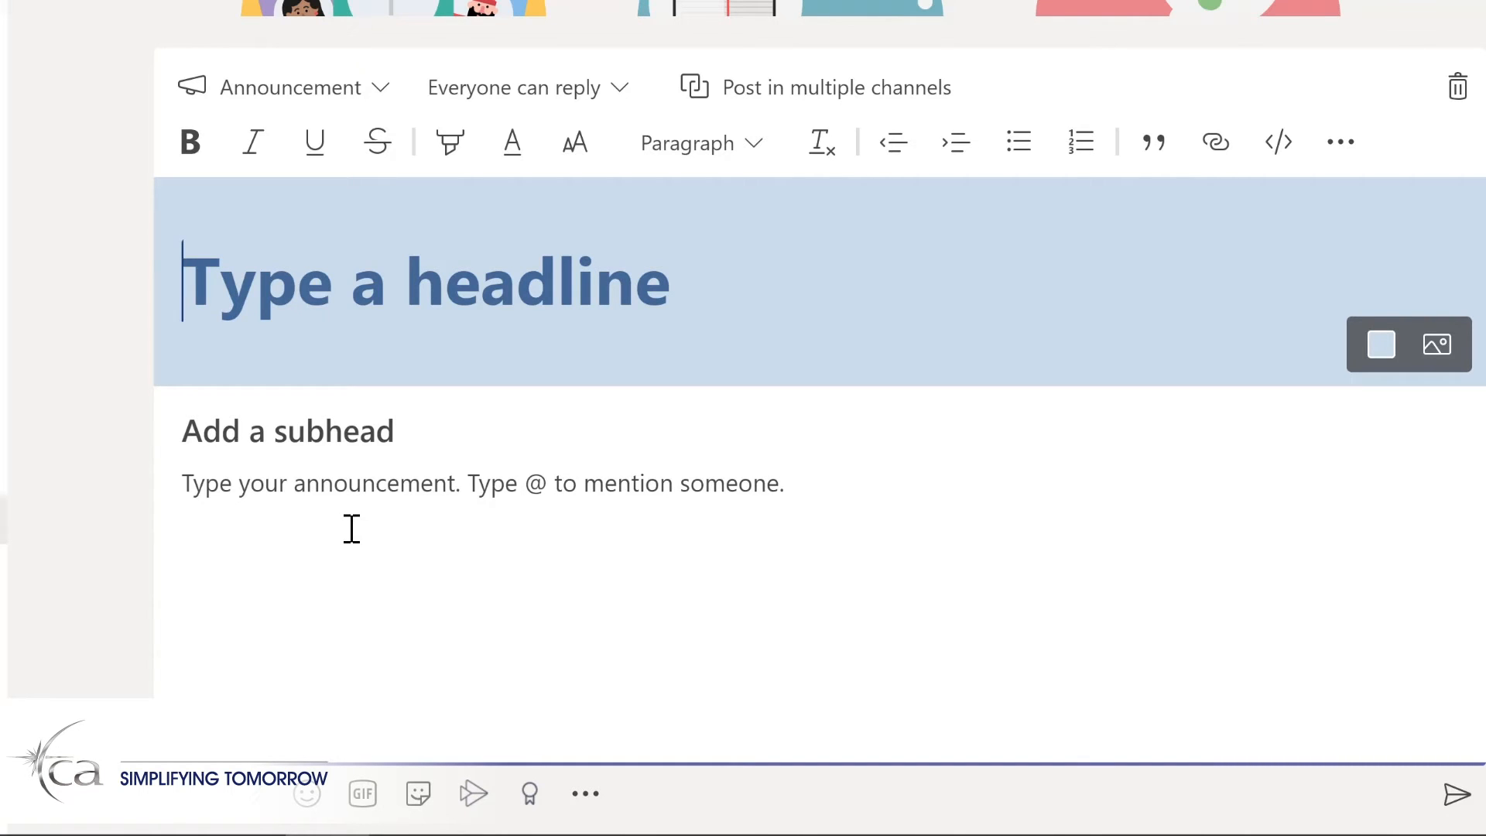
type("Welcome Nestor!")
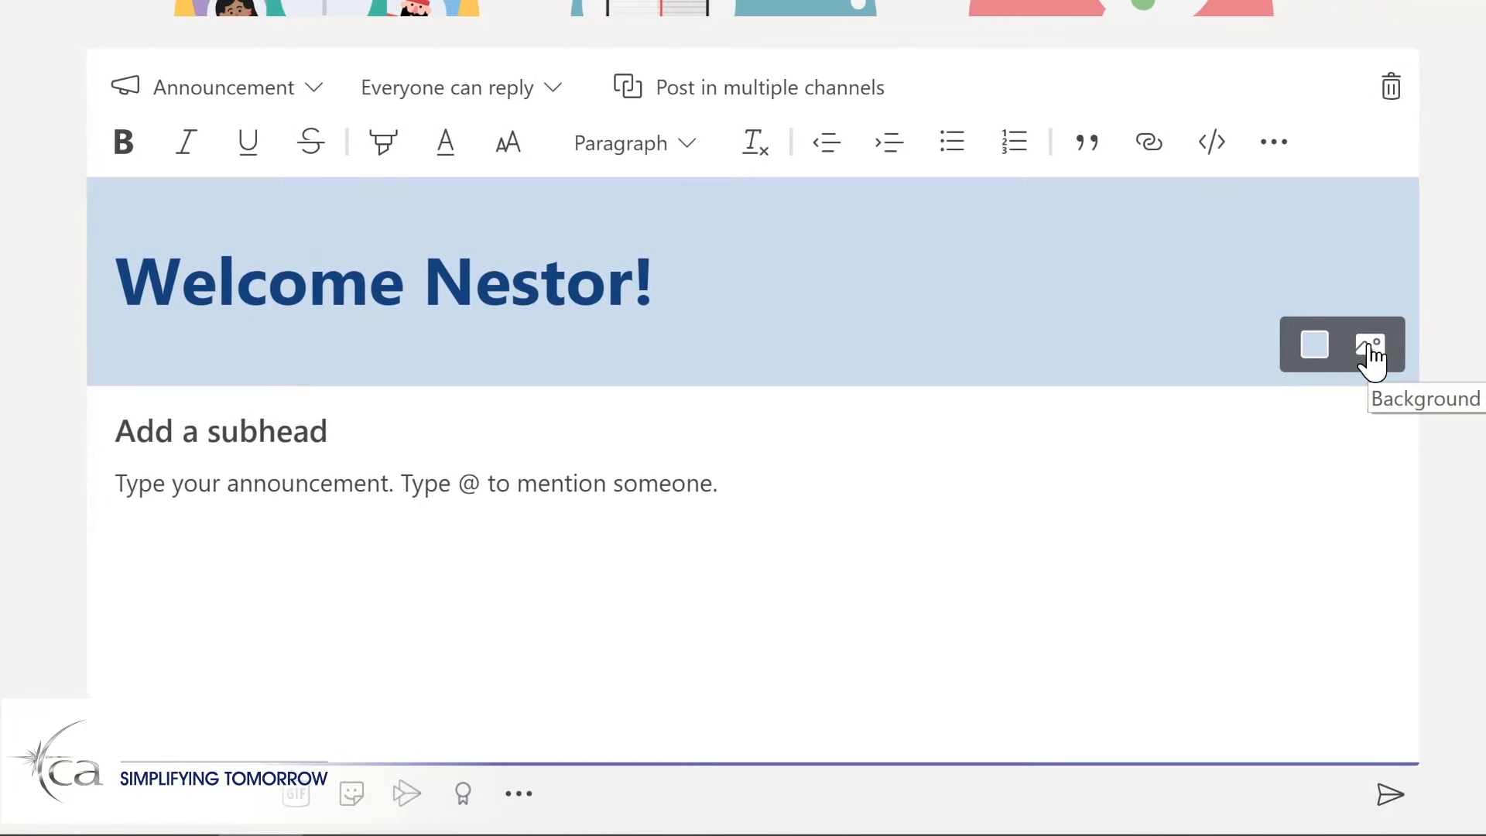
Give the headline a dark teal background and post the announcement with a subhead and text welcoming the director to Contoso and the LMS planning team
left_click(1300, 346)
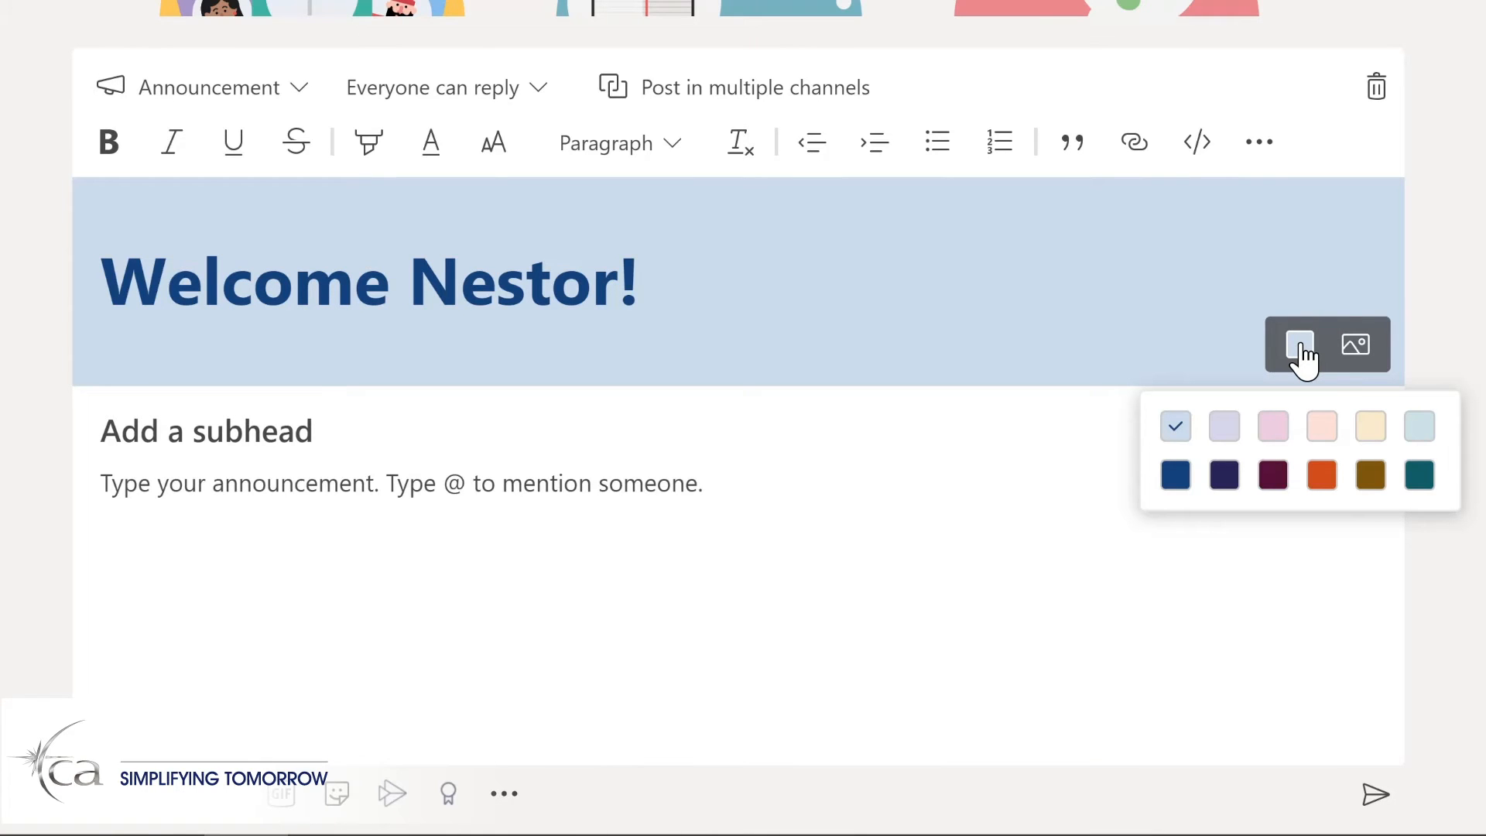
left_click(1419, 474)
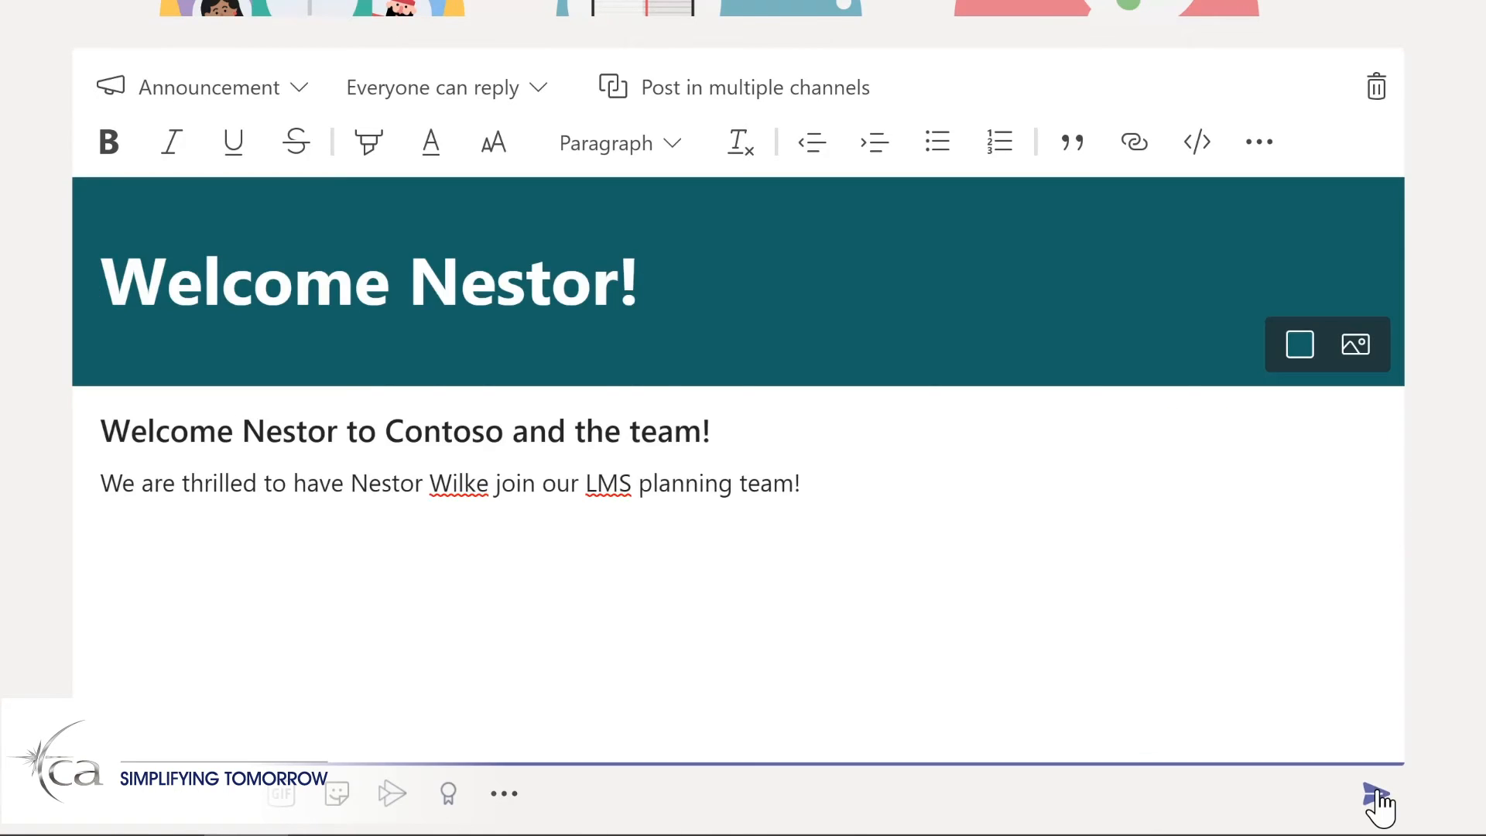
left_click(1376, 795)
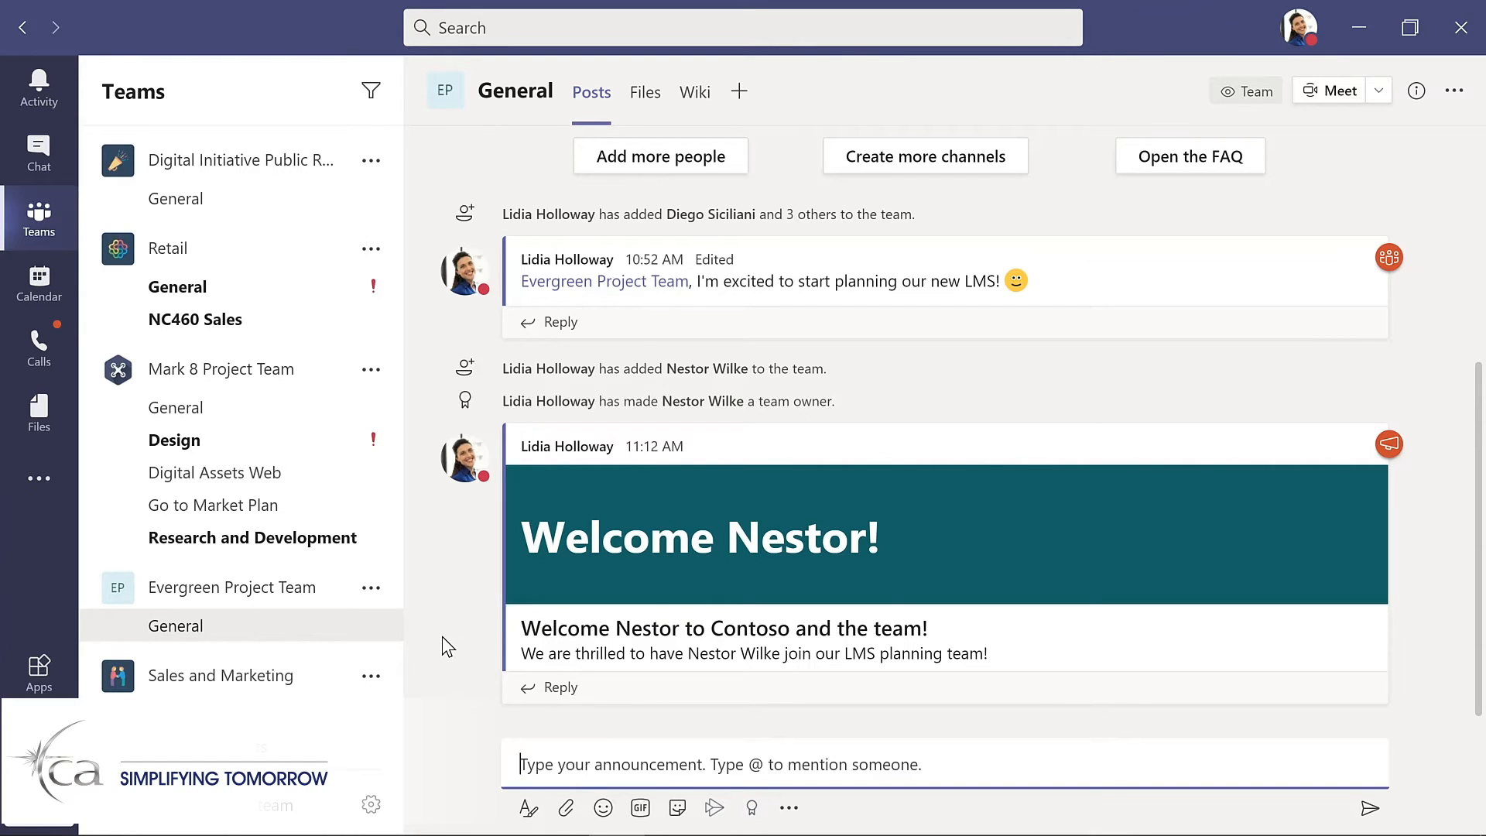
Start a new channel for the Evergreen Project Team named Design with the description "Design and planning of LMS"
left_click(371, 593)
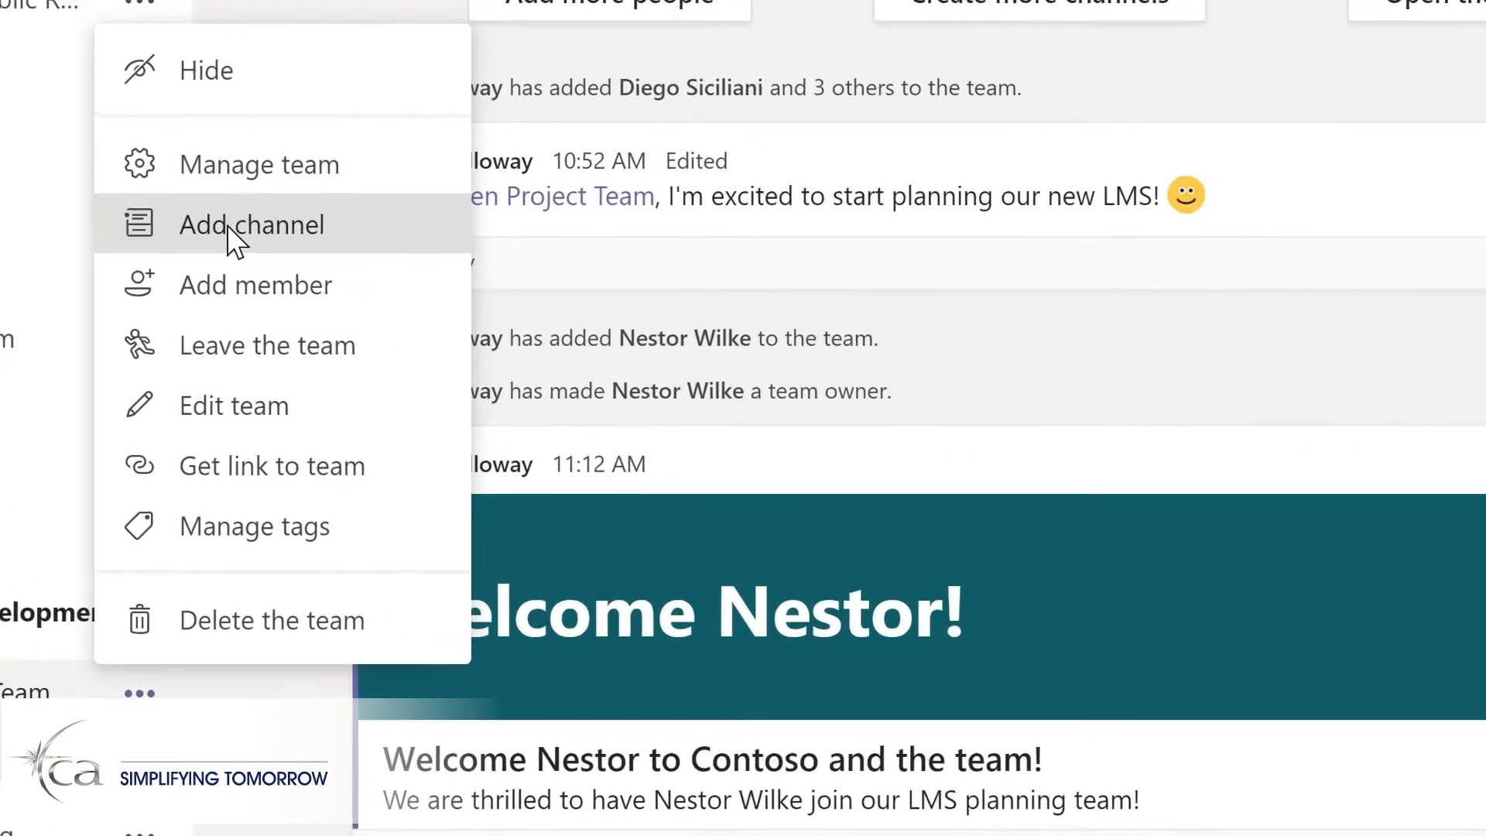
left_click(413, 298)
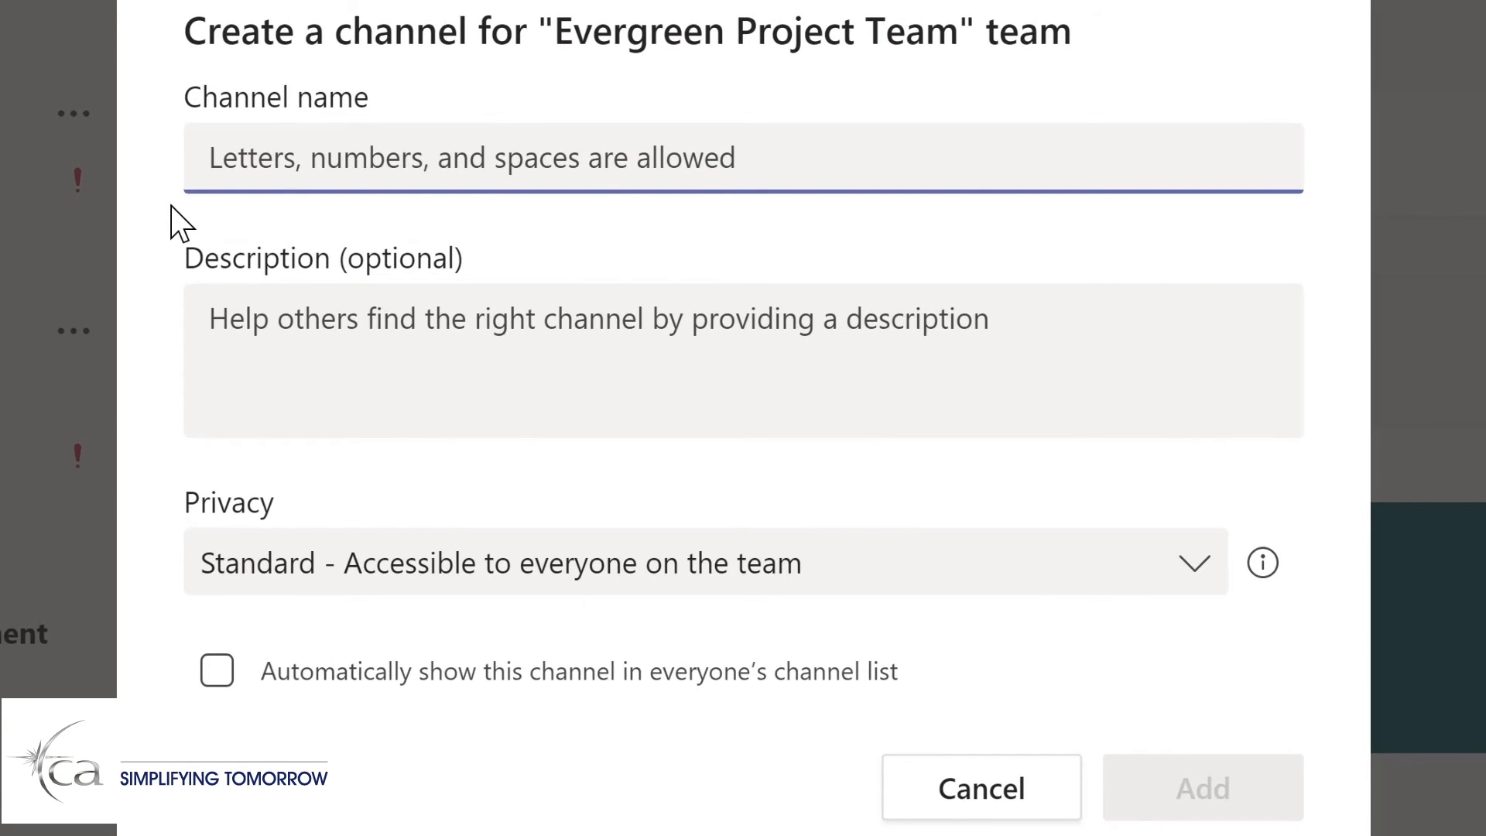
type("D")
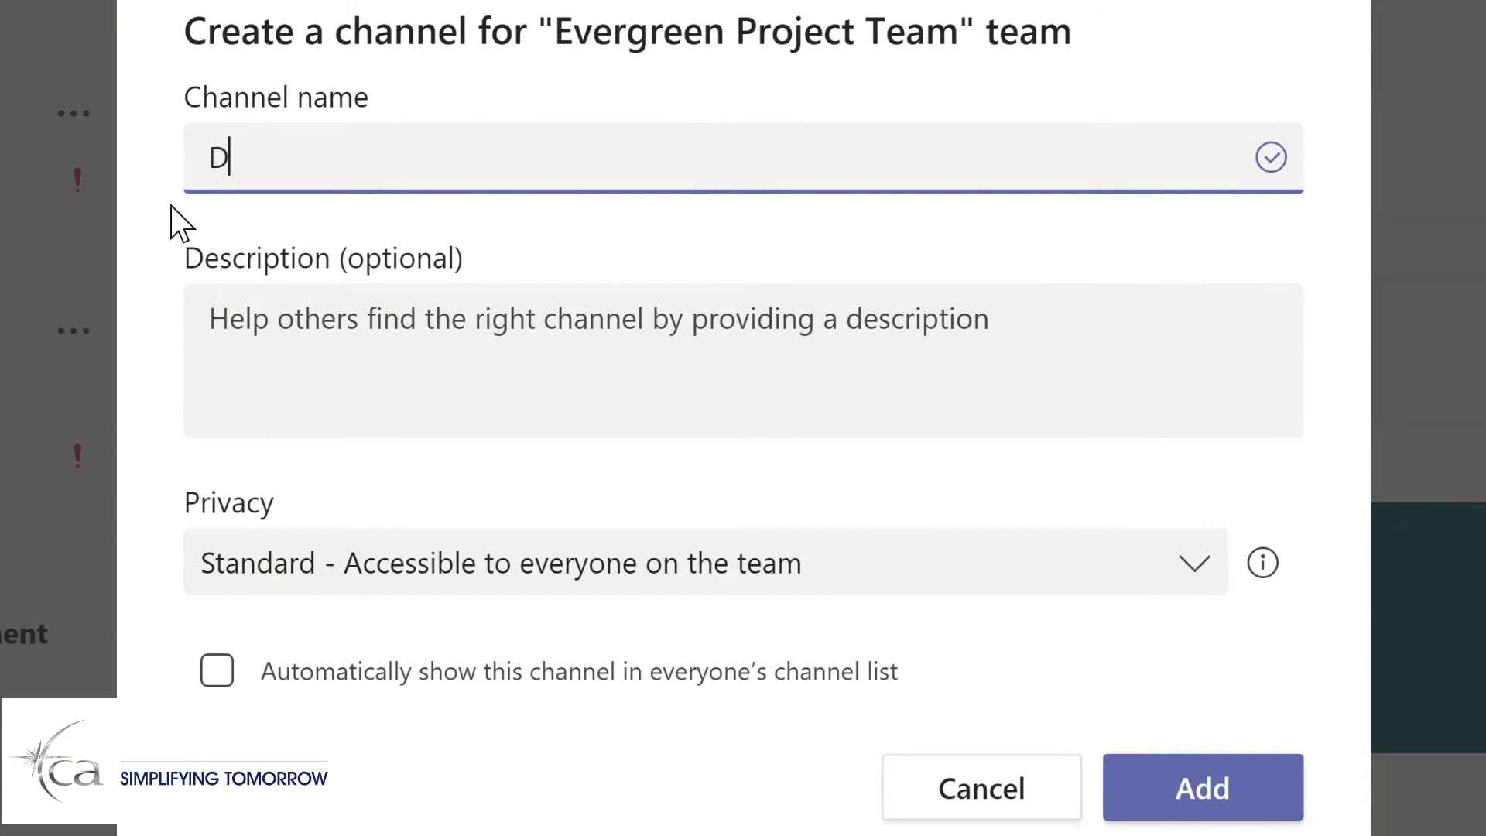
type("esign")
left_click(234, 318)
type("Design and planning of LMS")
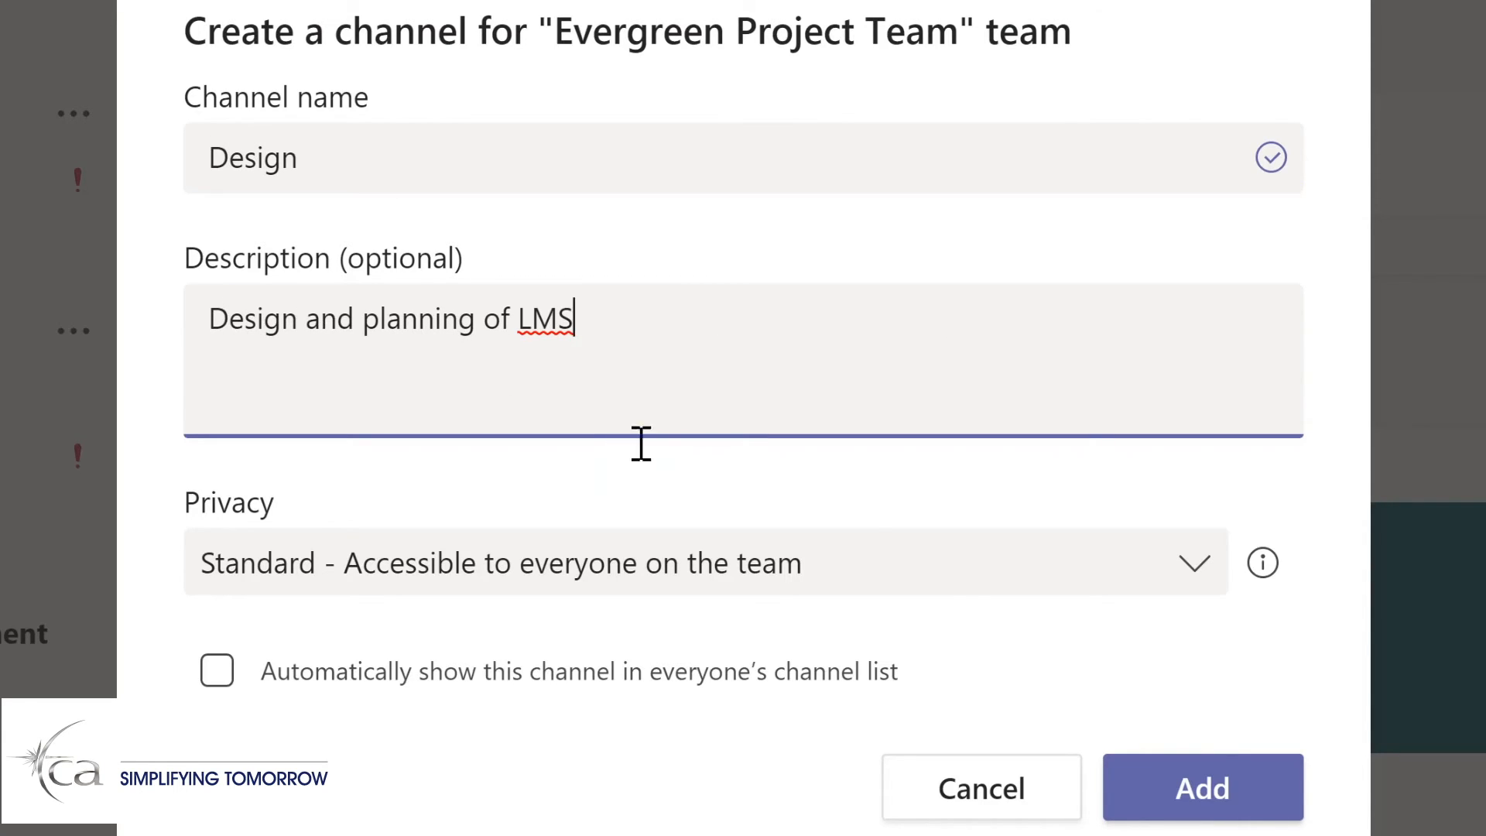
Keep the channel's privacy as Standard, have it automatically shown in everyone's channel list, and add the channel
left_click(1198, 578)
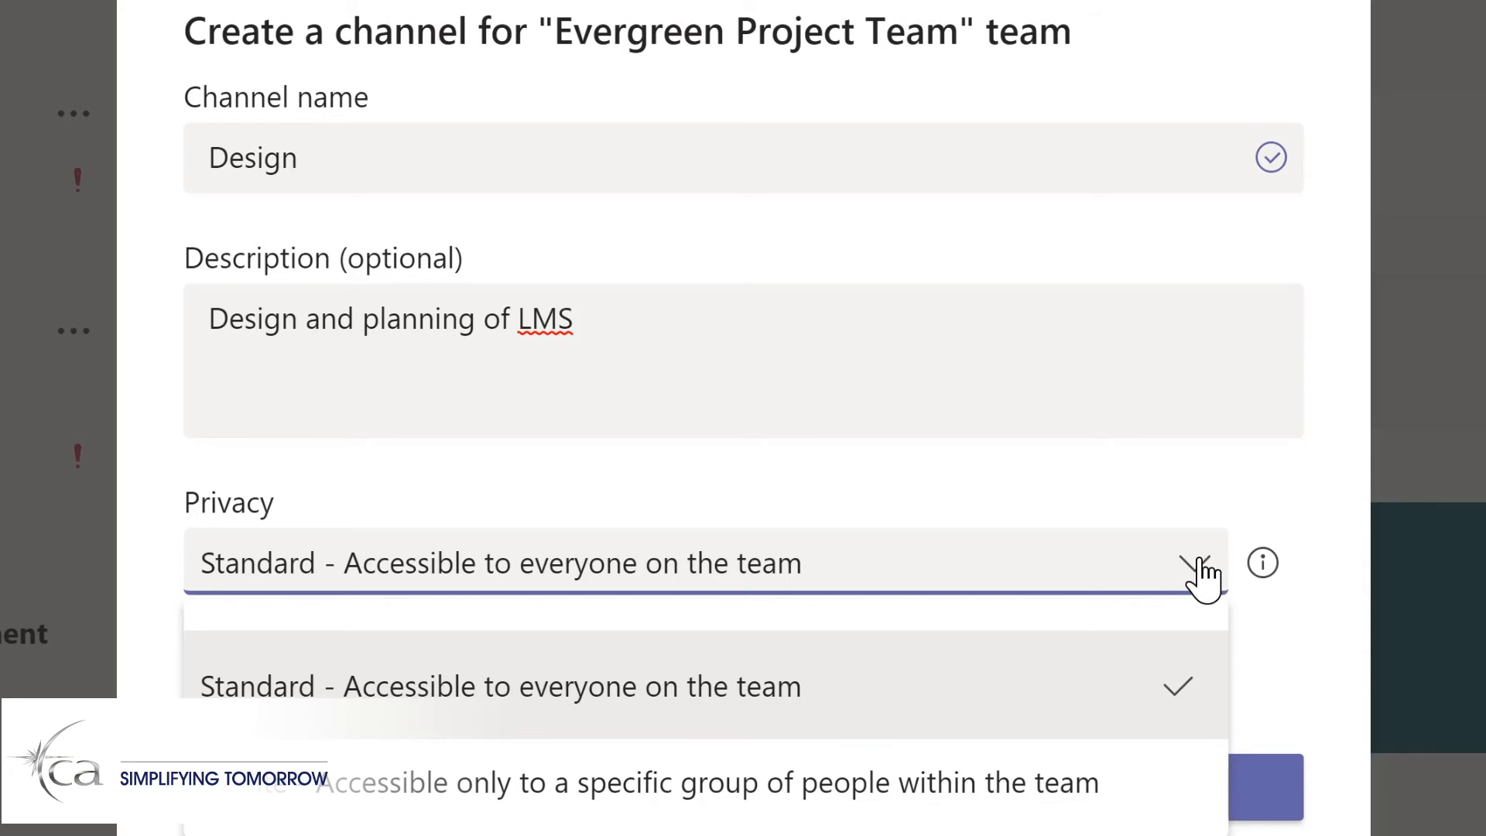
left_click(1136, 485)
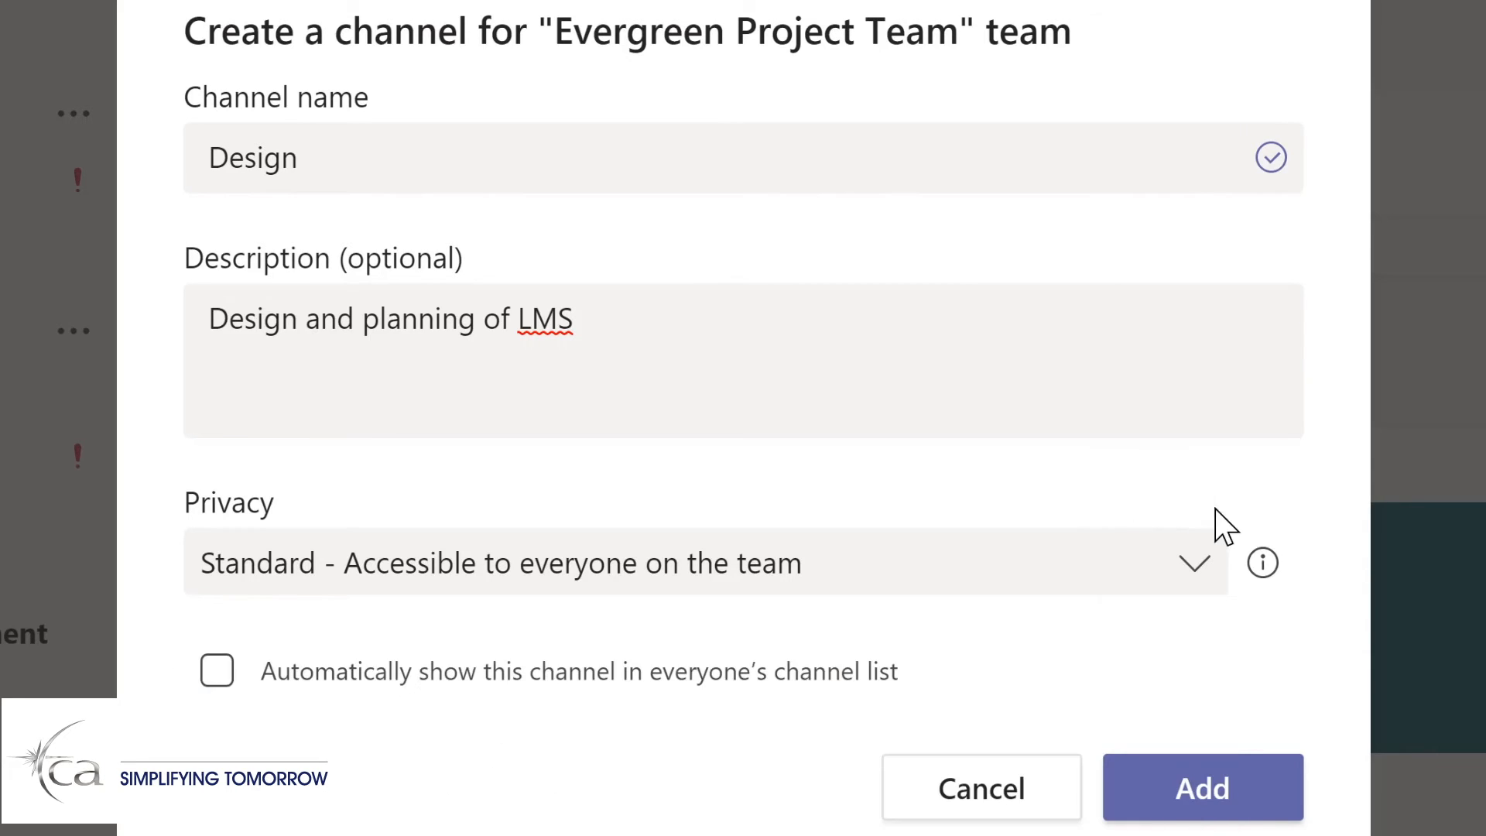
left_click(218, 672)
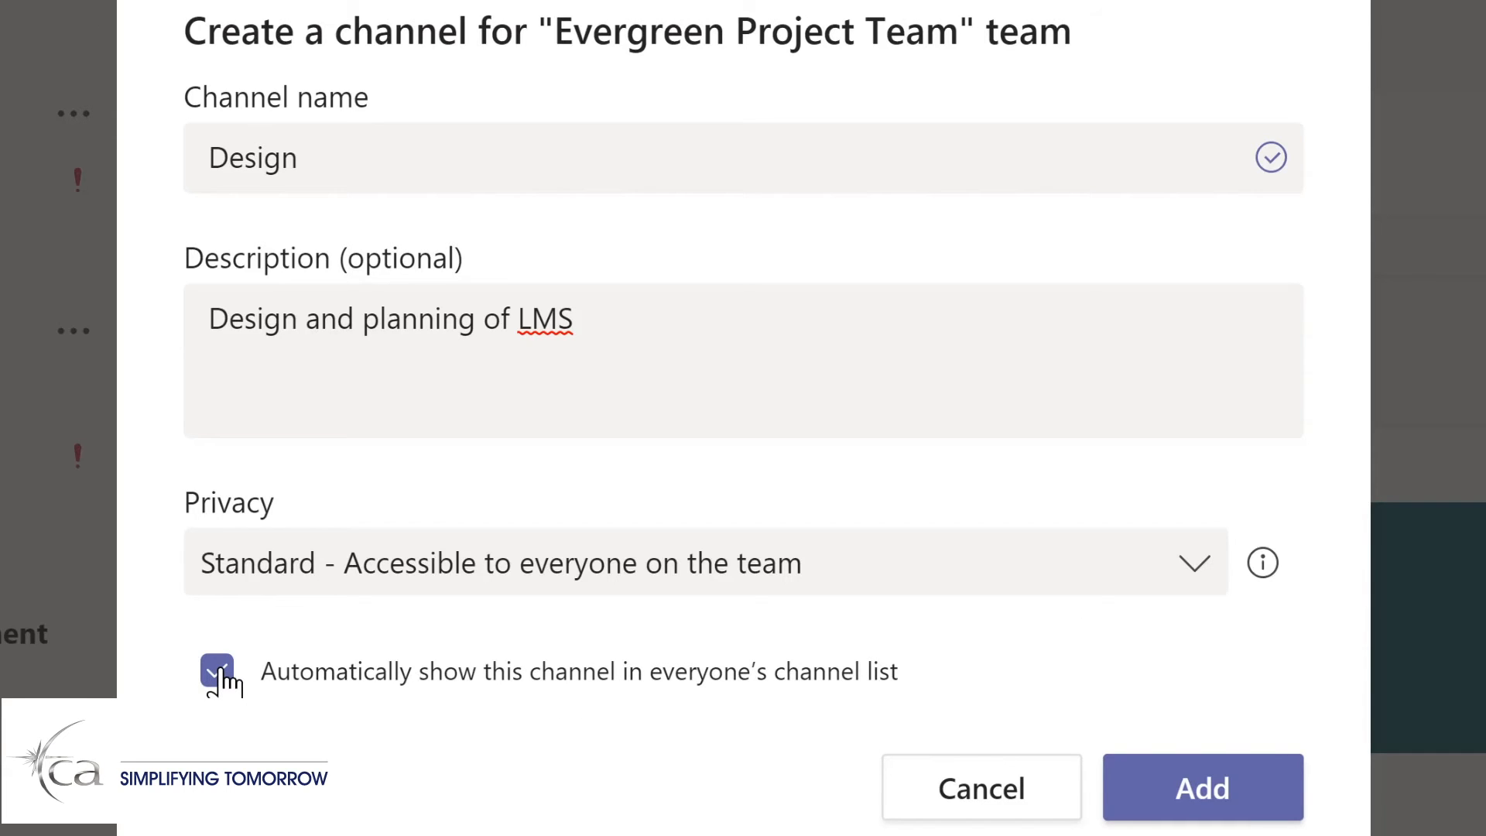
left_click(1219, 782)
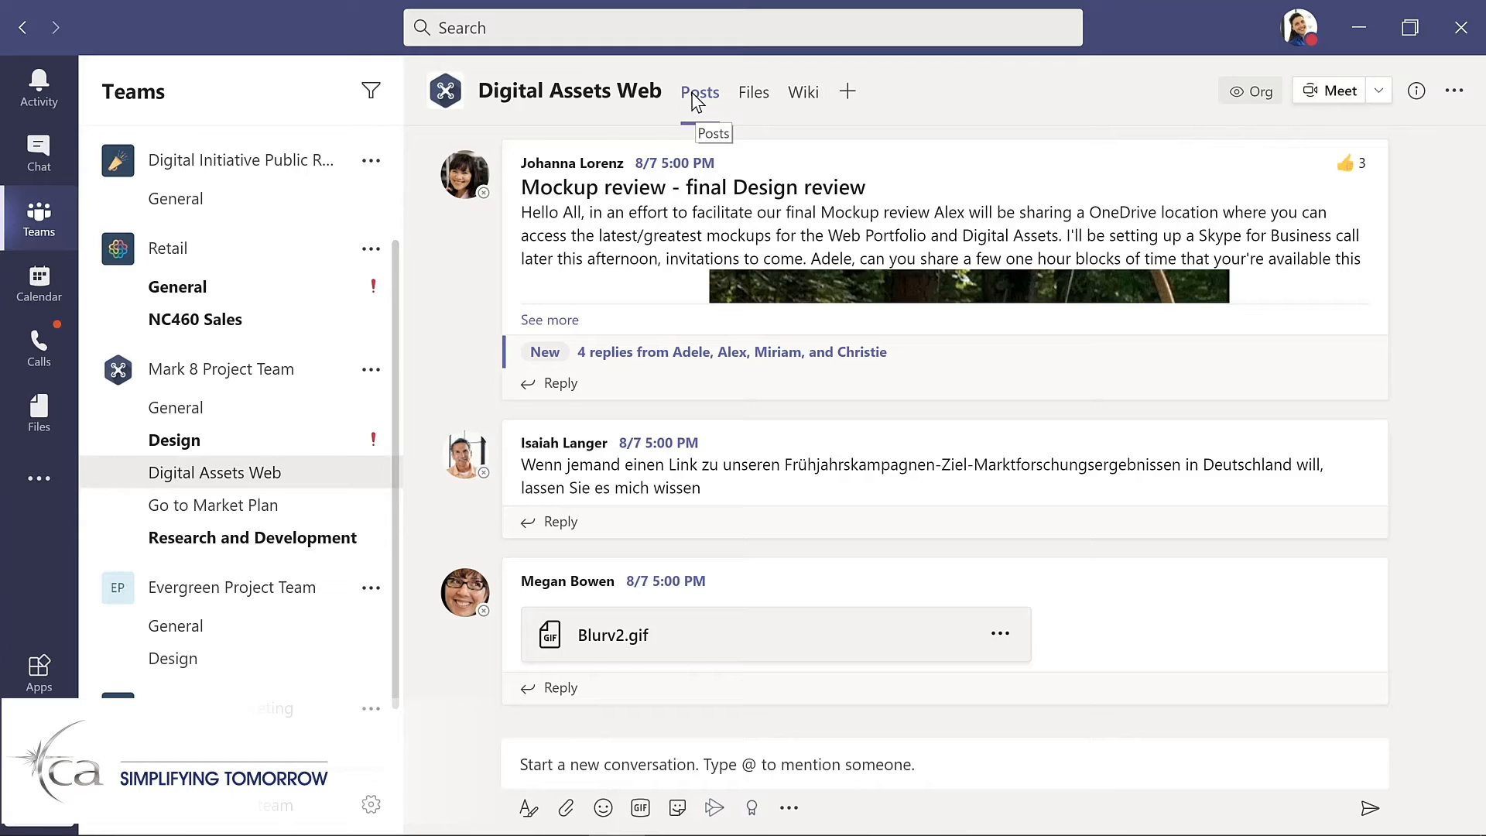
Examine the Digital Assets Web channel's files, Product Launch.pptx options and wiki, plus the Mark 8 Design channel's Usability Priorities document and tab-adding choices
left_click(757, 96)
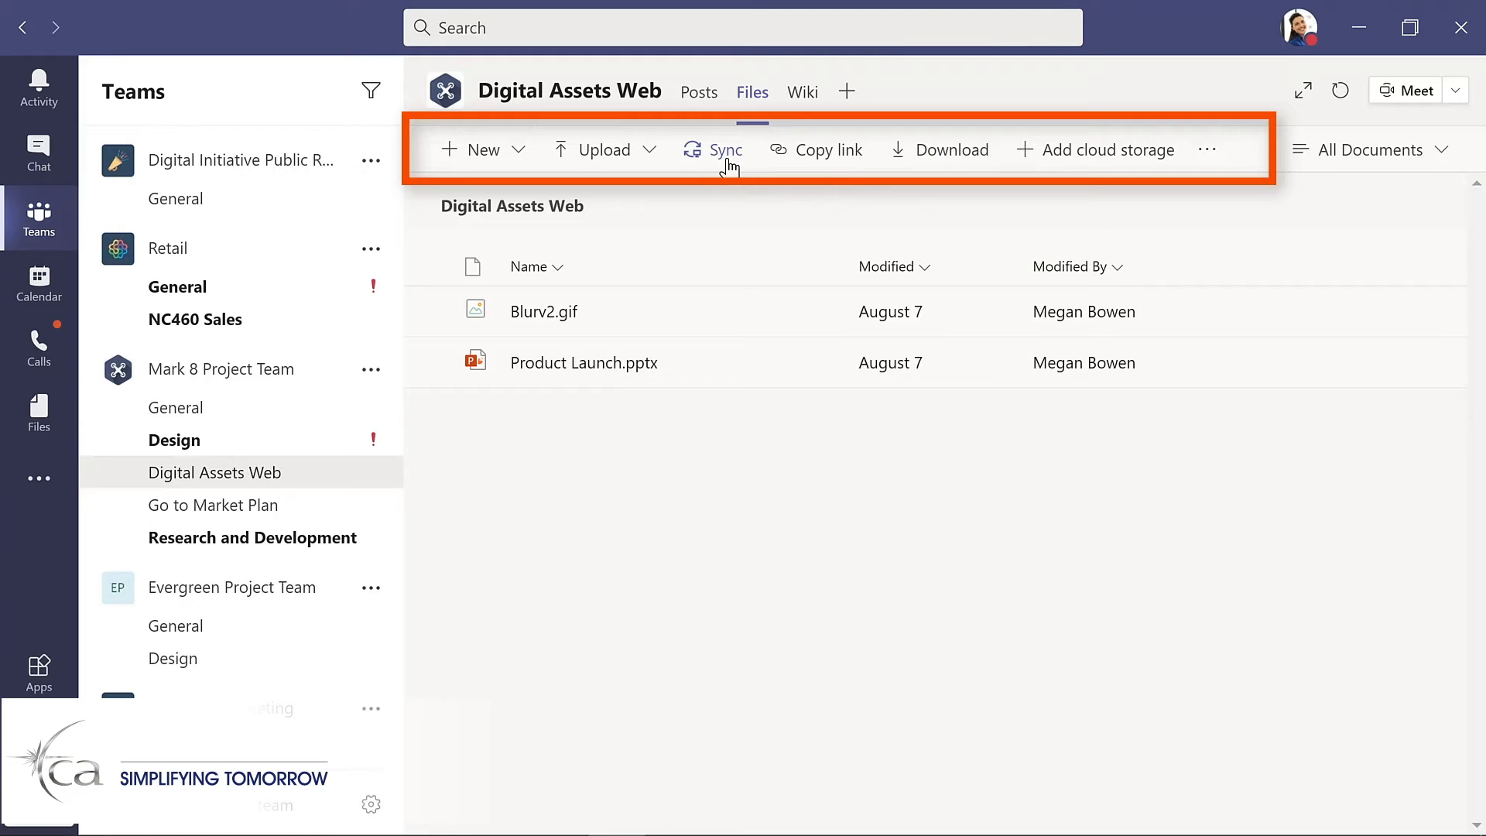
left_click(813, 365)
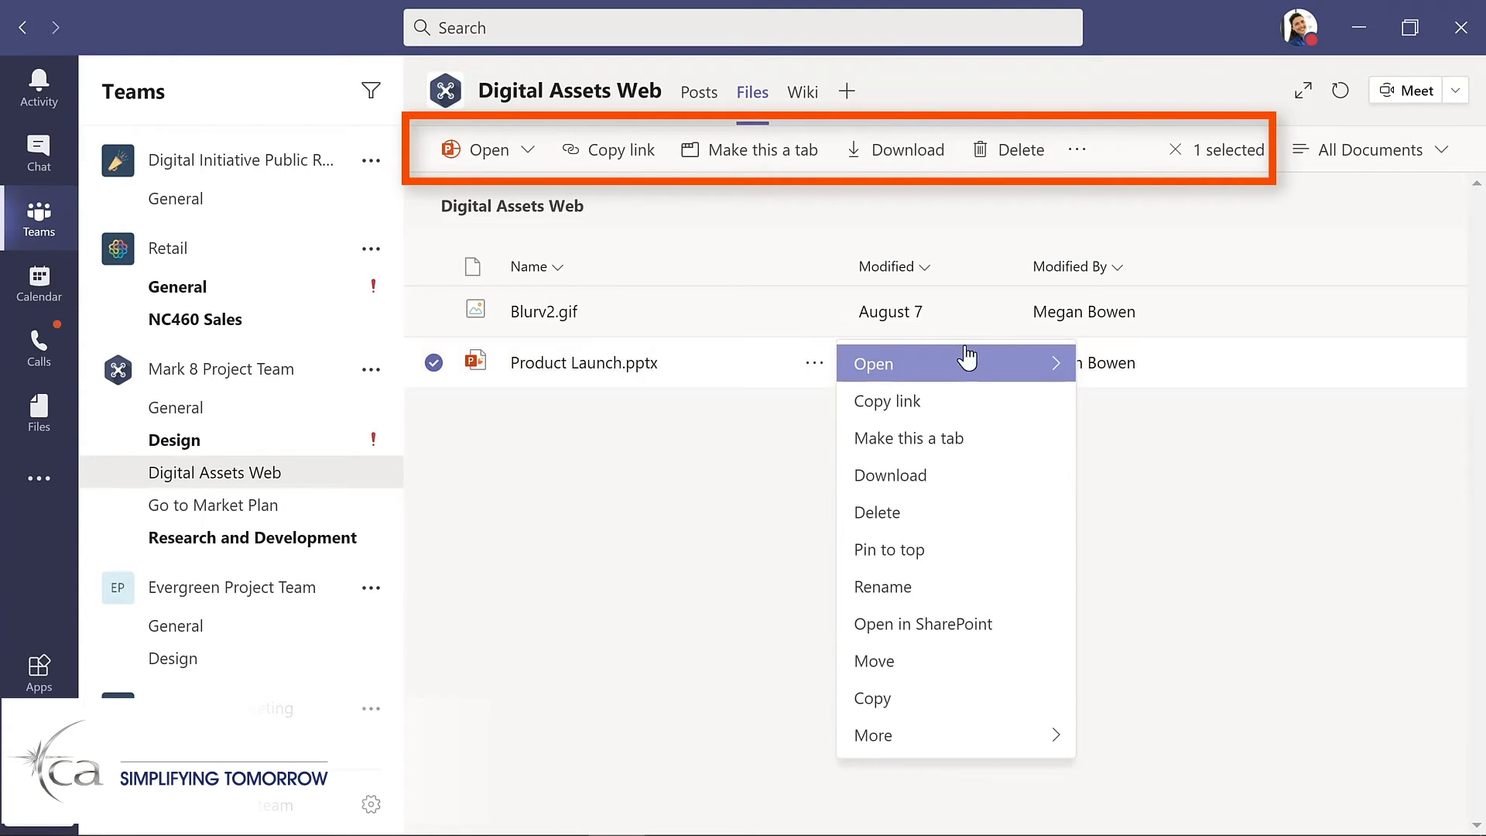
mouse_move(1054, 374)
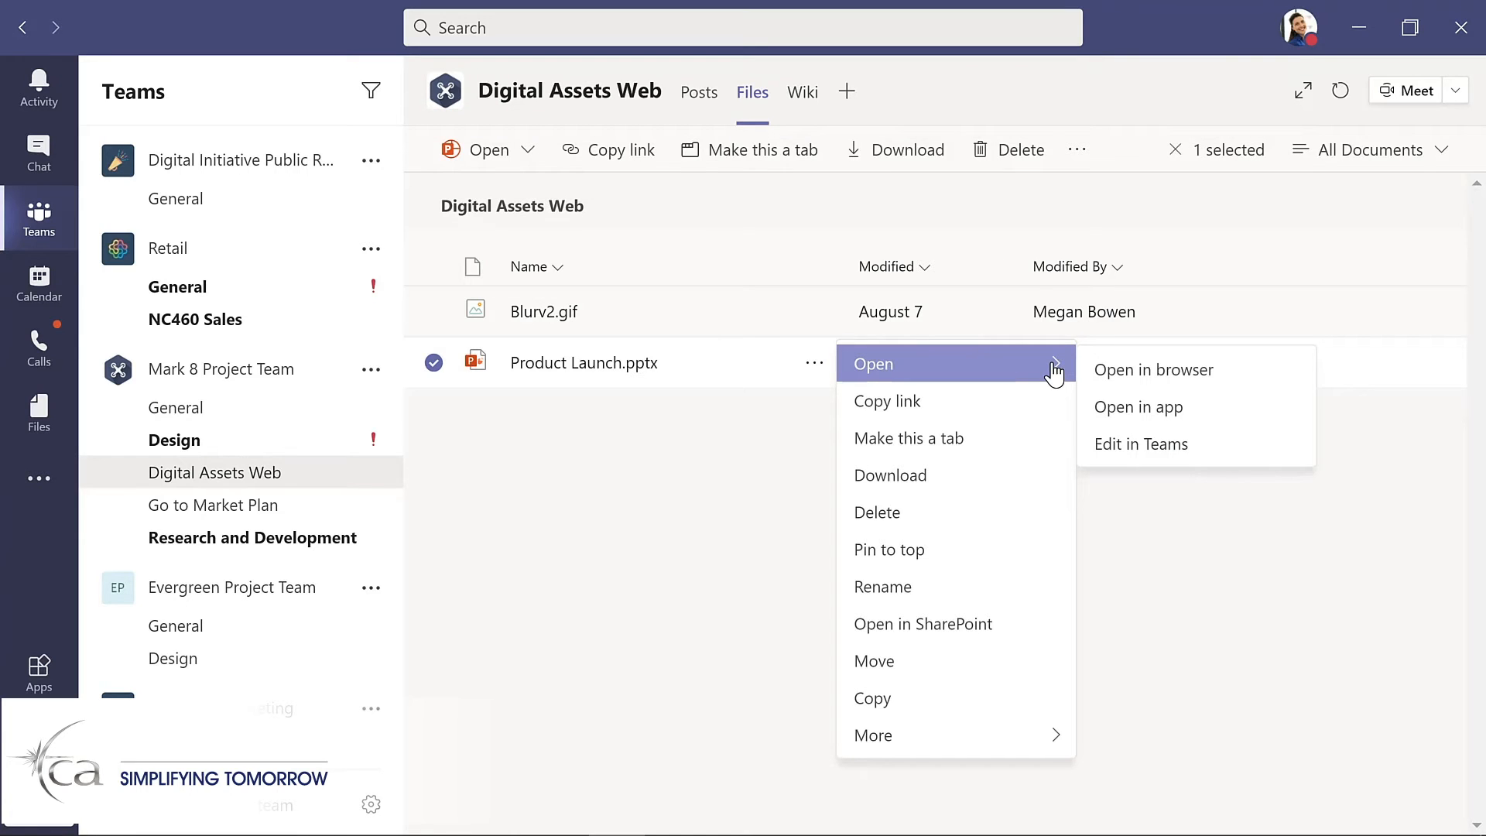
left_click(793, 195)
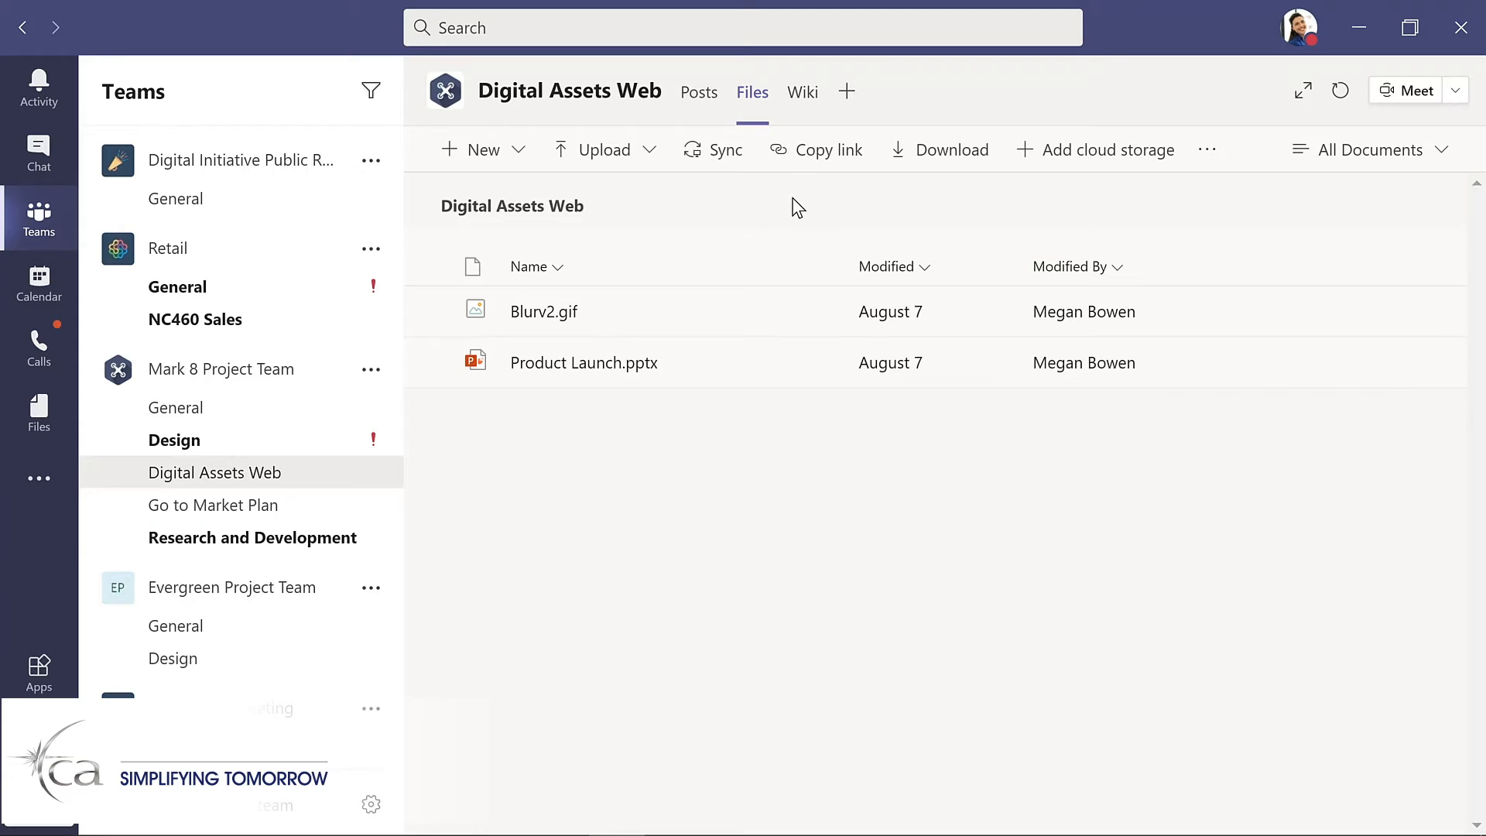
left_click(801, 94)
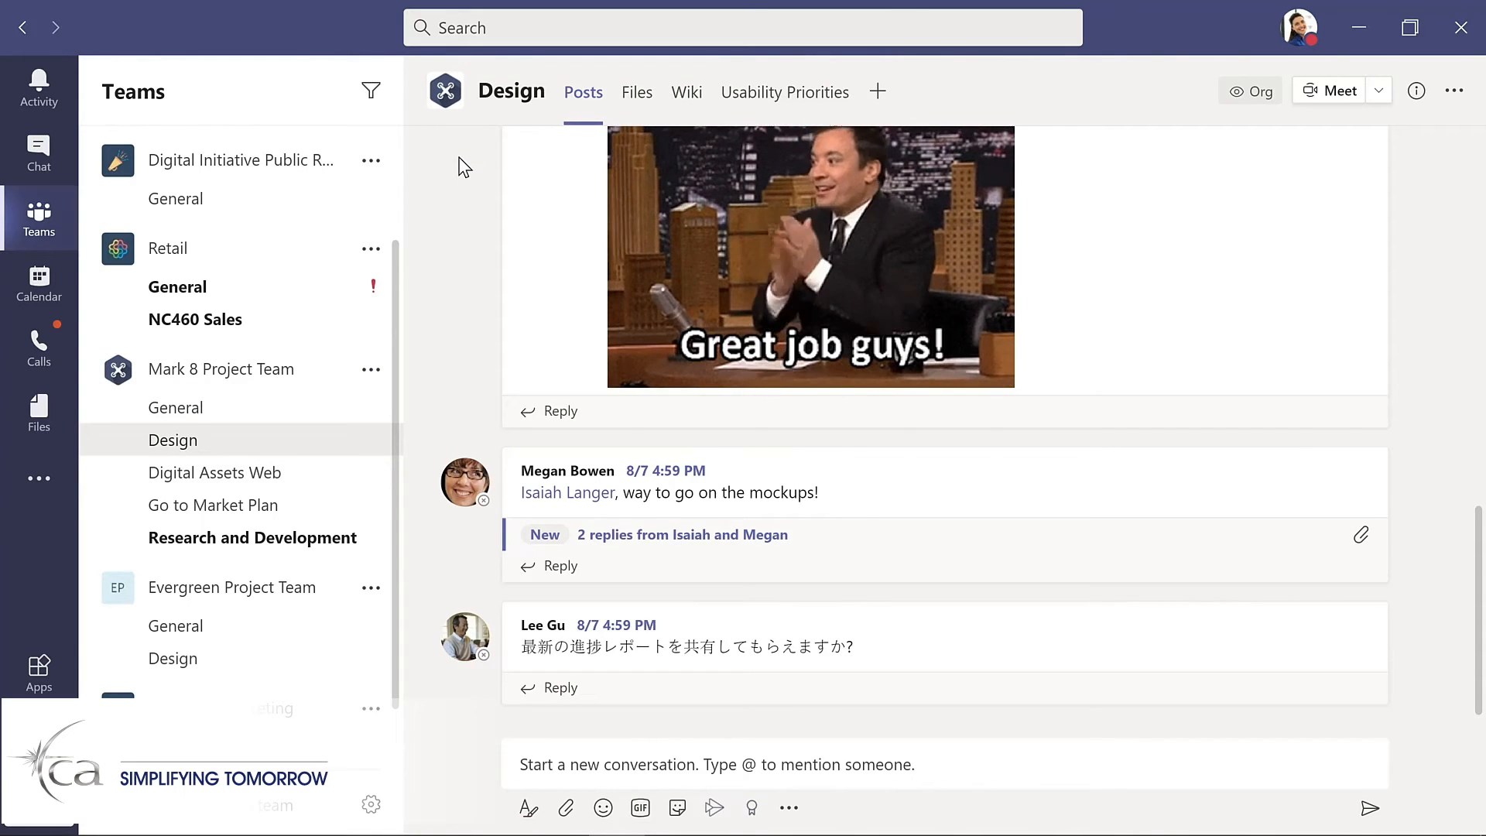
left_click(783, 101)
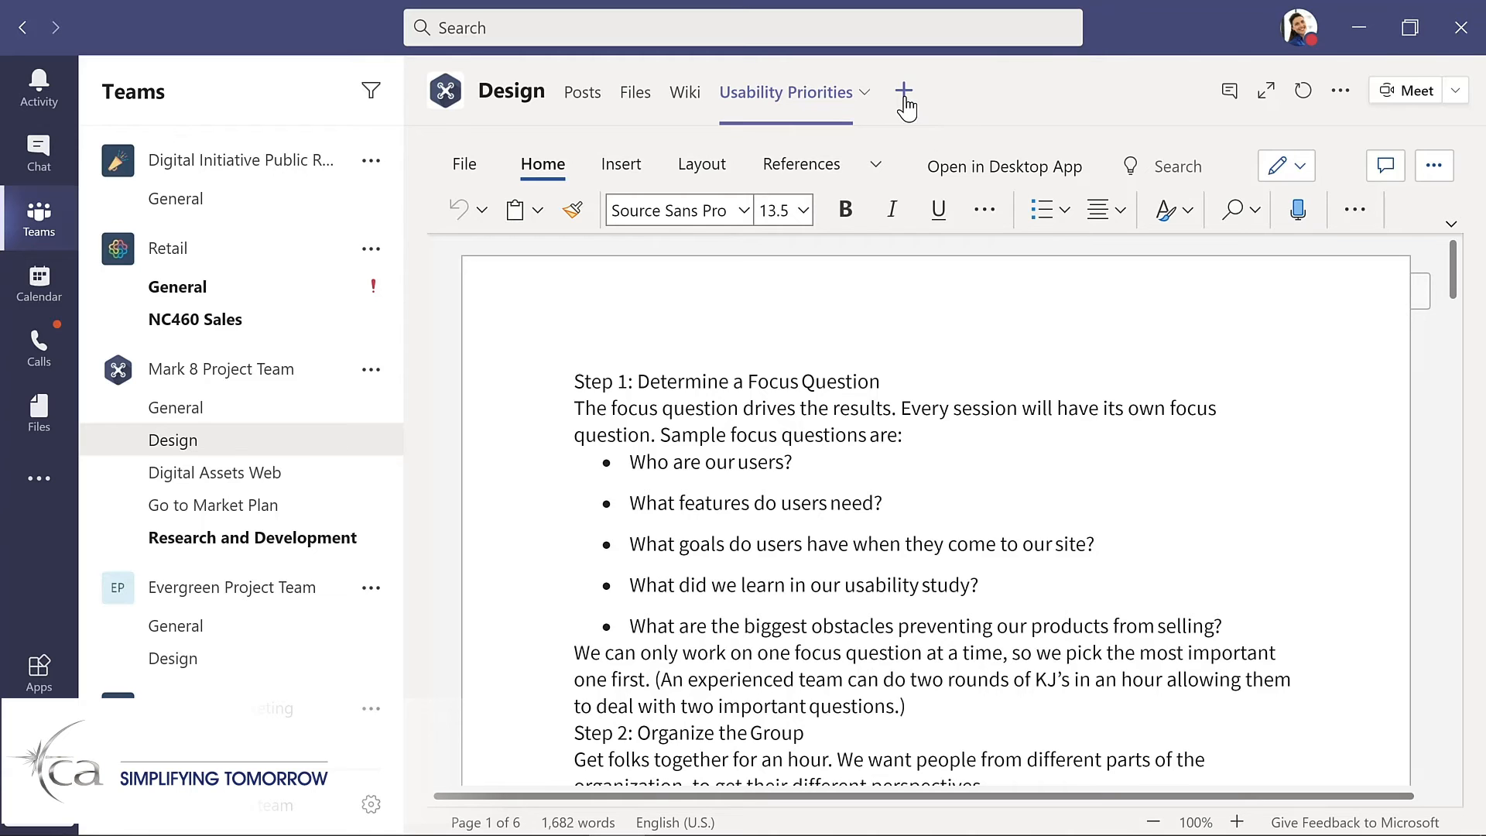
left_click(904, 93)
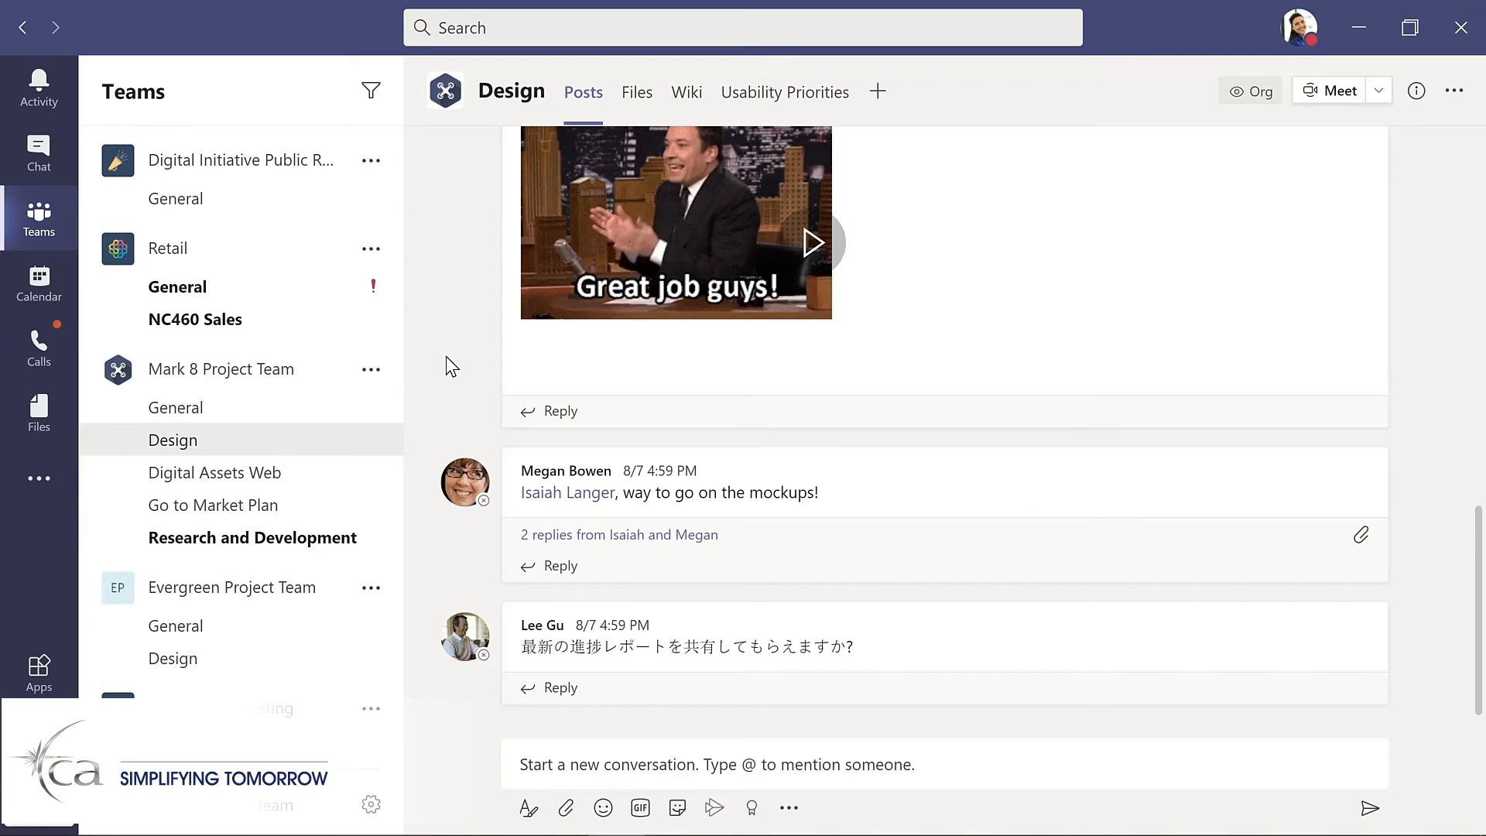
Reply "Great job with a tight deadline!" to the message about the mockups in the Mark 8 Project Team's Design channel
left_click(558, 570)
type("Great job with")
type("a ")
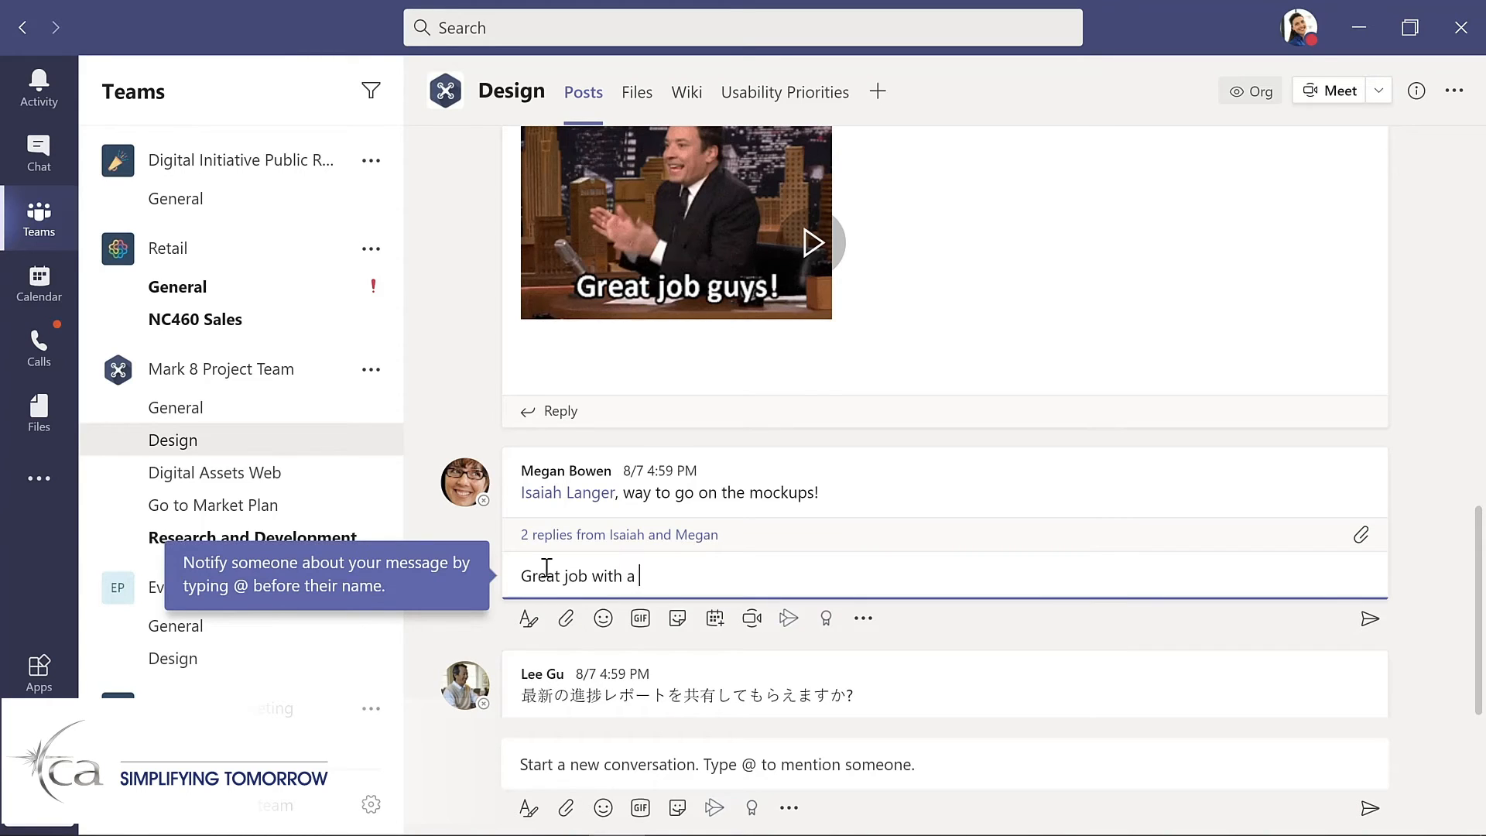
type("tight deadline!")
key("Return")
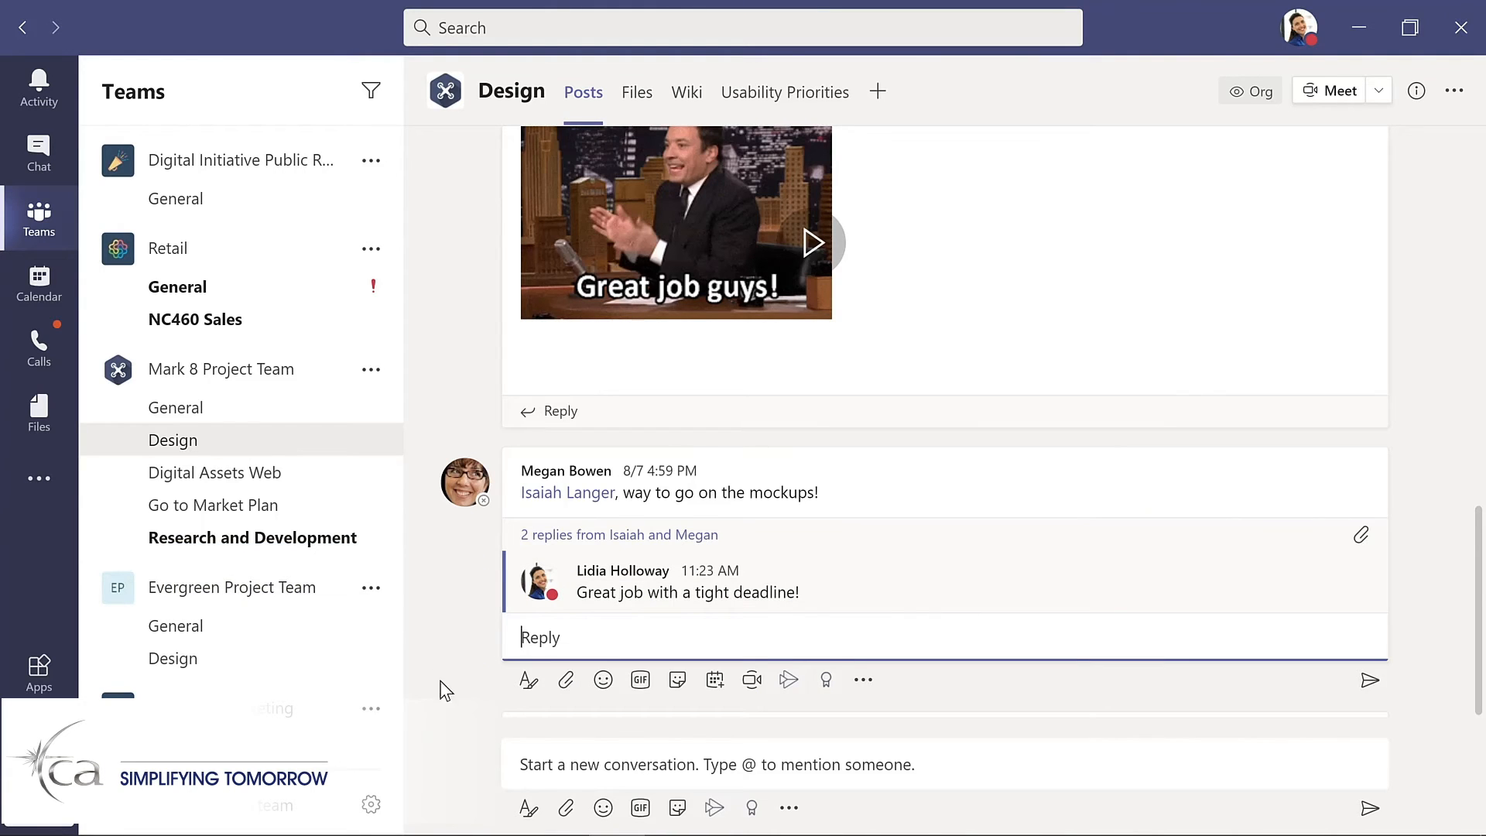
Start a new conversation in the Design channel and attach Contoso Marketing Principles-2021.pptx from the computer
left_click(535, 767)
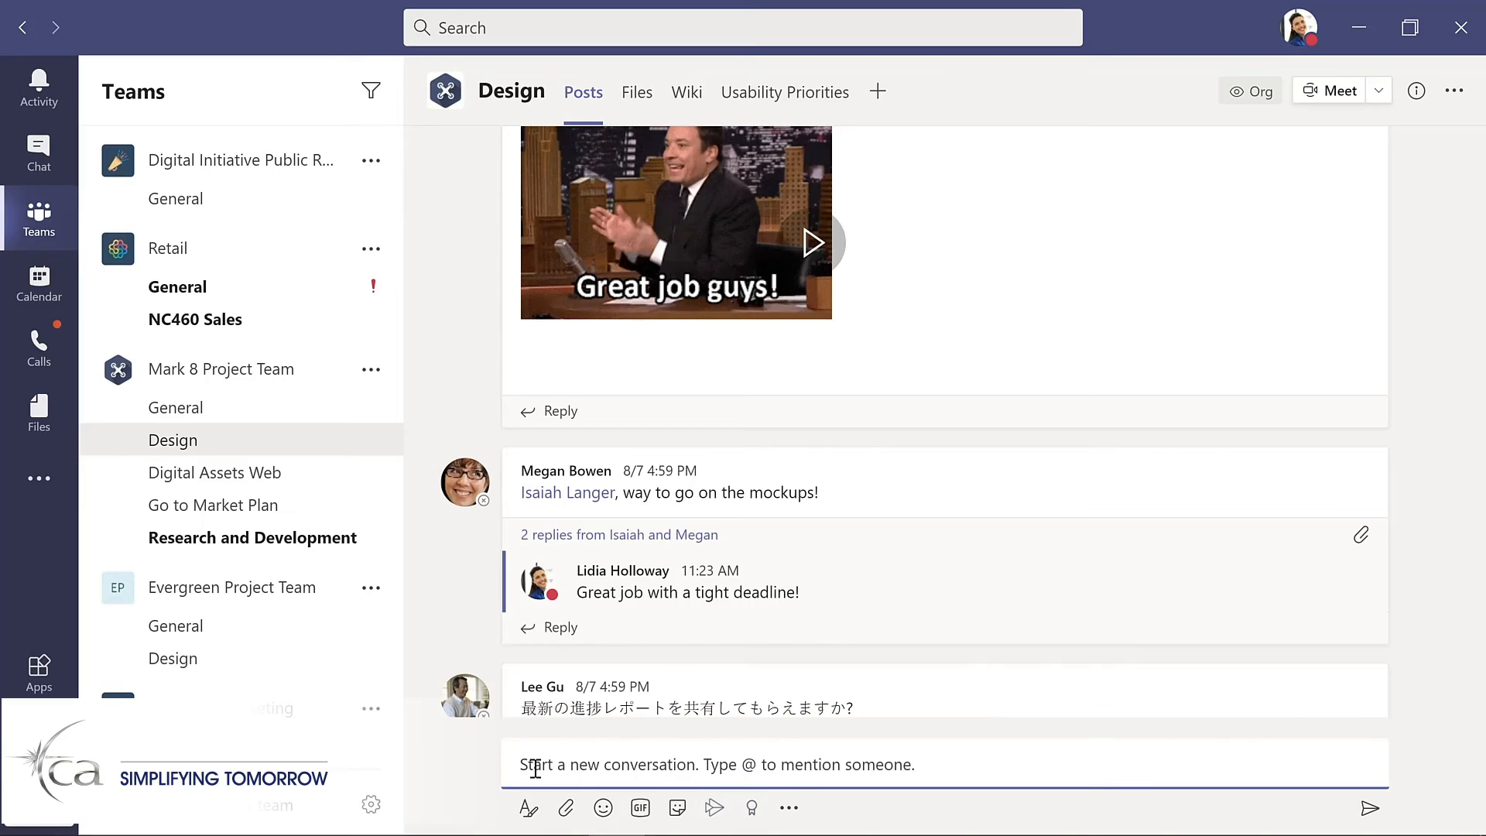
left_click(566, 809)
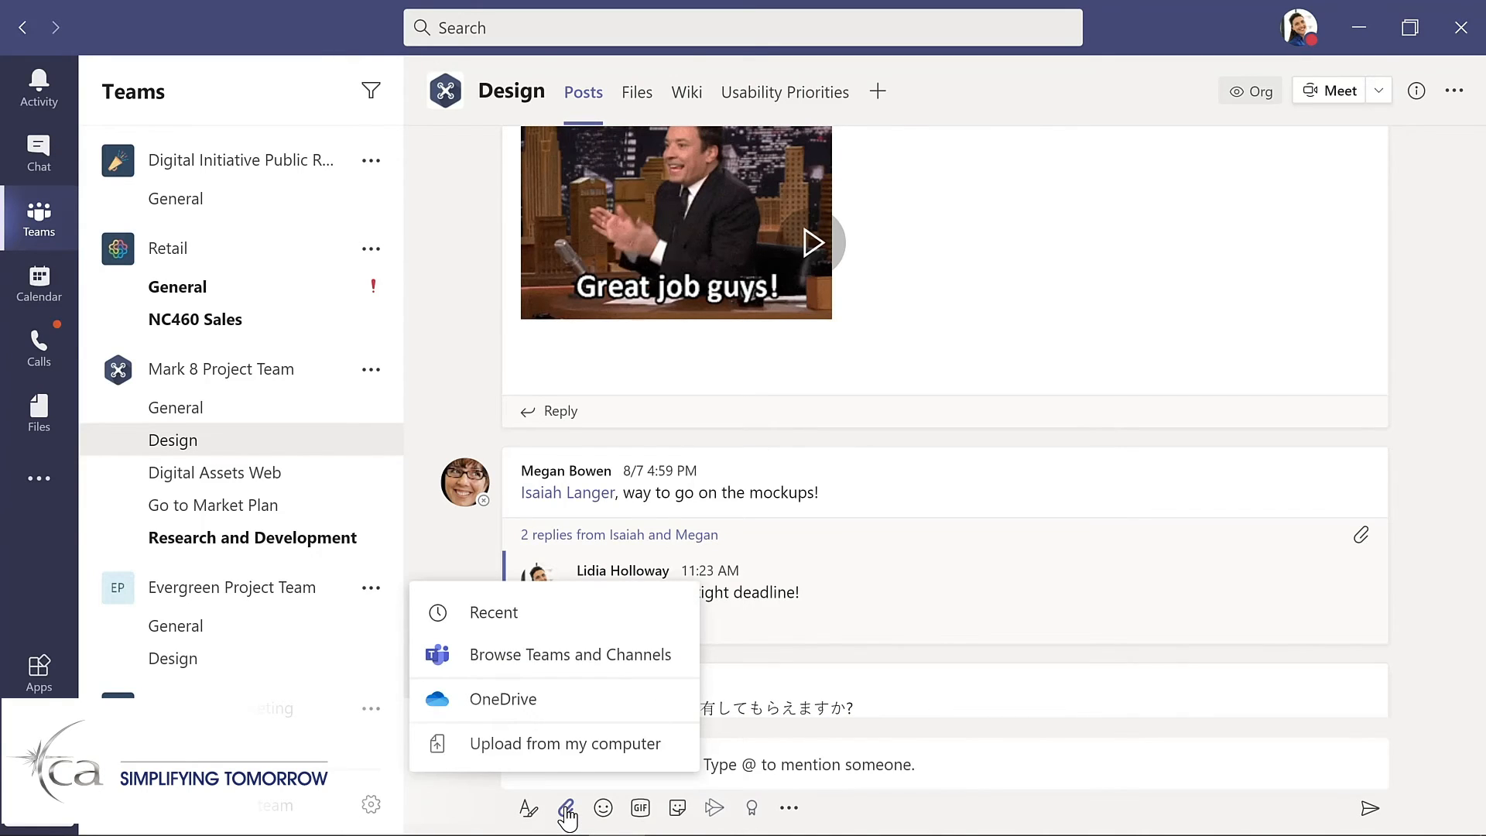
left_click(564, 744)
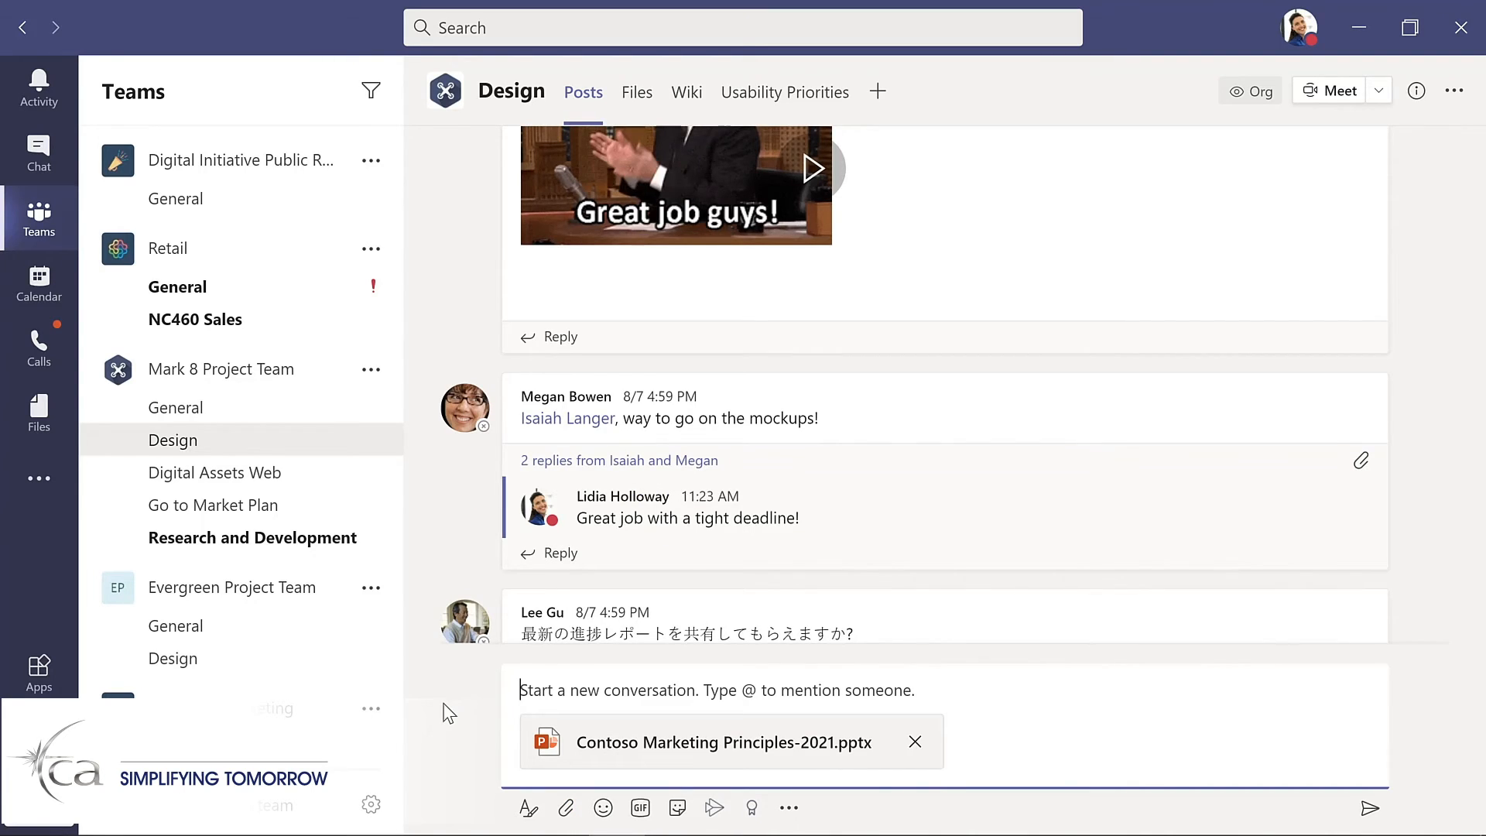
Mention the Design channel, add ", please review this presentation for our upcoming meeting." and send the message
type("@")
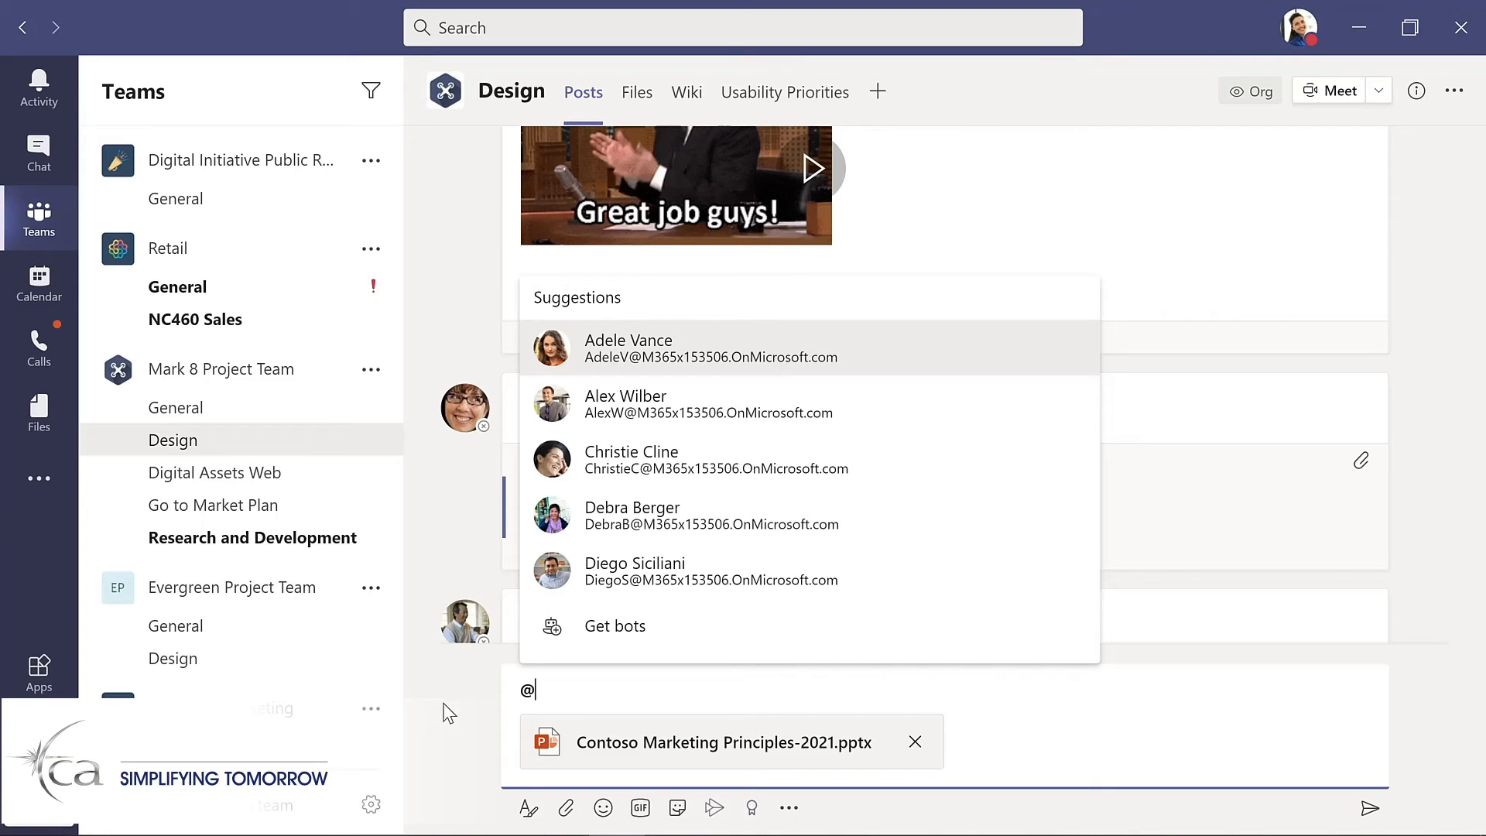
type("chann")
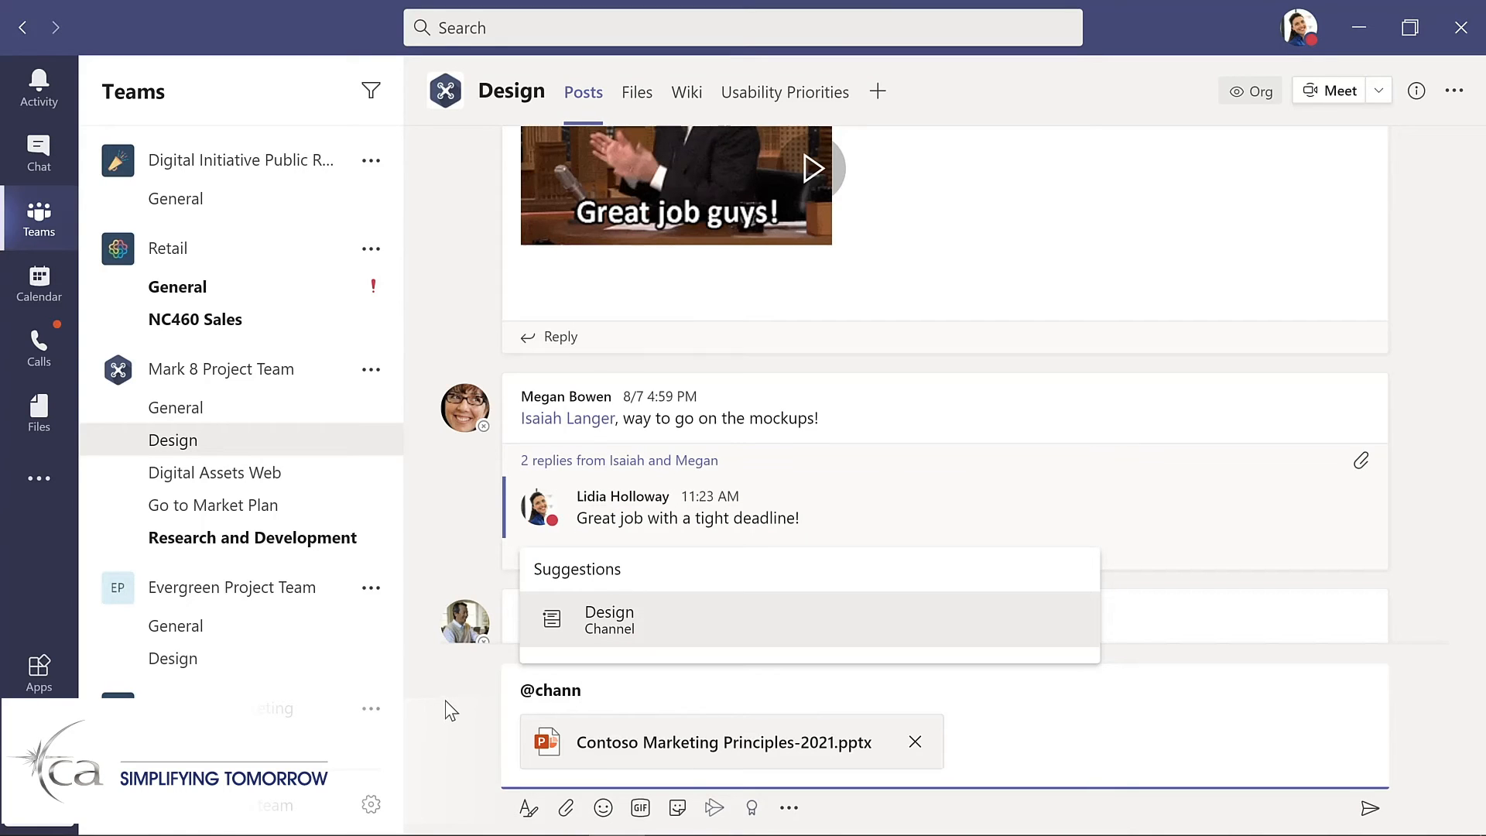
left_click(628, 626)
type(", please review this presentation for our upcoming meeting.")
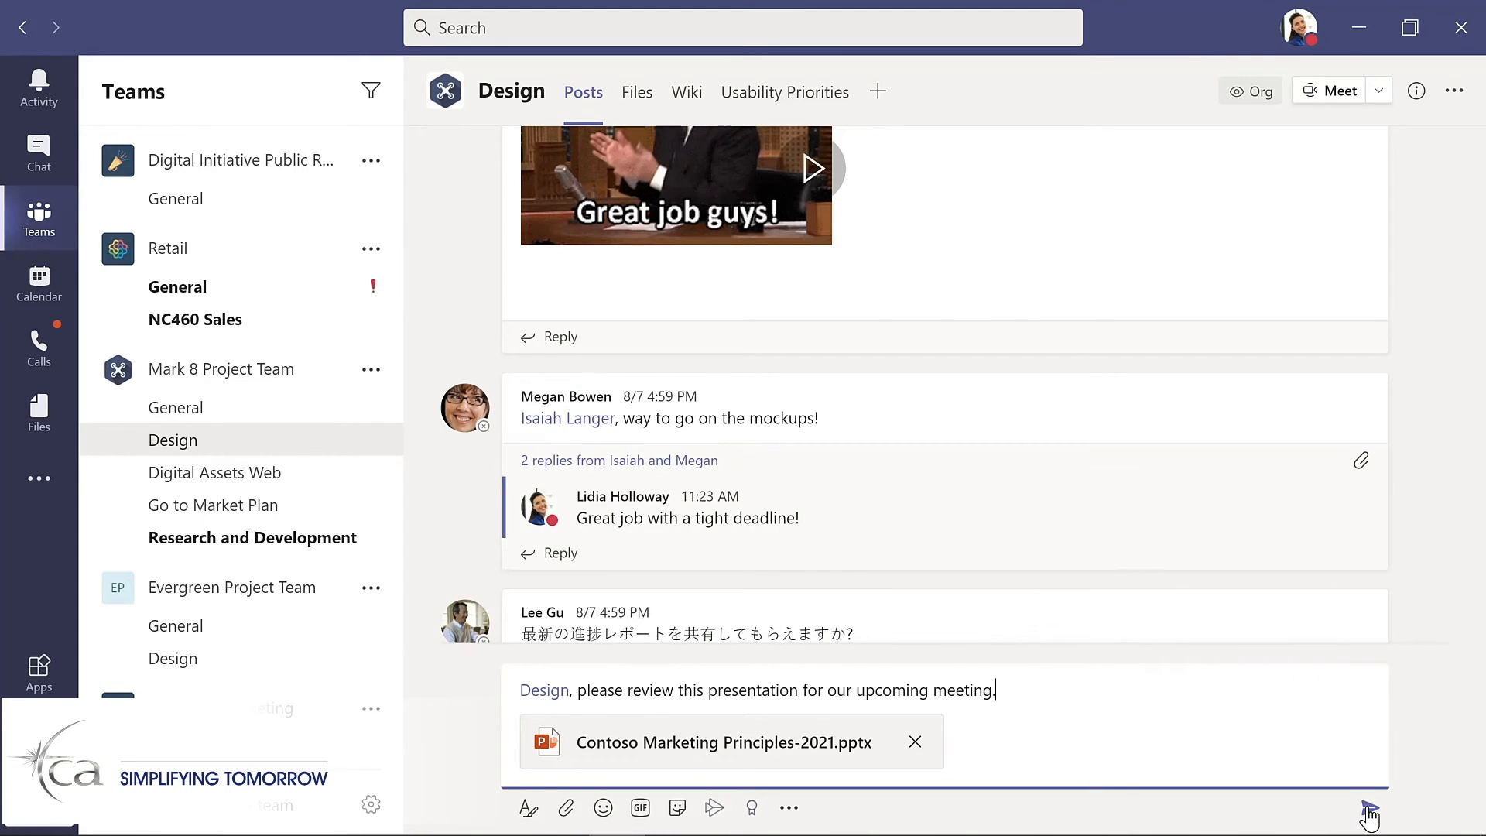
left_click(1369, 809)
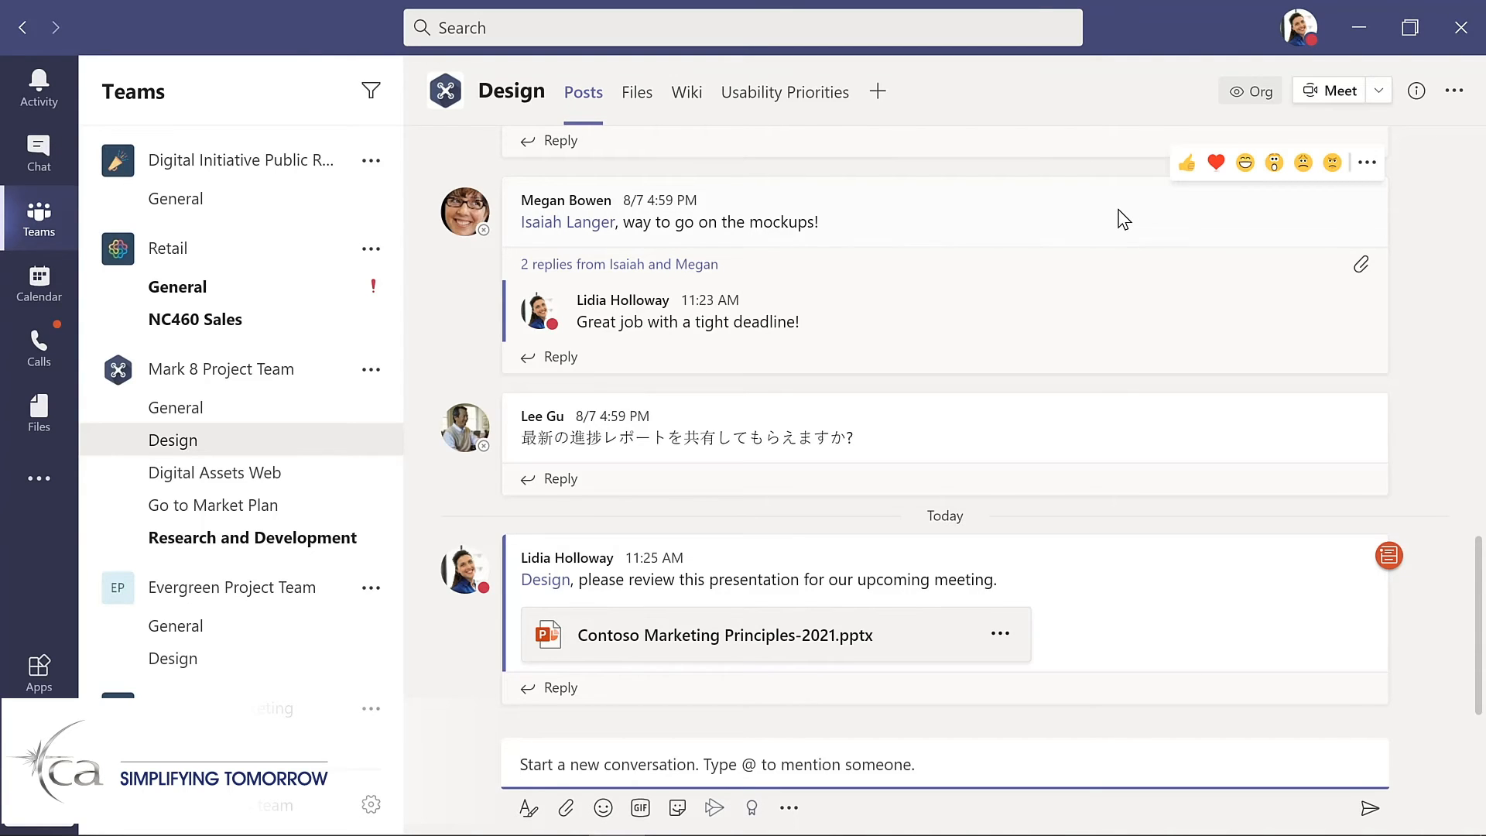
Add a heart reaction to the message about the mockups and view its additional message options
left_click(1214, 163)
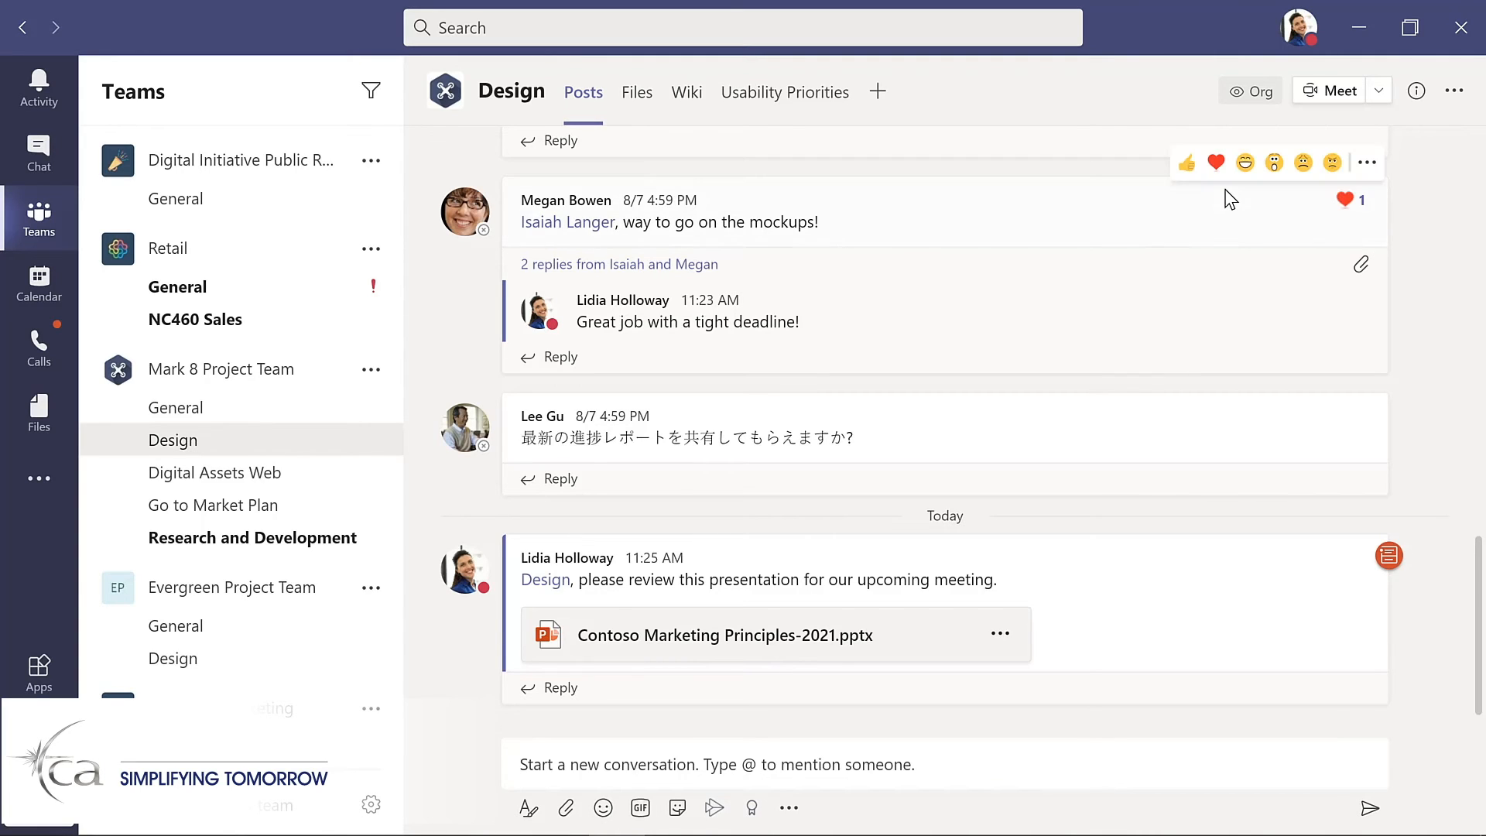
left_click(1366, 164)
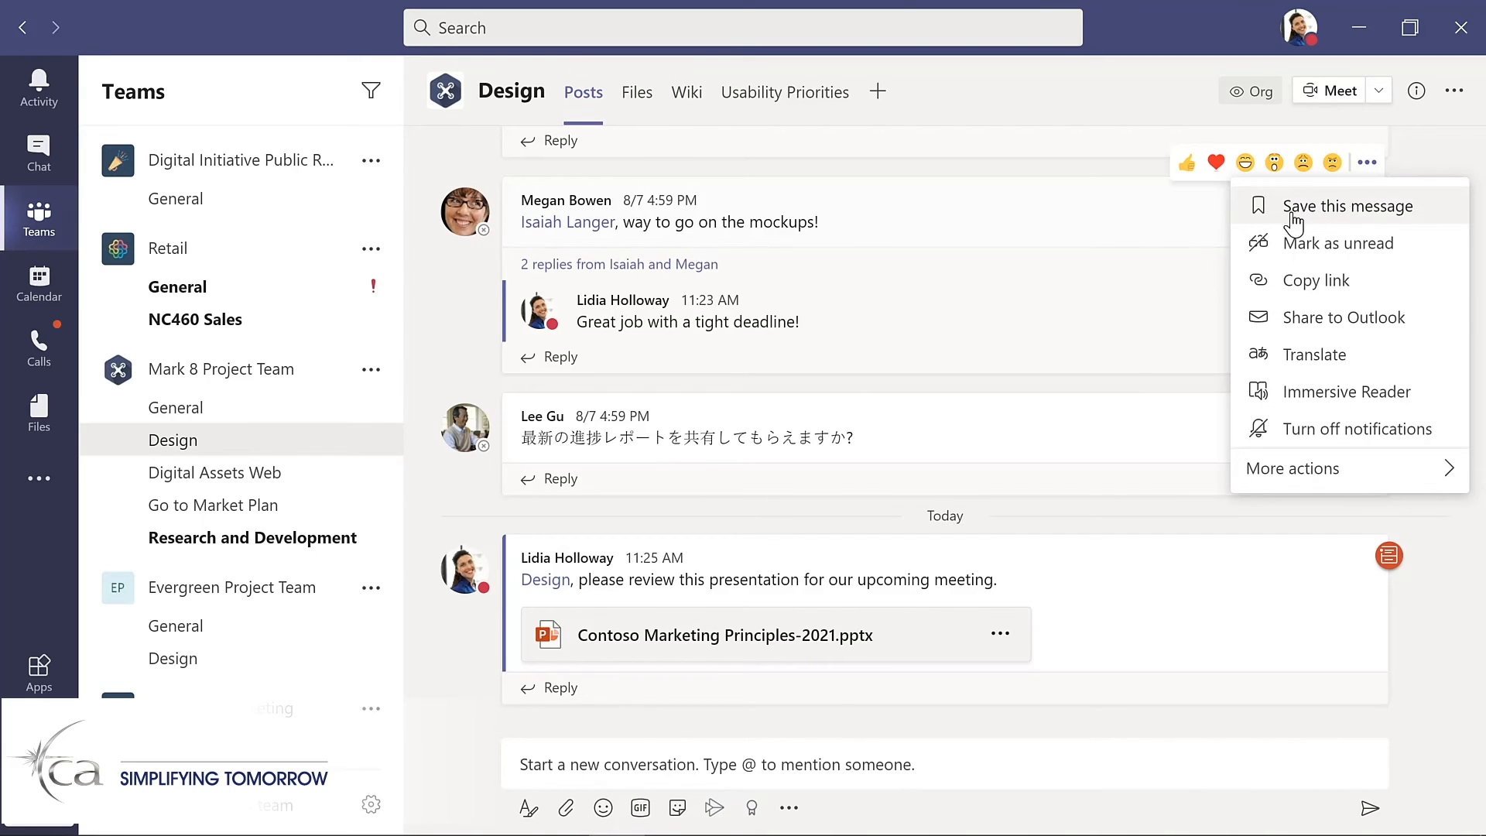
left_click(1138, 222)
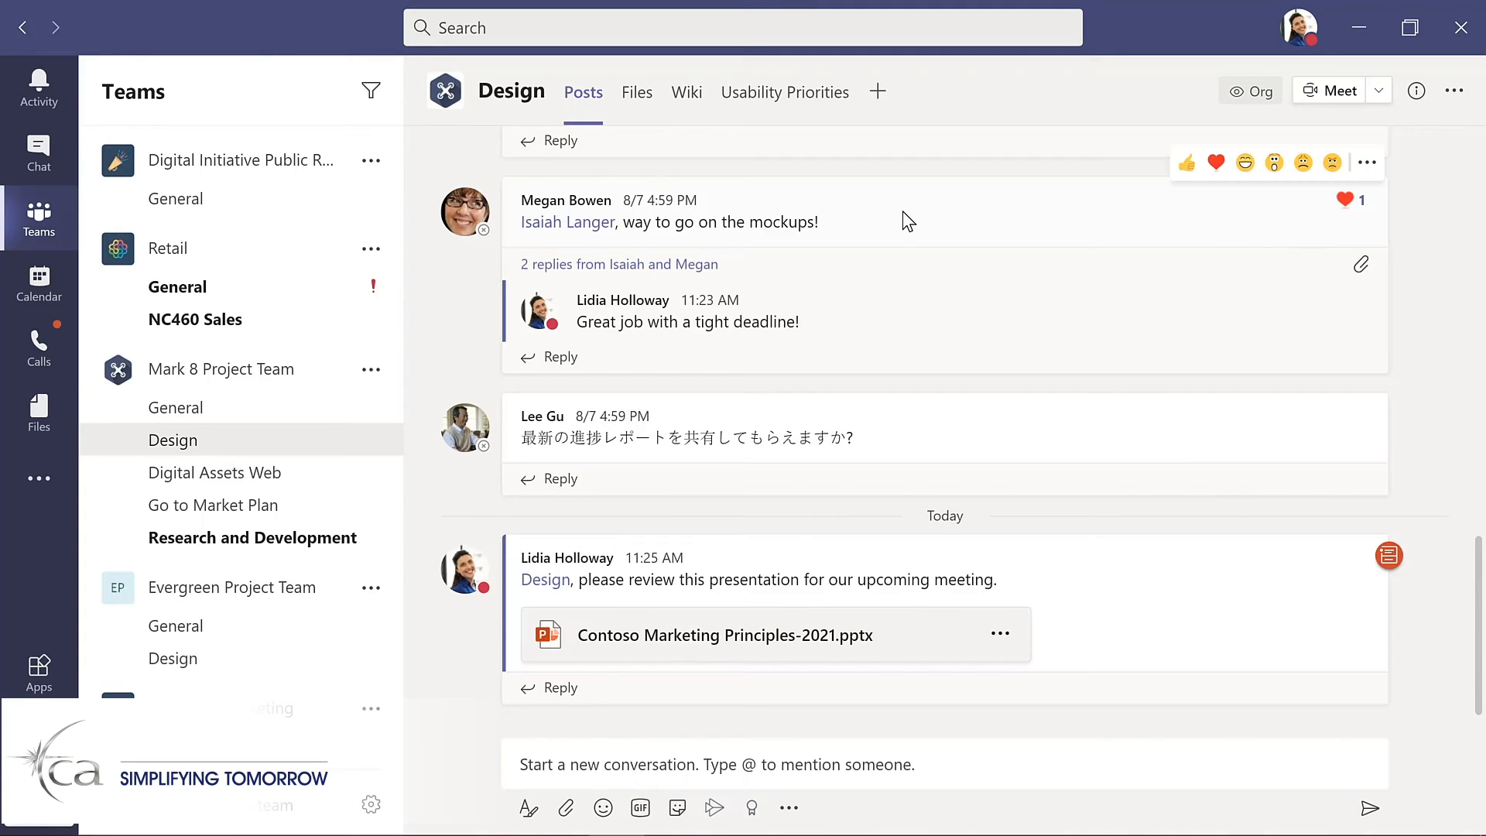
Start a new private chat with the IT admin and send "What's the update on the new laptops for my project team?"
left_click(39, 155)
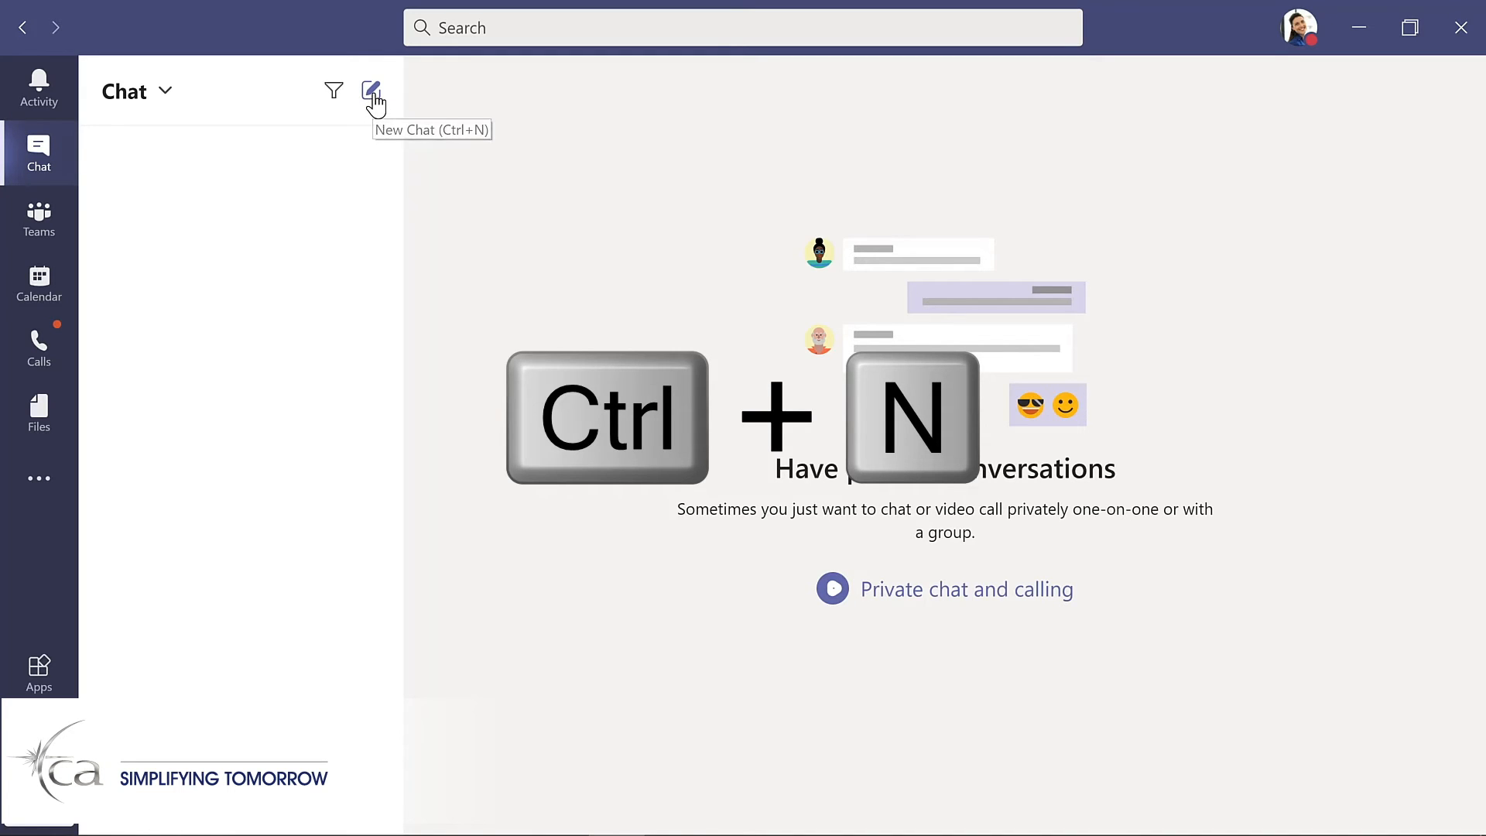
key("ctrl+n")
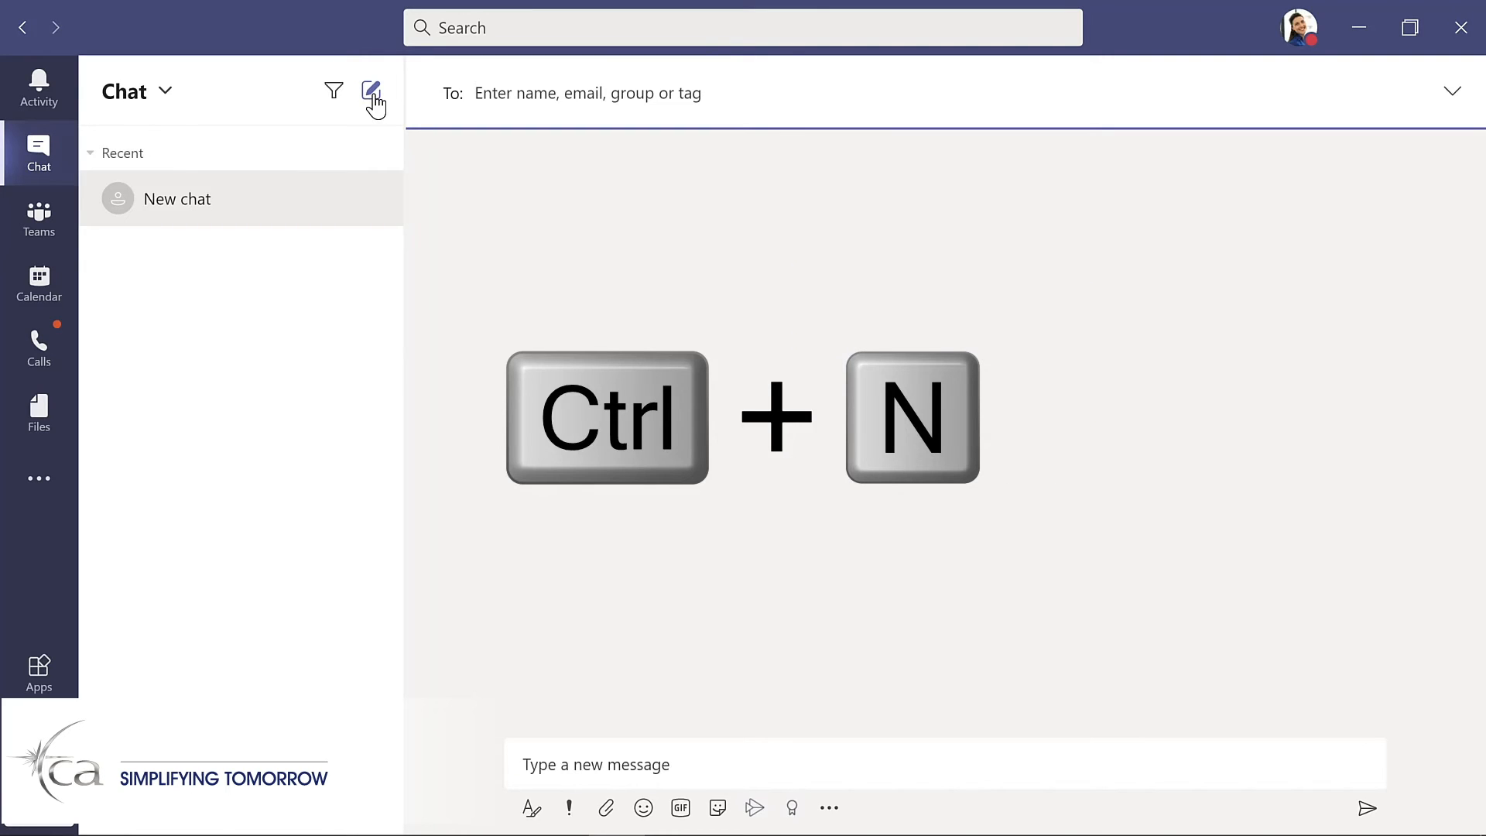
type("all")
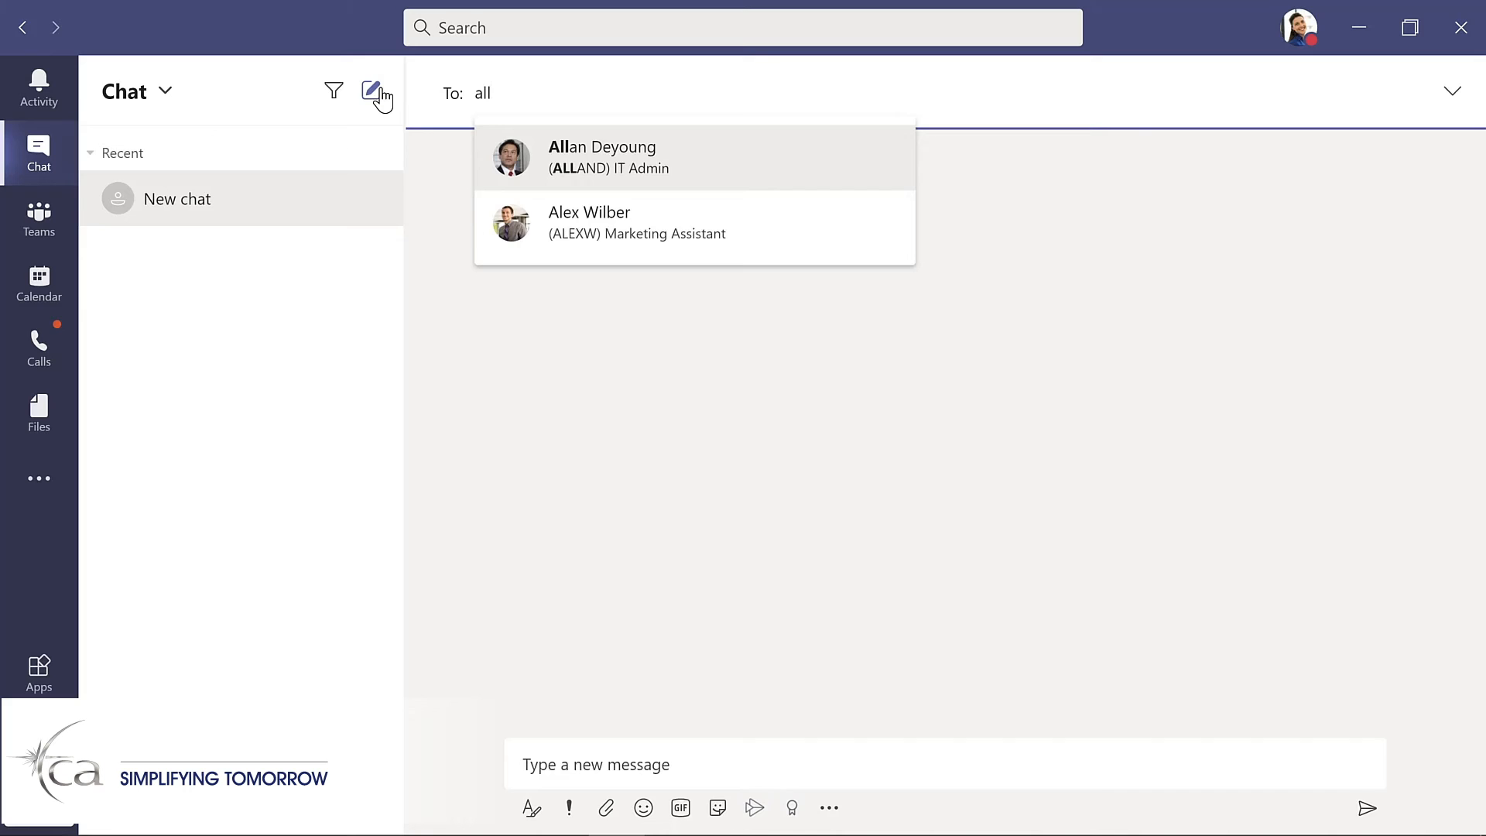
key("Return")
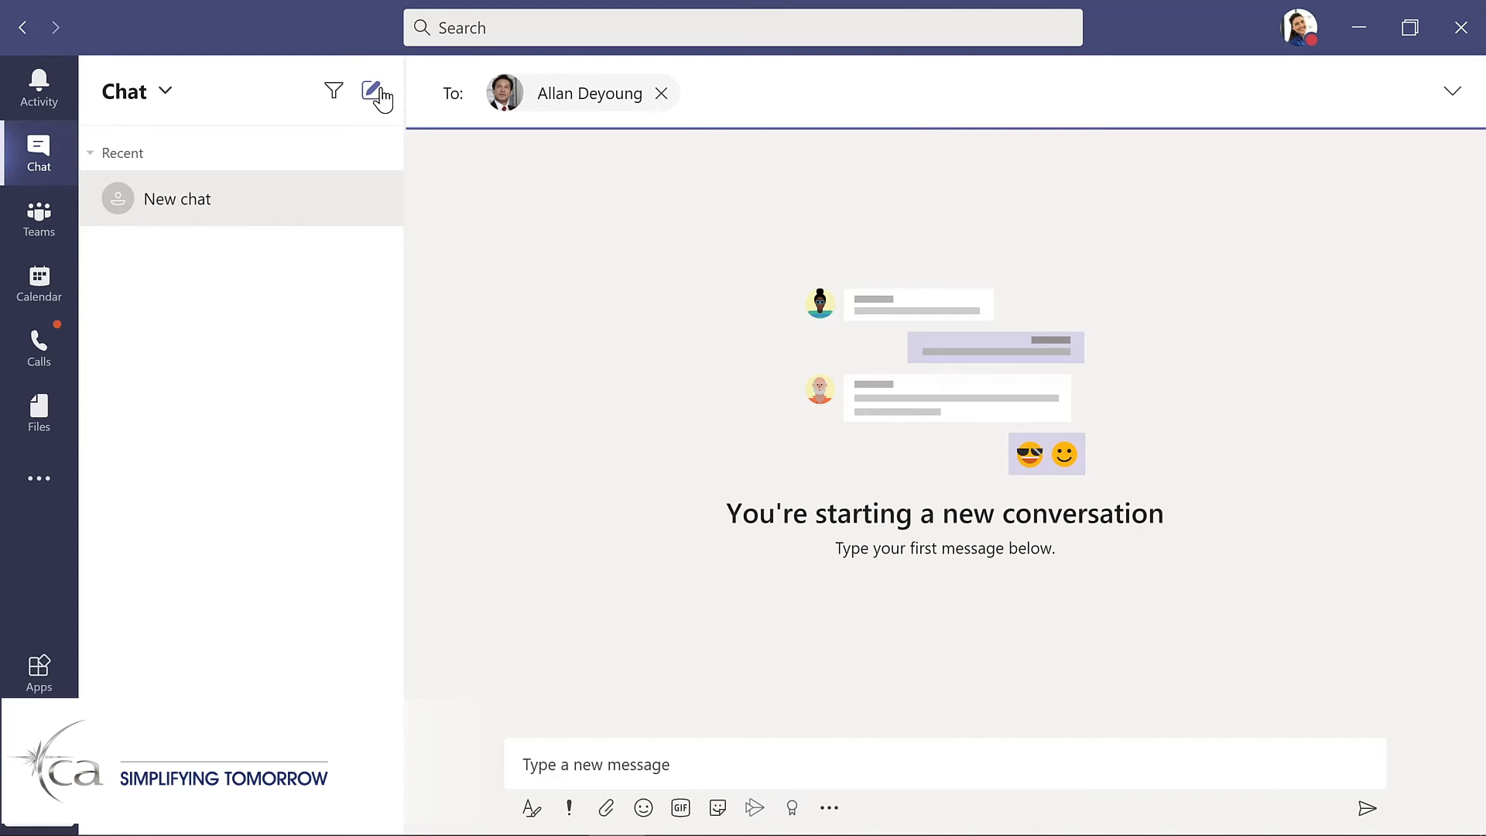
left_click(592, 744)
type("What's the update on the new laptops for my project team?")
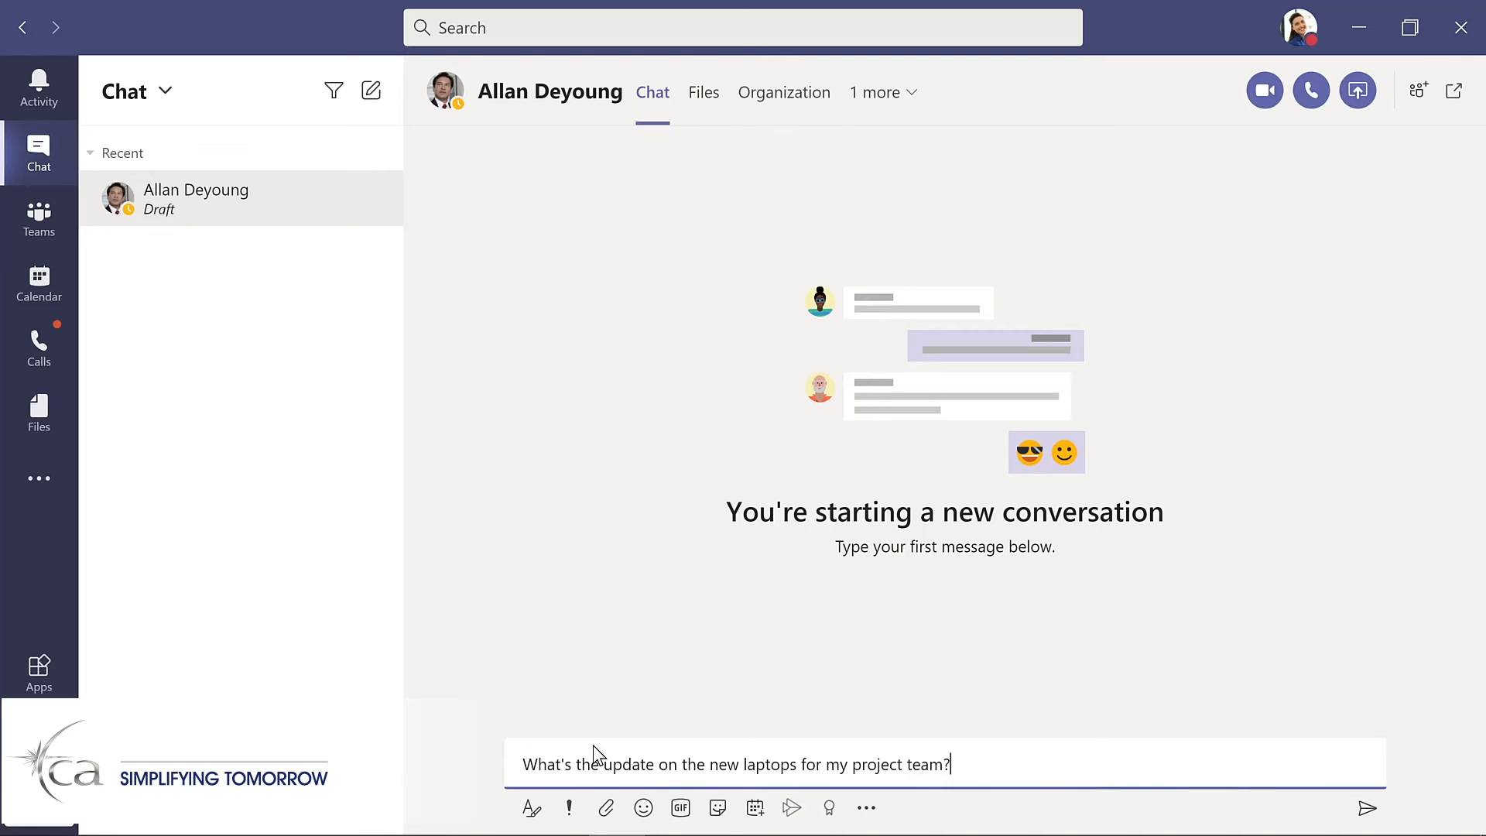
key("Return")
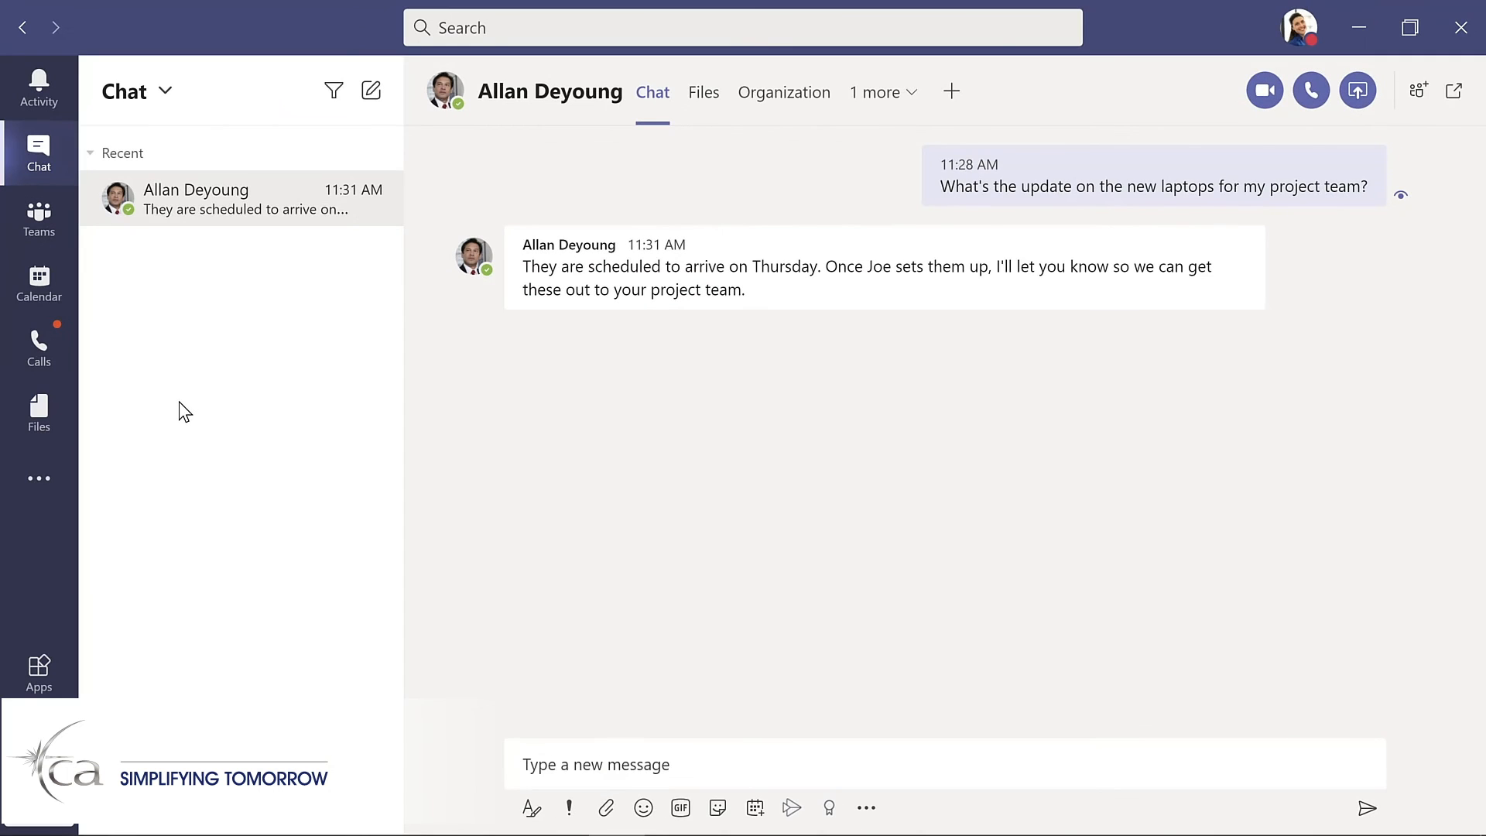
Reply in the chat with a "yay" GIF of cheering people in a doorway and the text "Thanks so much!"
left_click(683, 809)
type("yay")
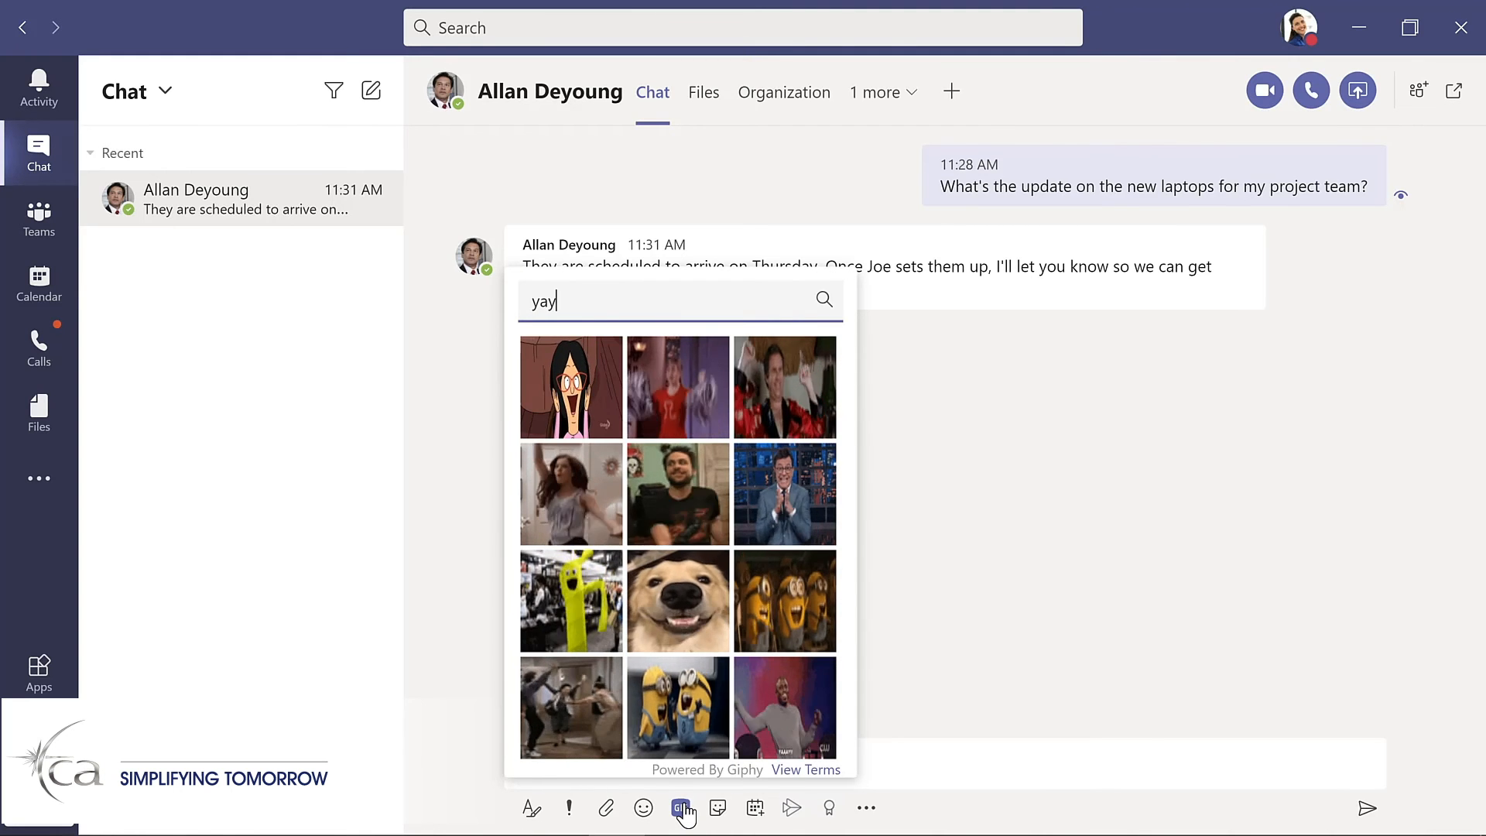
left_click(566, 705)
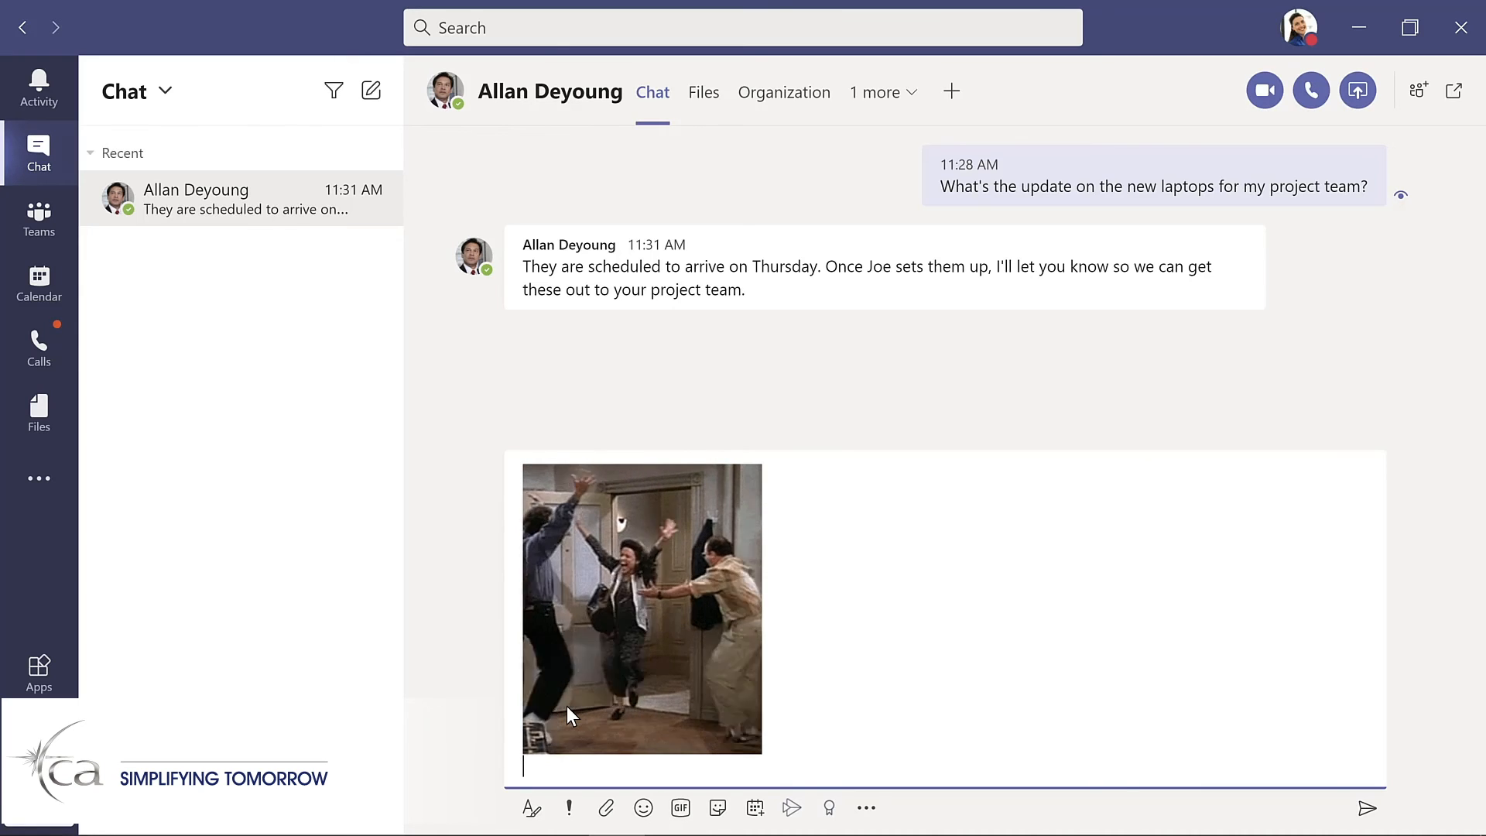
type("Thanks")
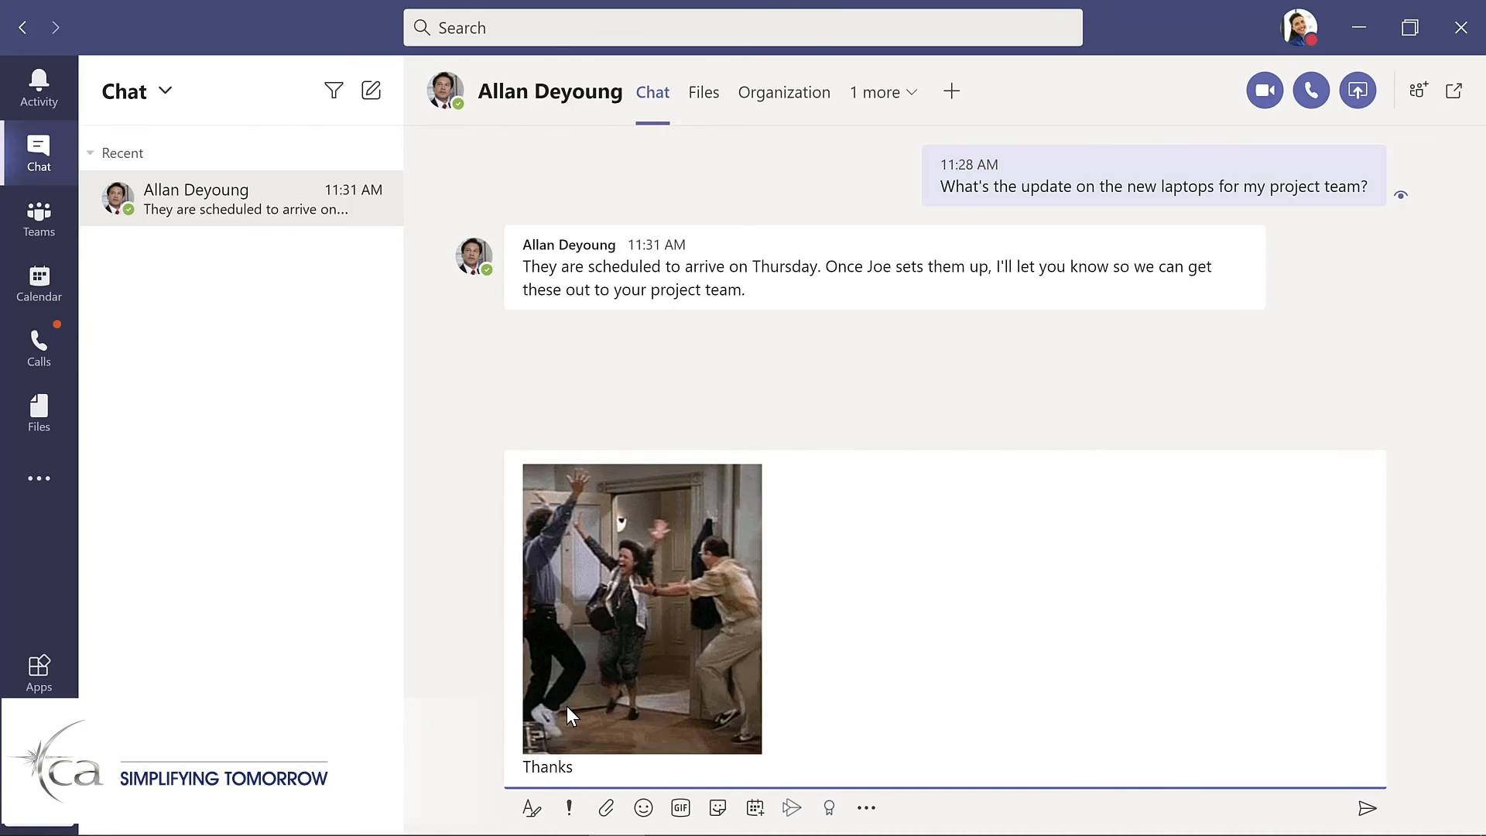
type(" so muc")
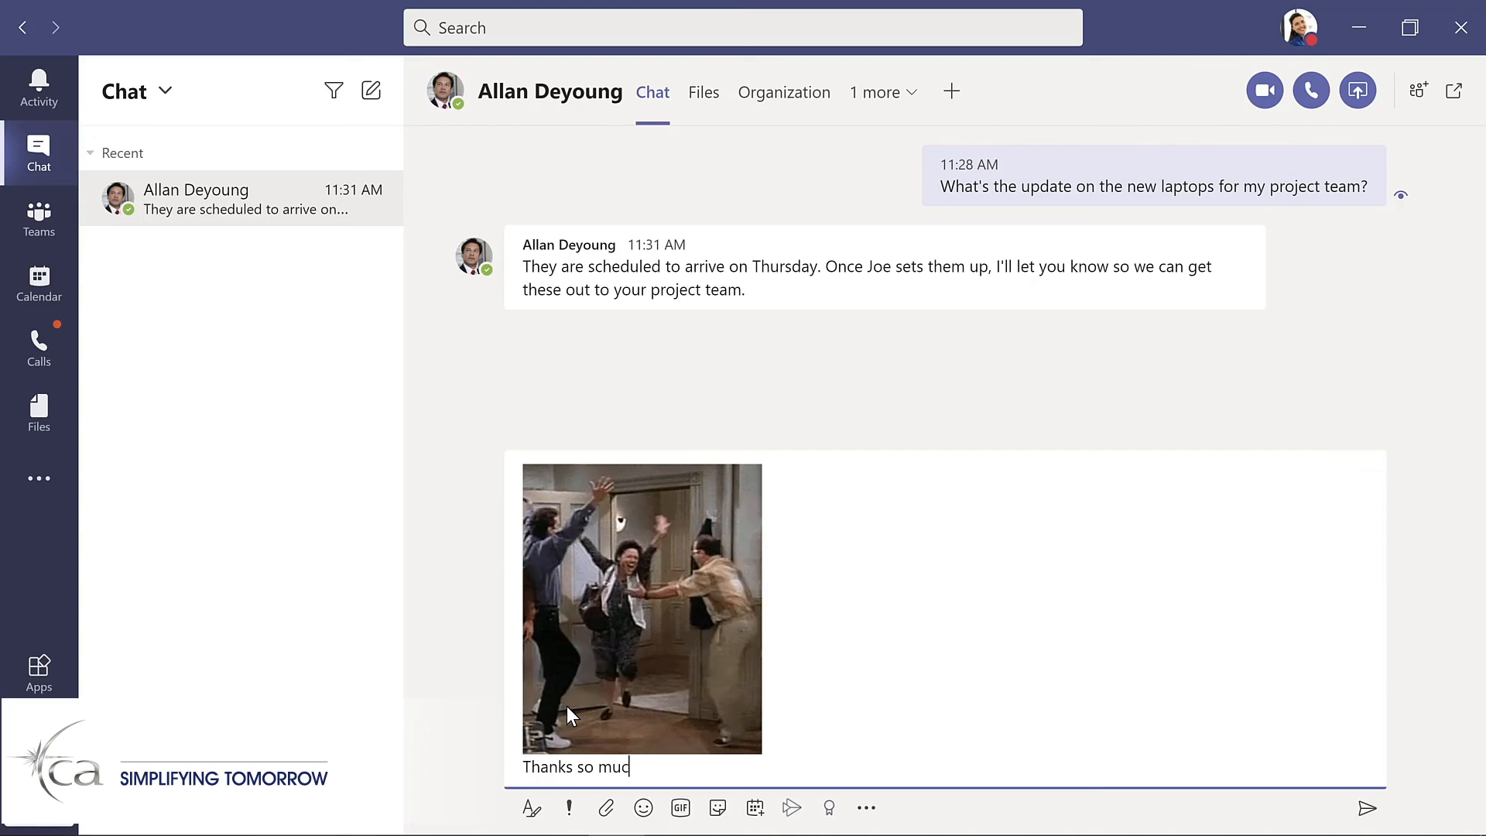
type("h!")
key("Return")
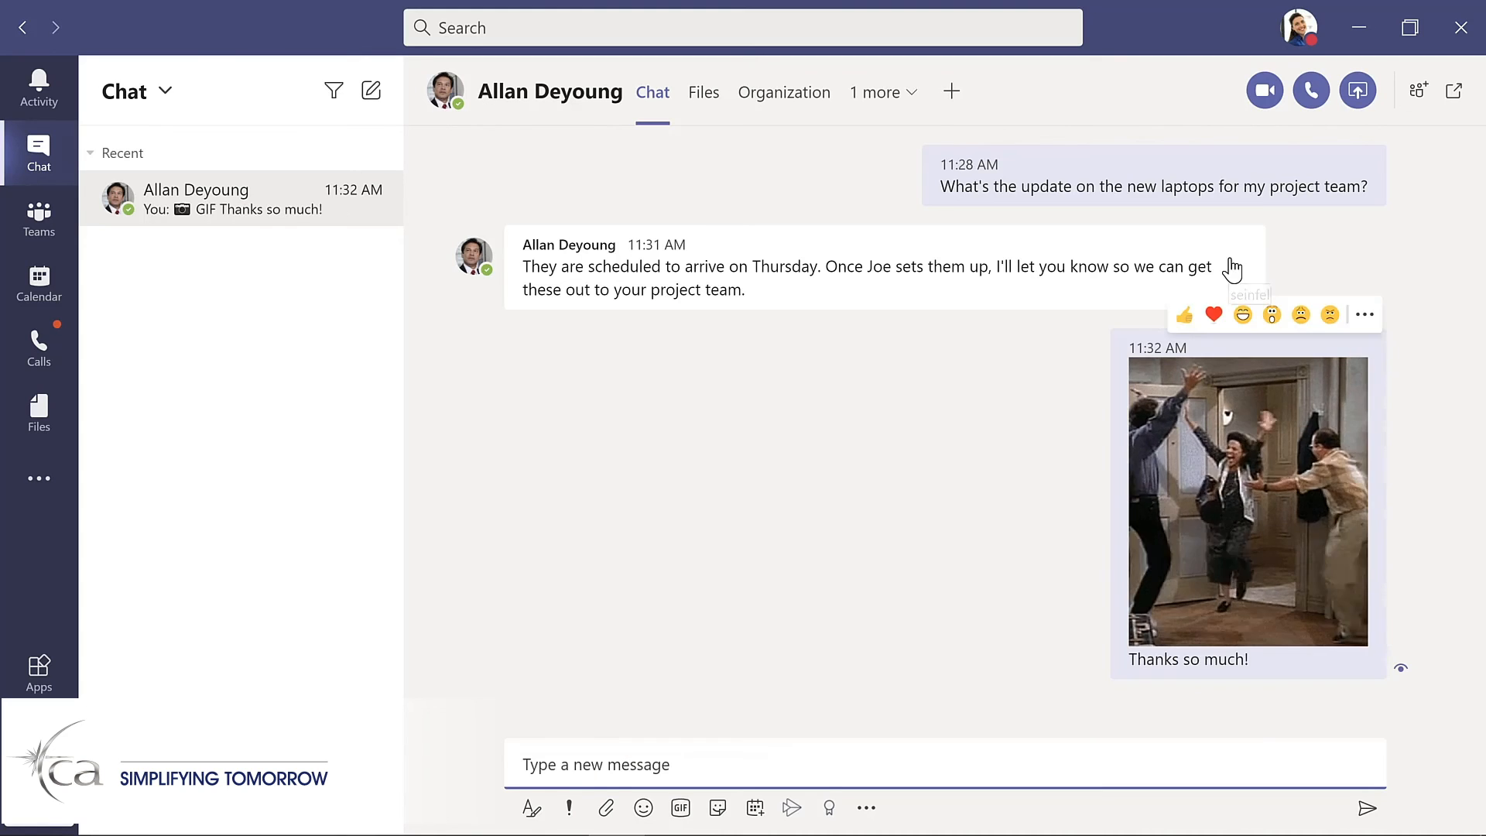
Add a laugh reaction to the IT admin's message about the laptops and pin the chat
mouse_move(1219, 266)
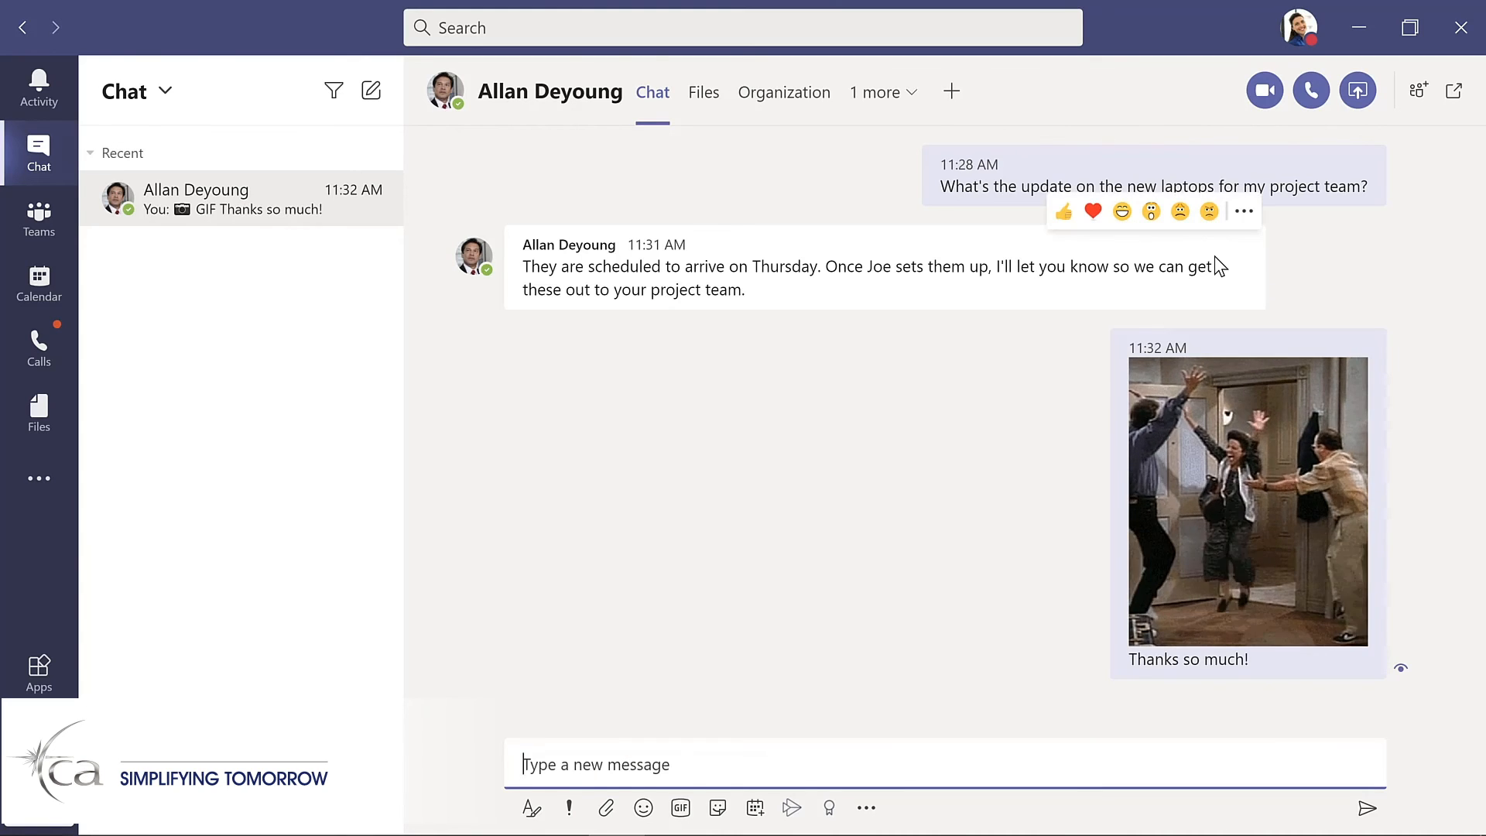
left_click(1121, 213)
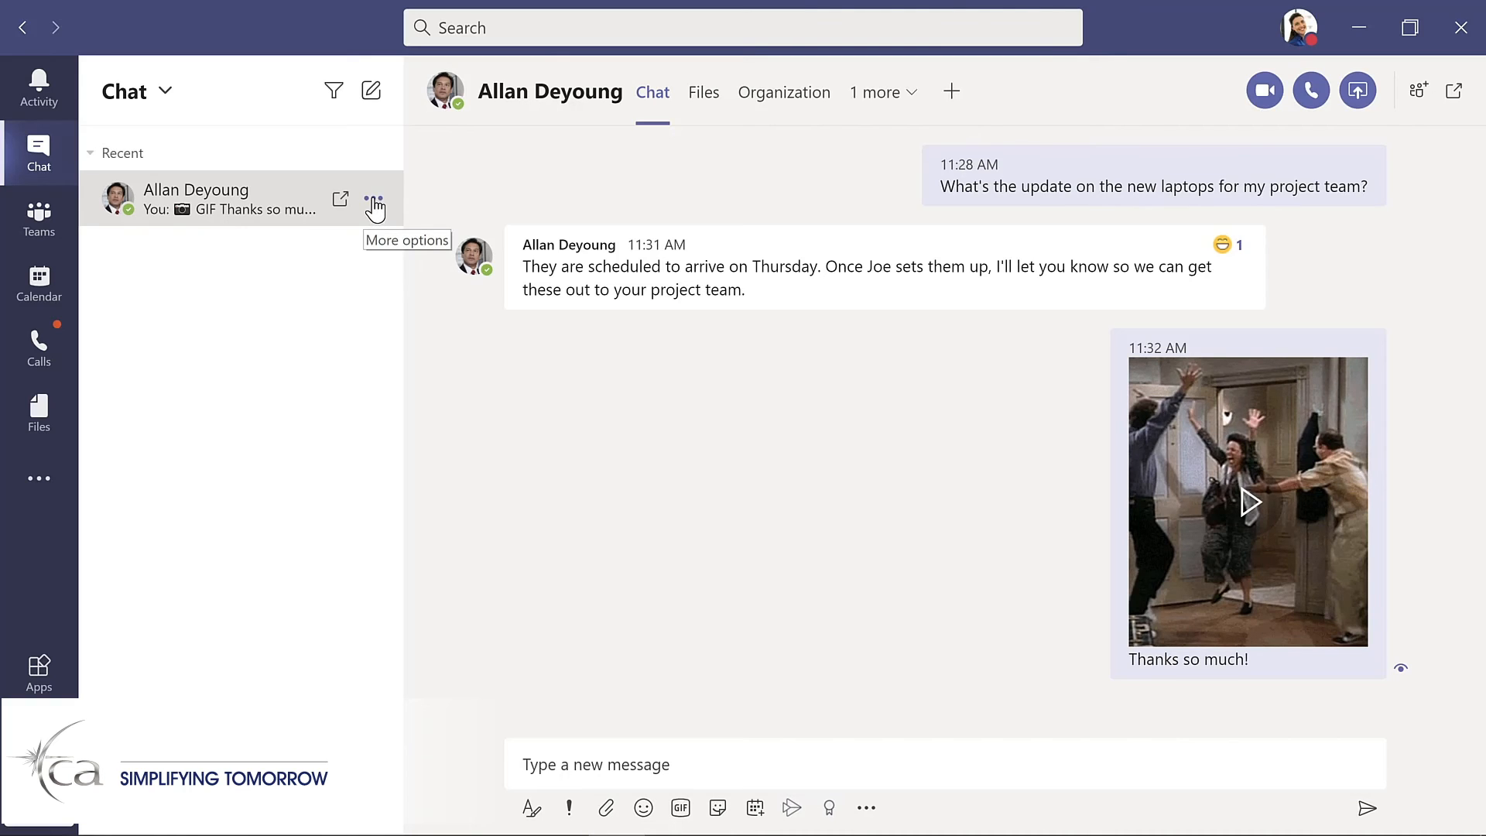
left_click(373, 204)
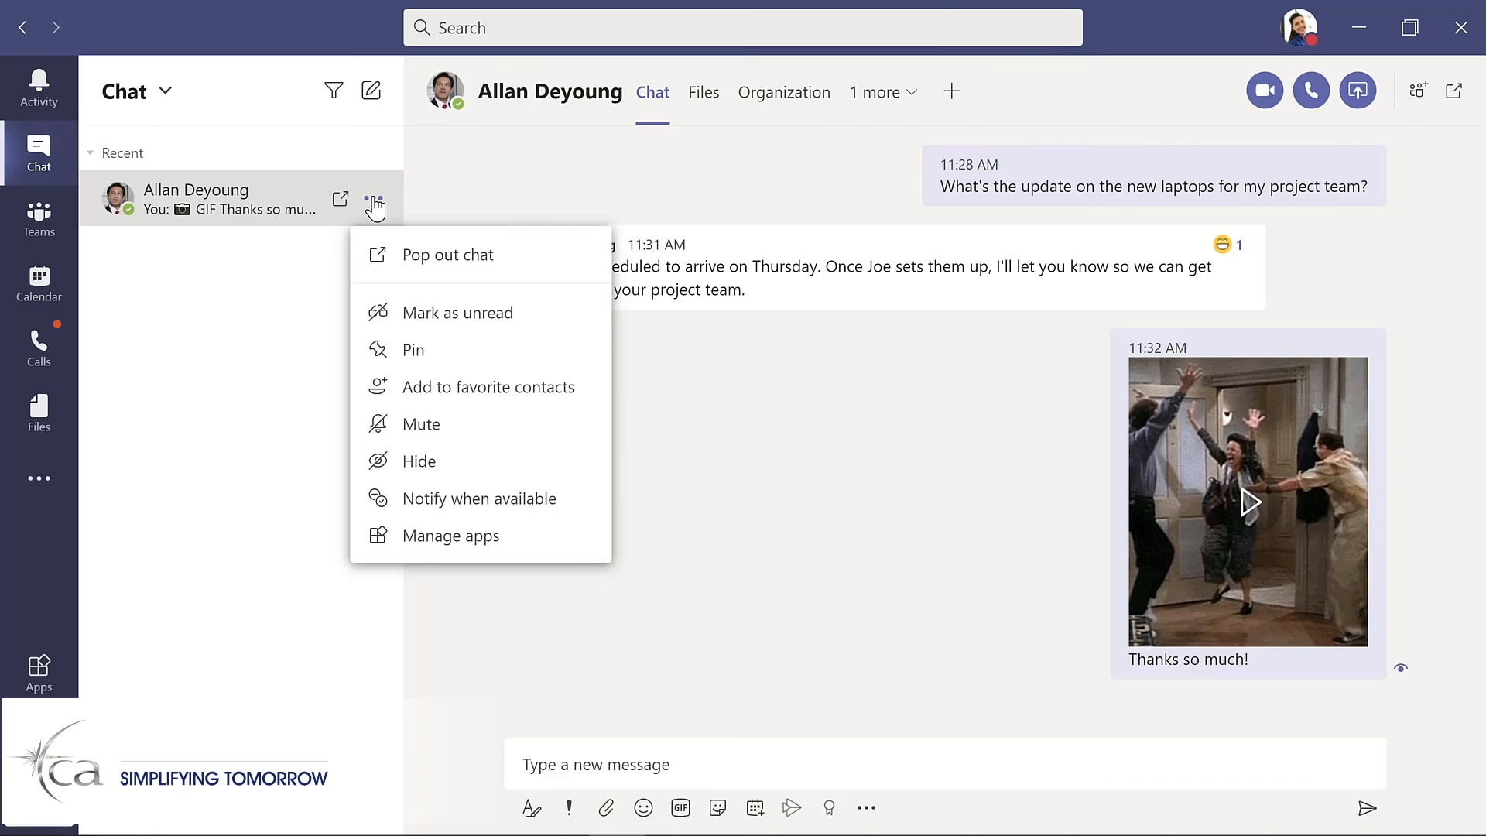
left_click(406, 353)
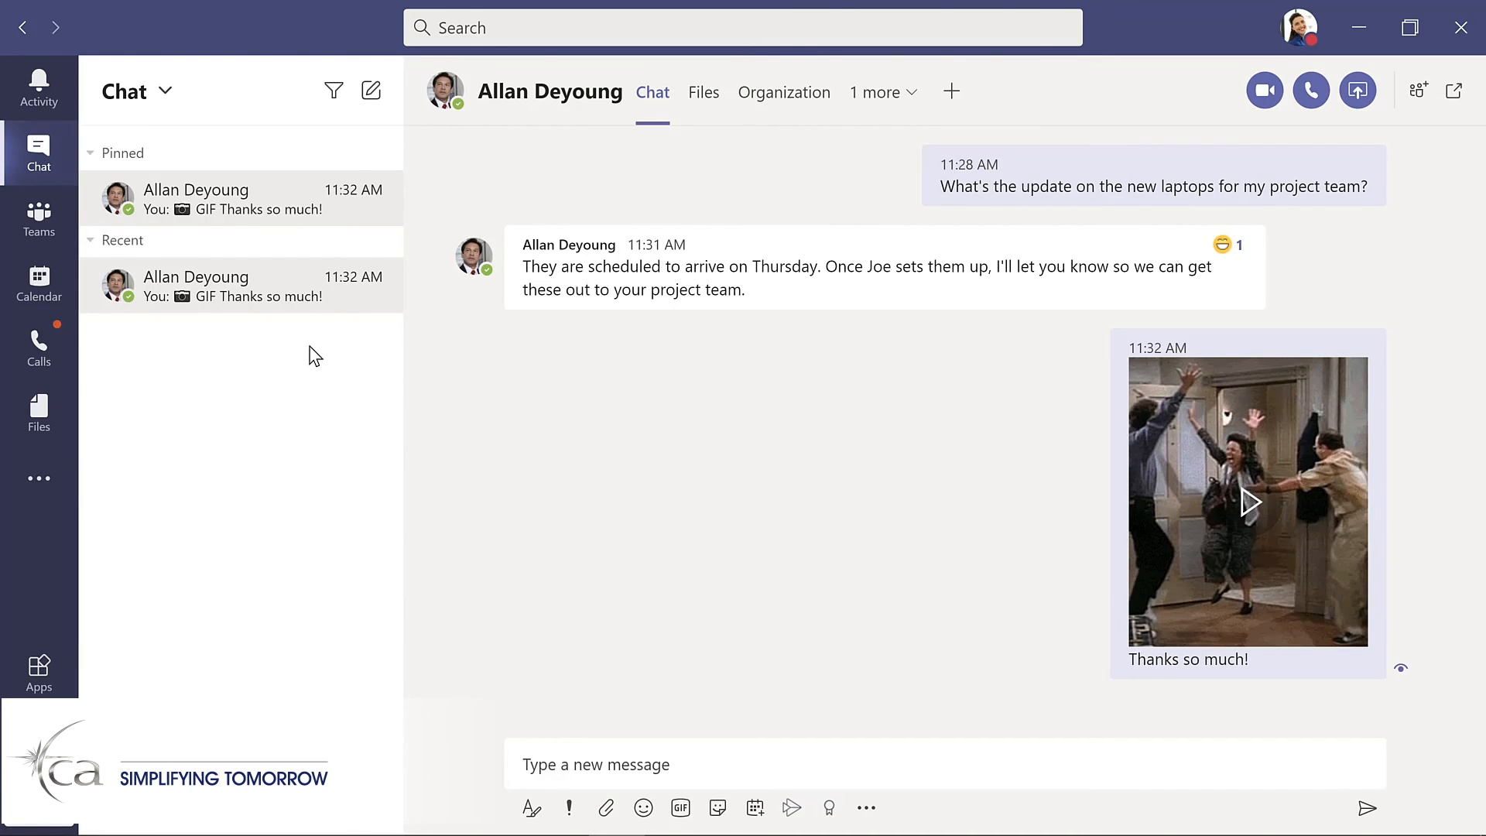
Open the calendar, view the full week and return to the work week view
left_click(51, 284)
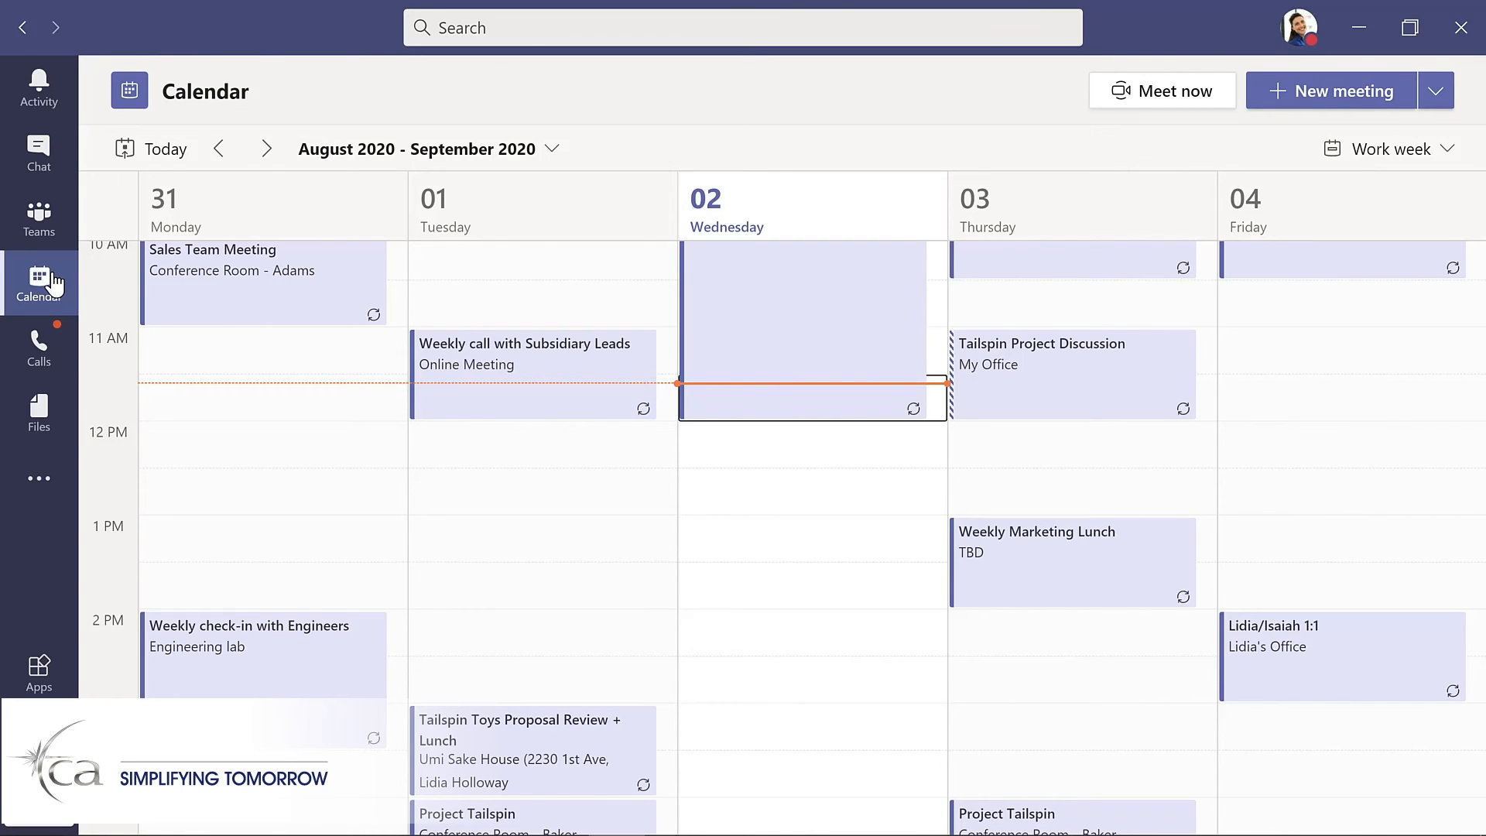
left_click(1442, 153)
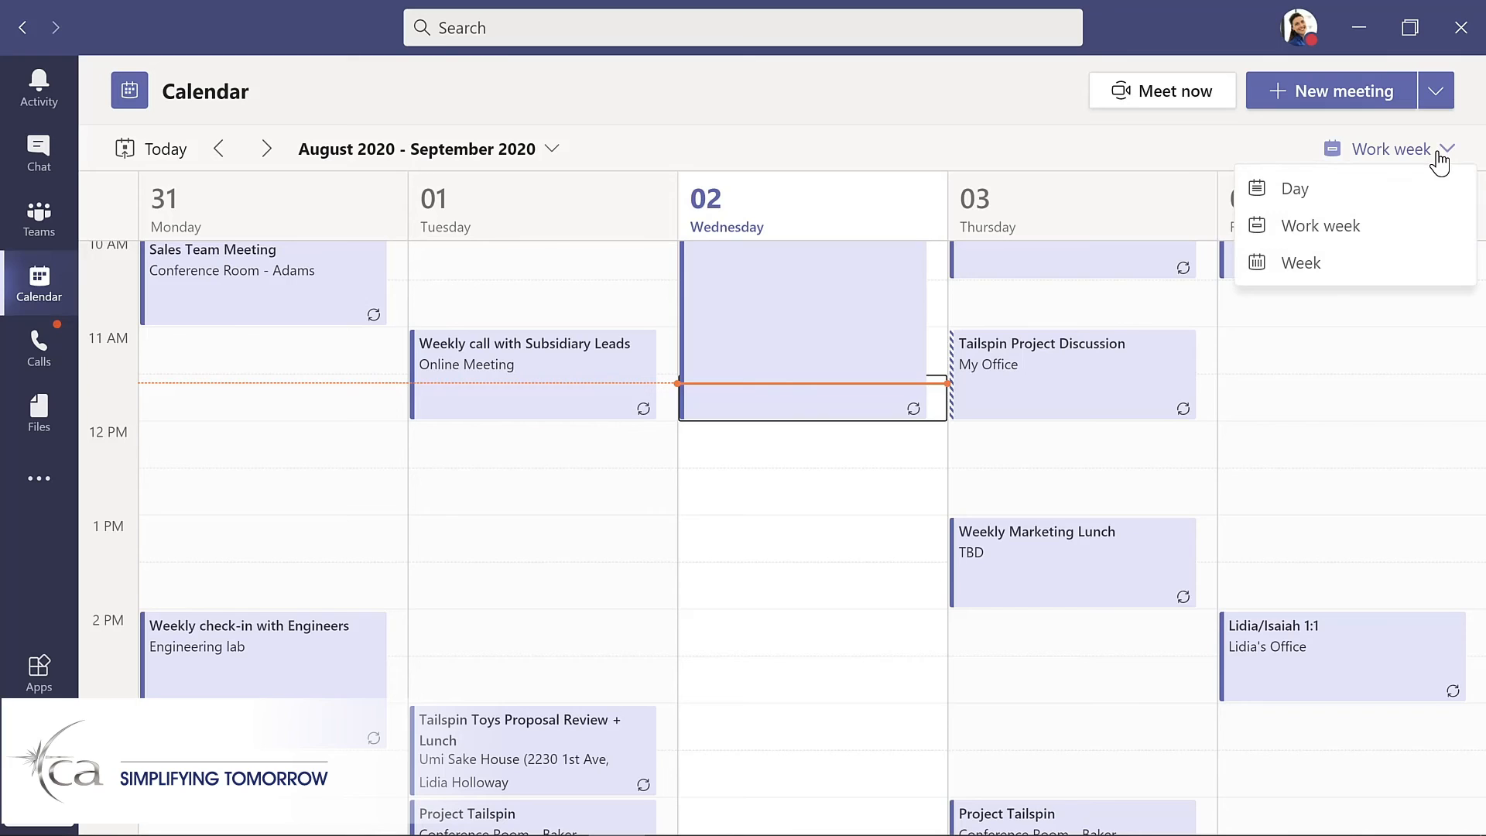
left_click(1332, 265)
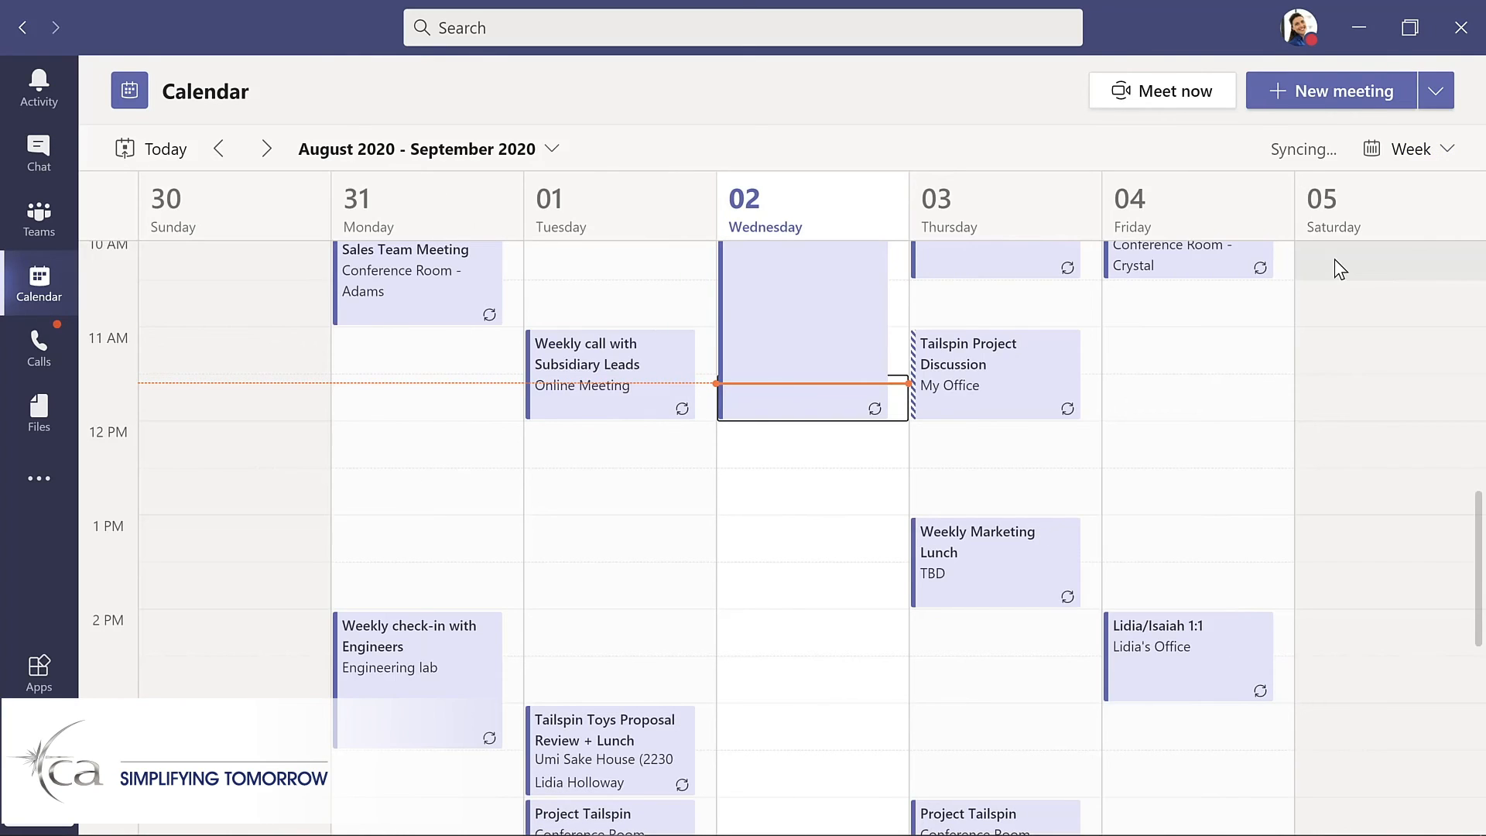
left_click(1439, 155)
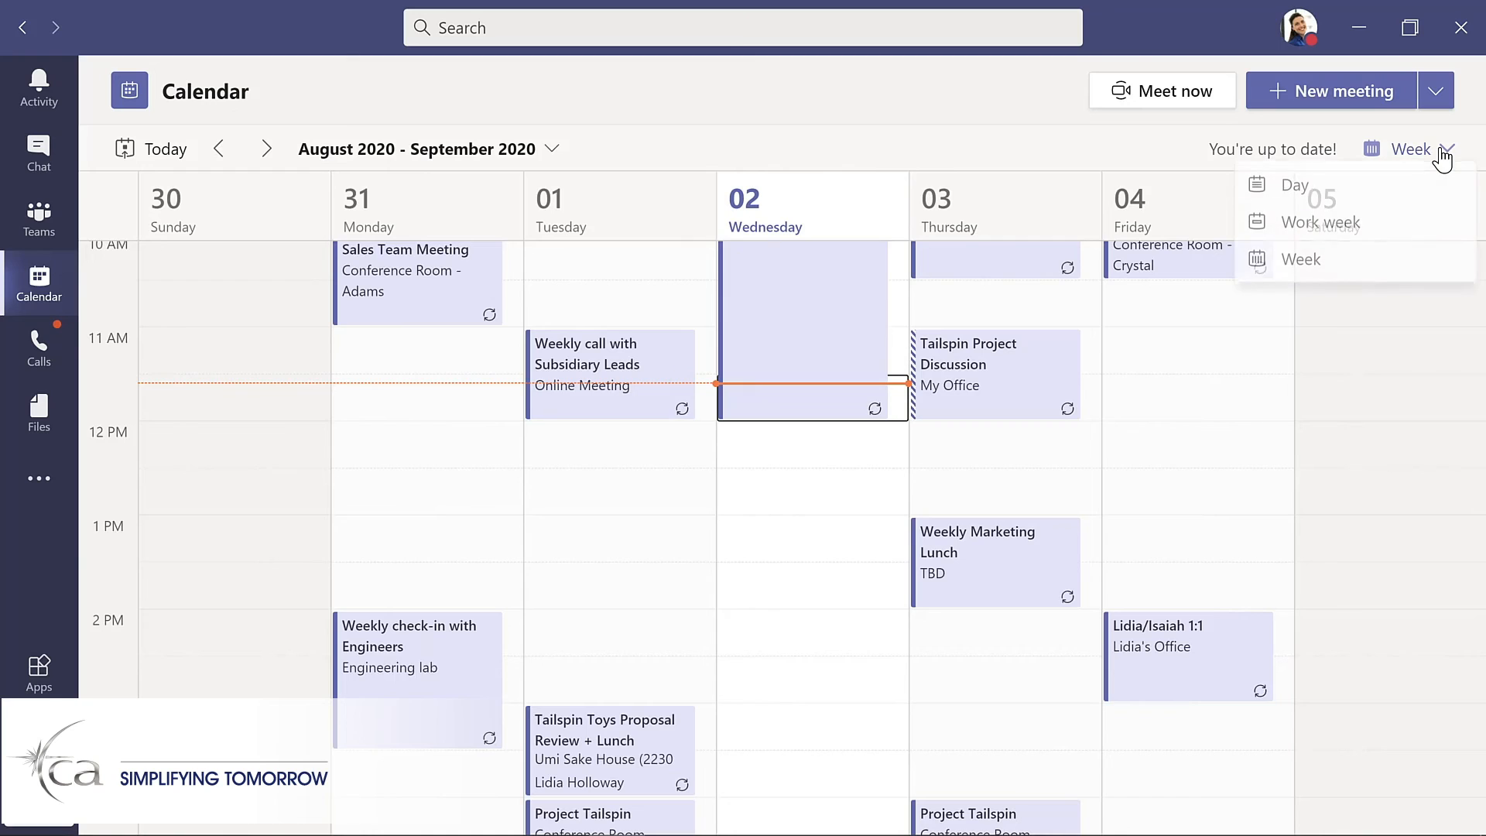
left_click(1371, 229)
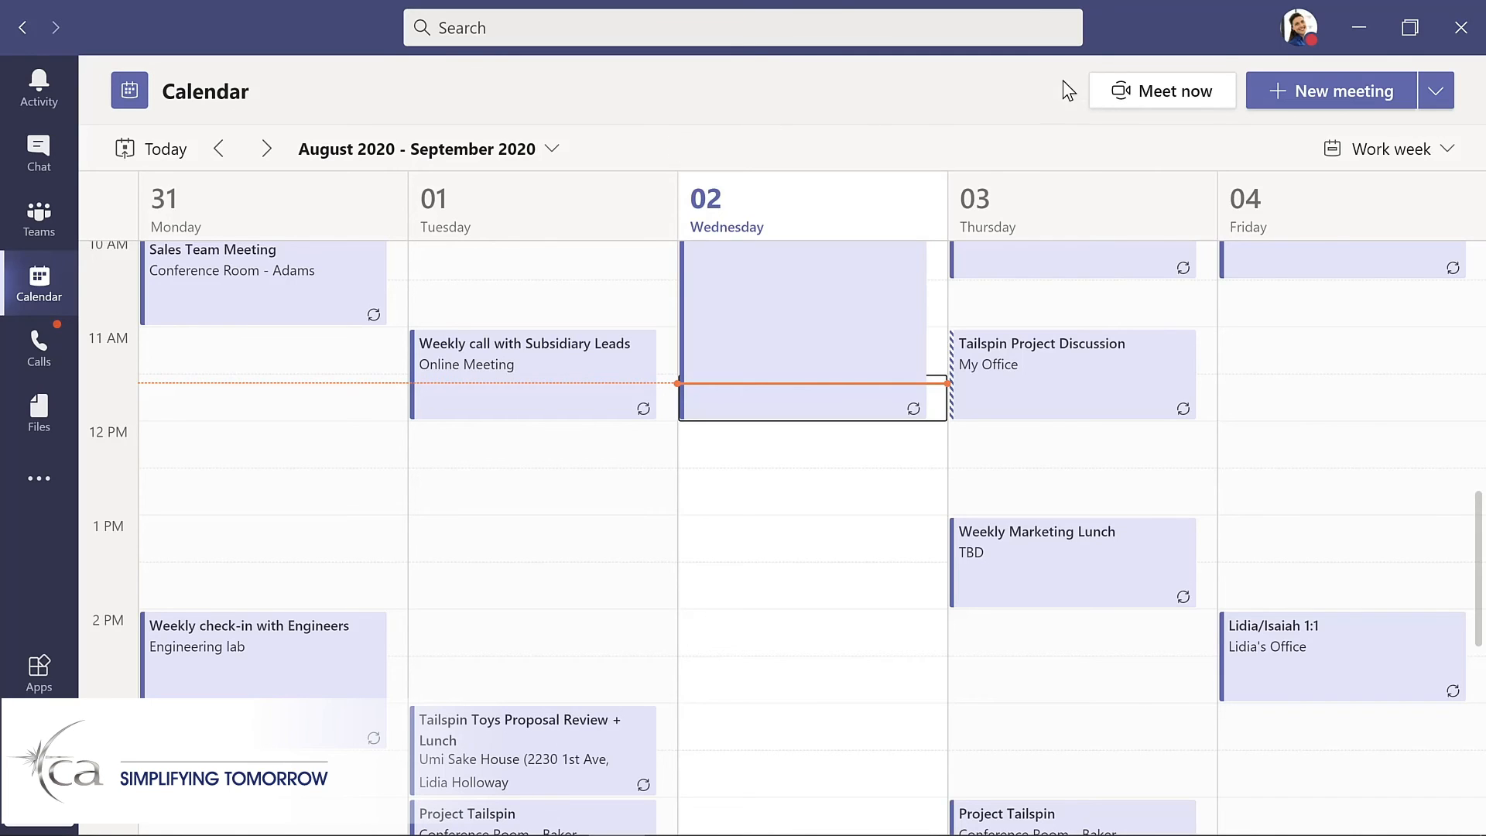
Create a new meeting titled "Evergreen Design Meeting" and add the planner and three other colleagues as required attendees
left_click(1315, 89)
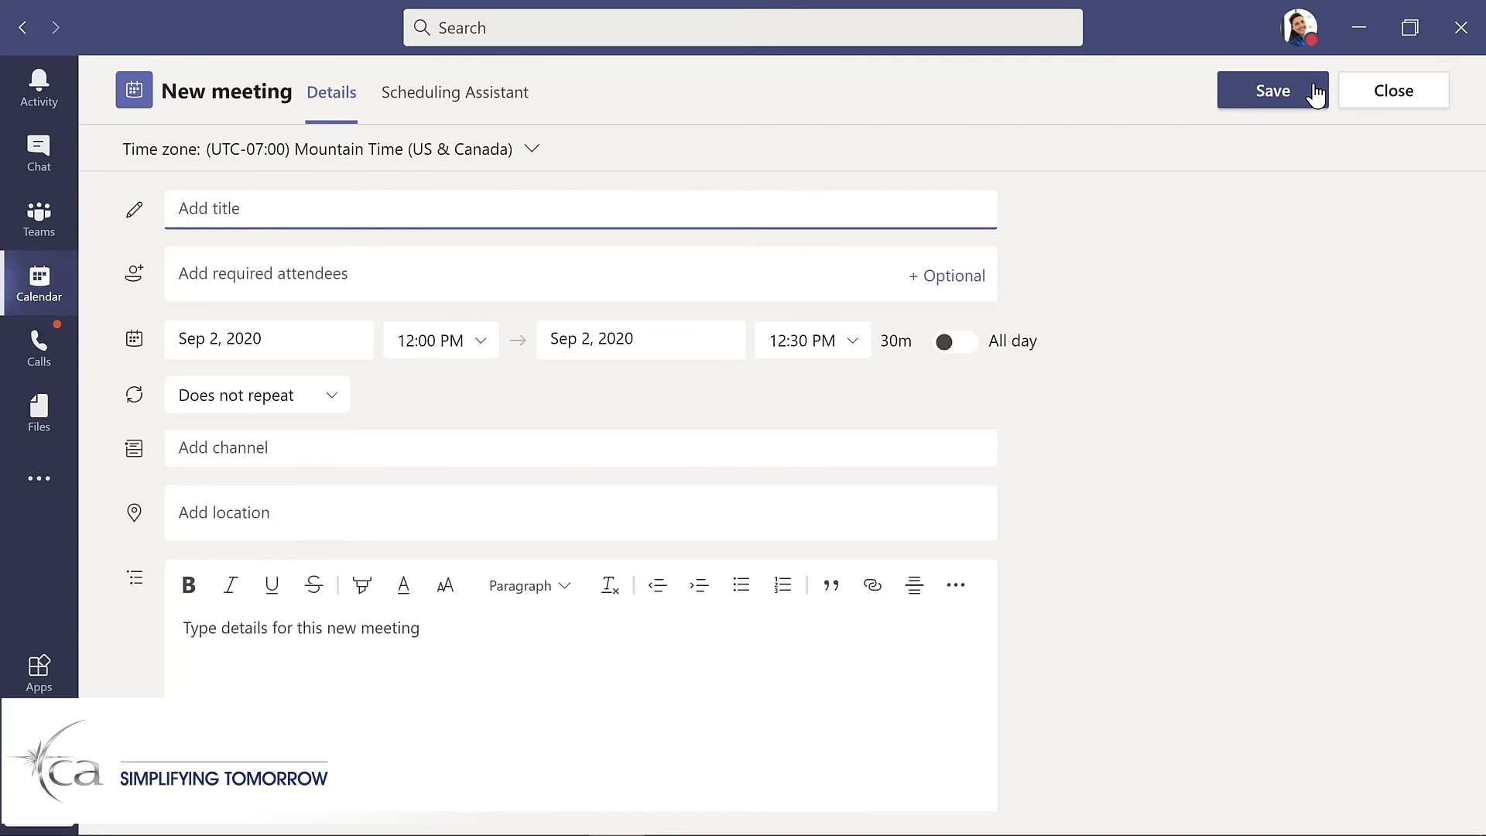
type("Evergreen Design Meeting")
left_click(365, 271)
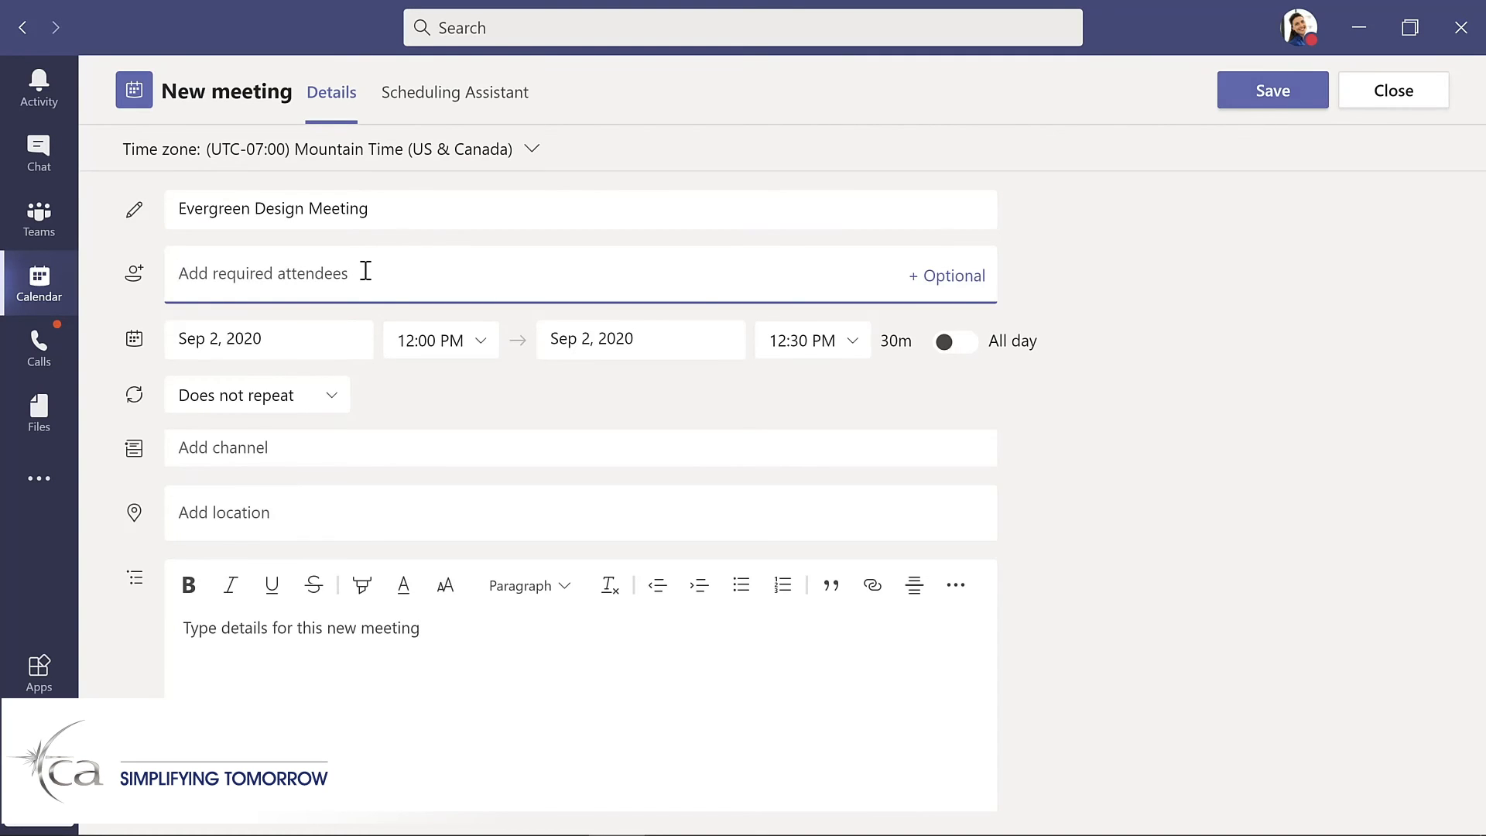
type("lynn")
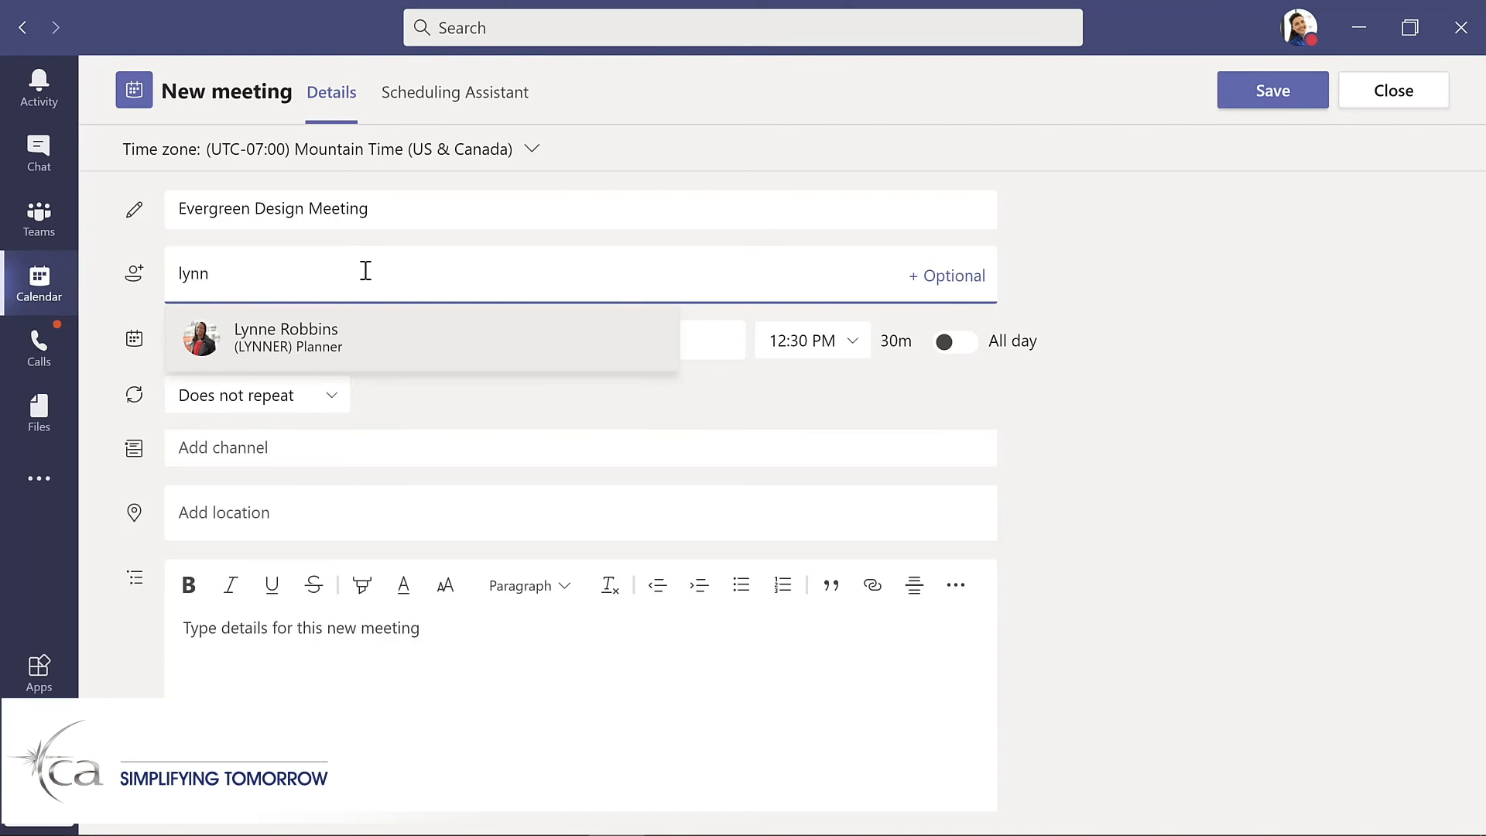
key("Return")
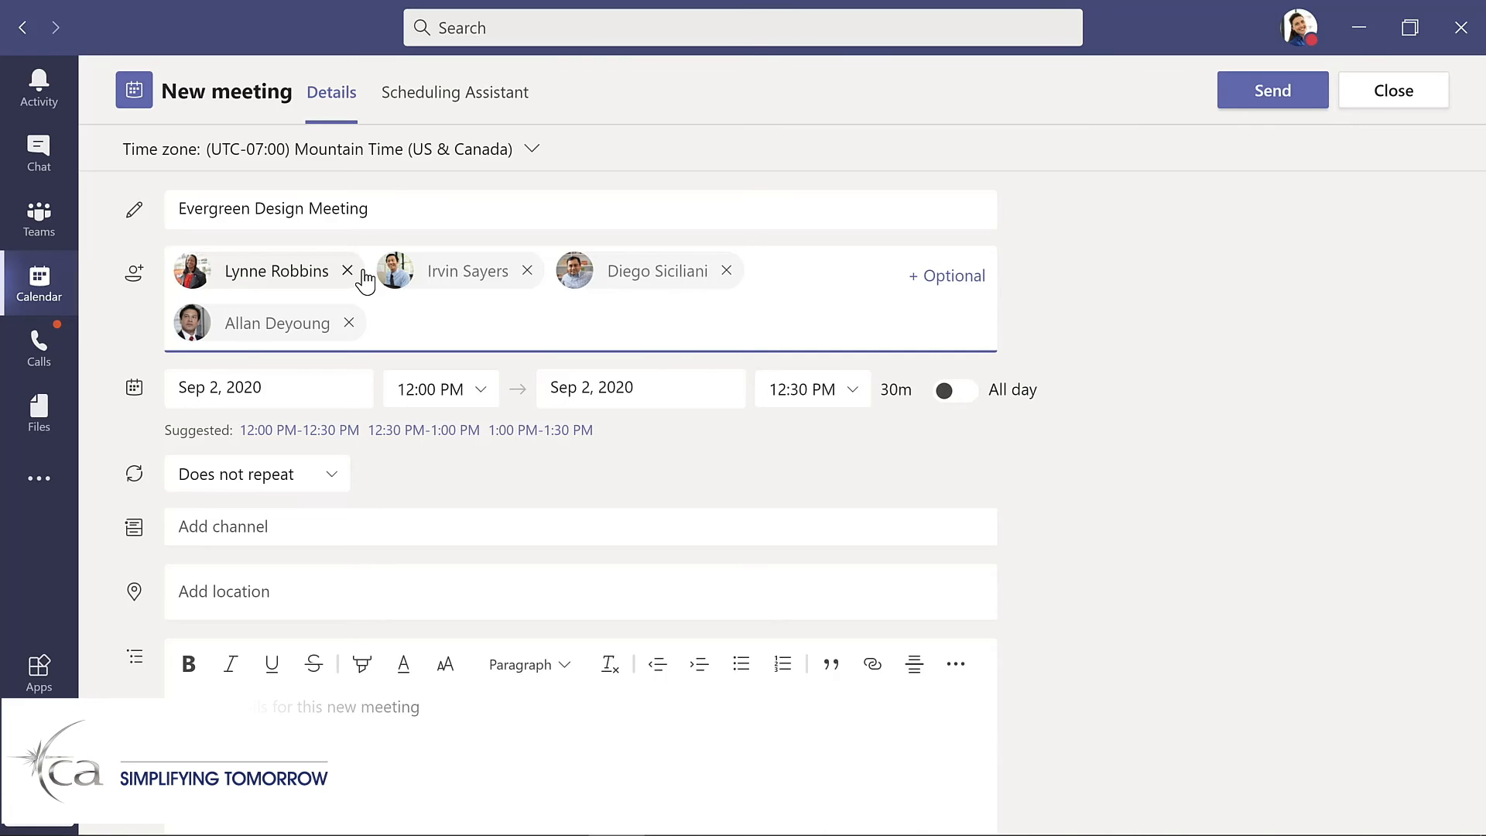
Set the meeting date to Sep 8, 2020 and extend its end time to 1:00 PM in the Scheduling Assistant
left_click(313, 382)
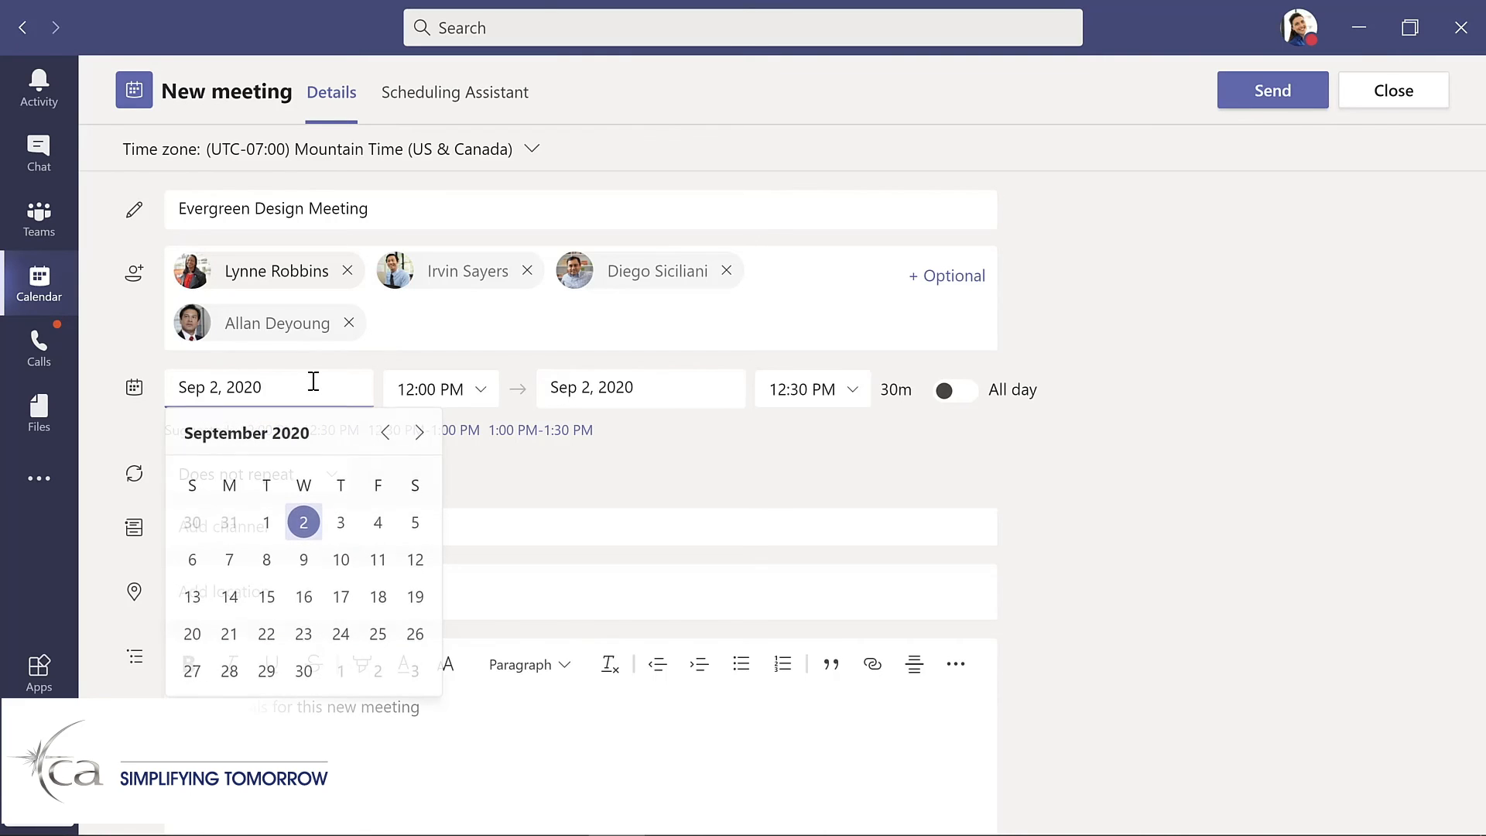
left_click(266, 564)
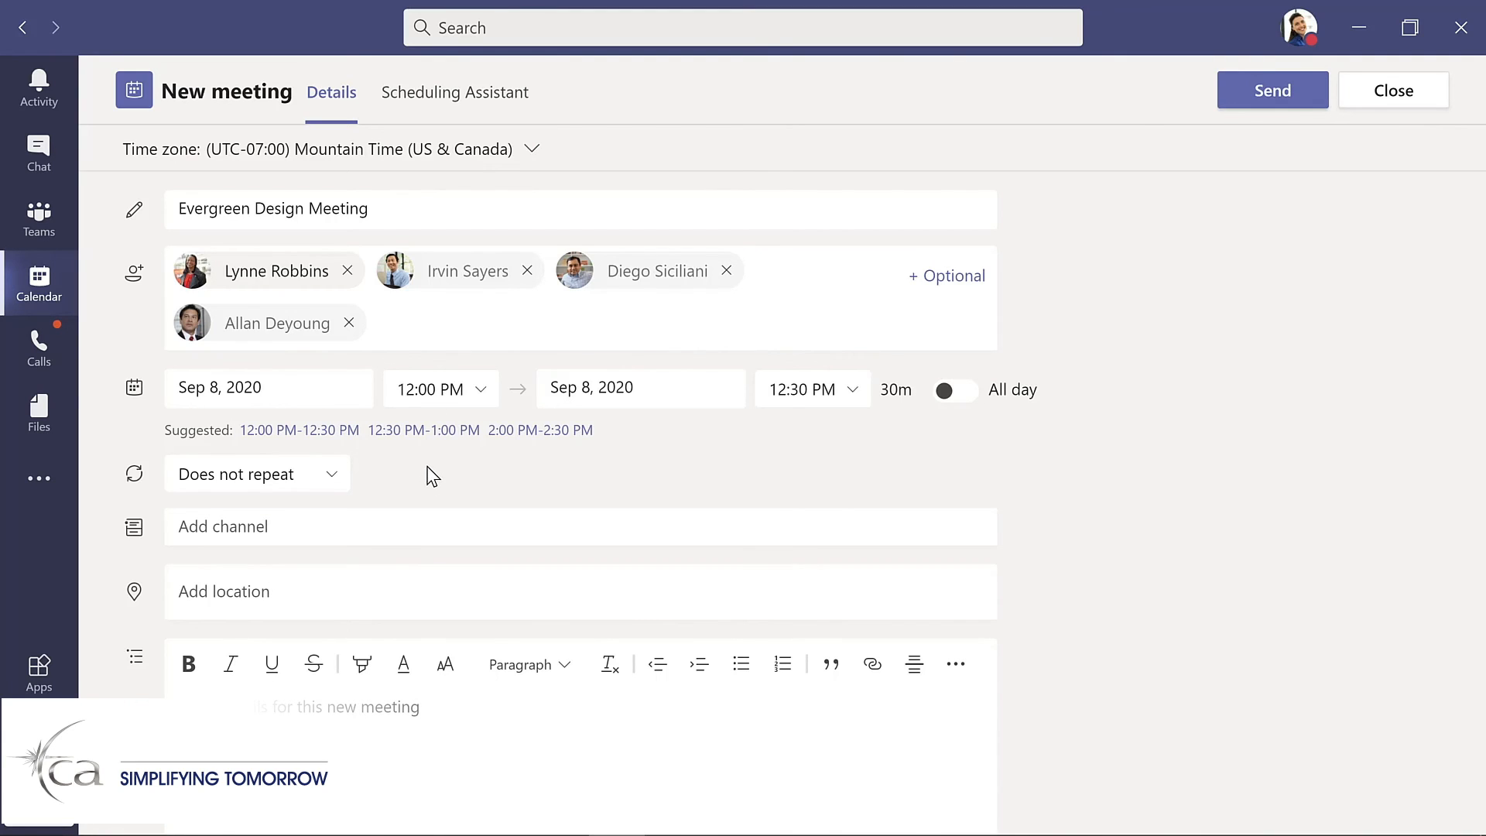
left_click(436, 94)
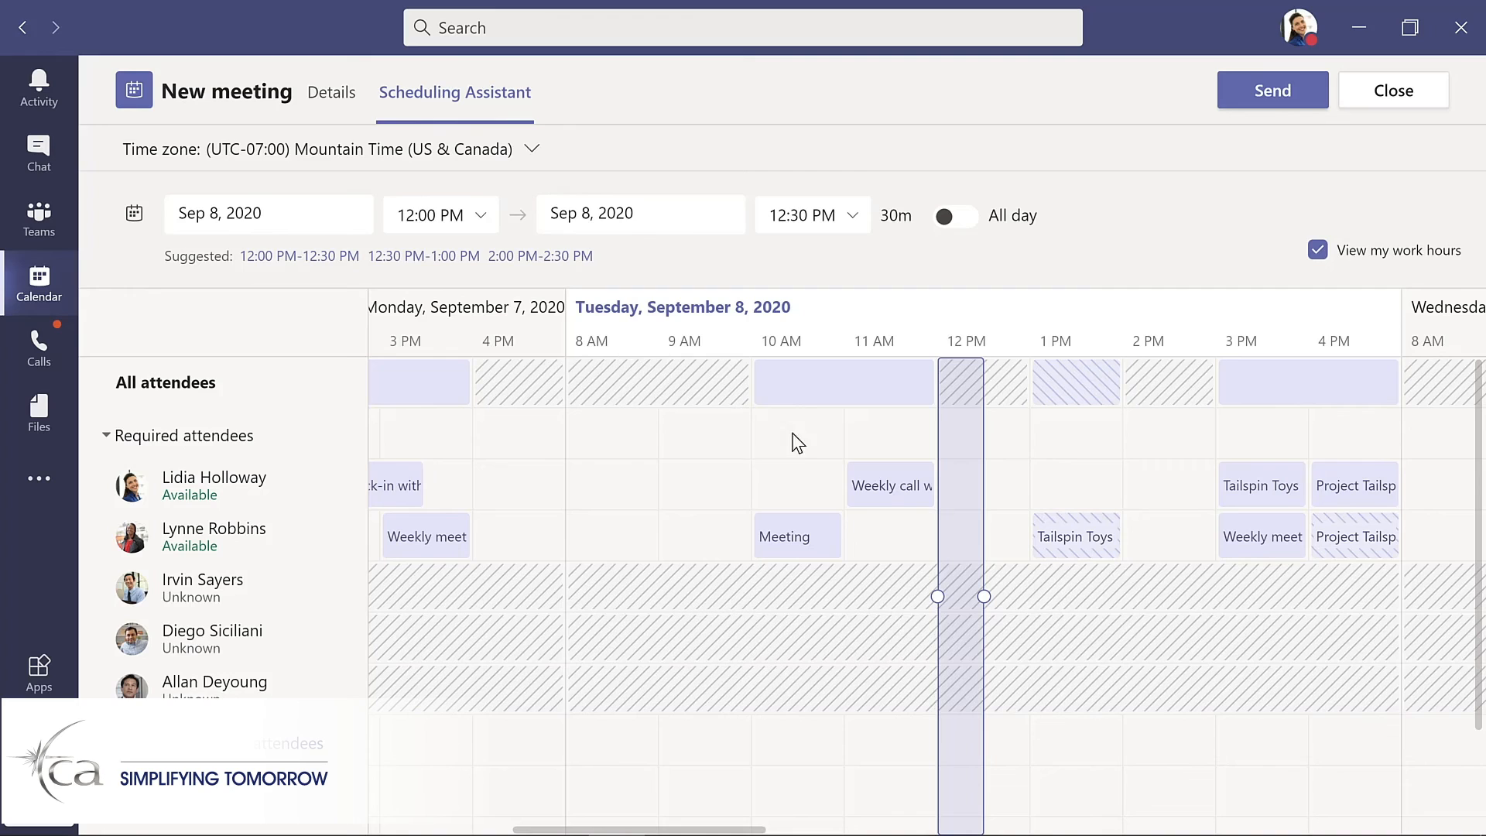
left_click_drag(985, 601, 1034, 597)
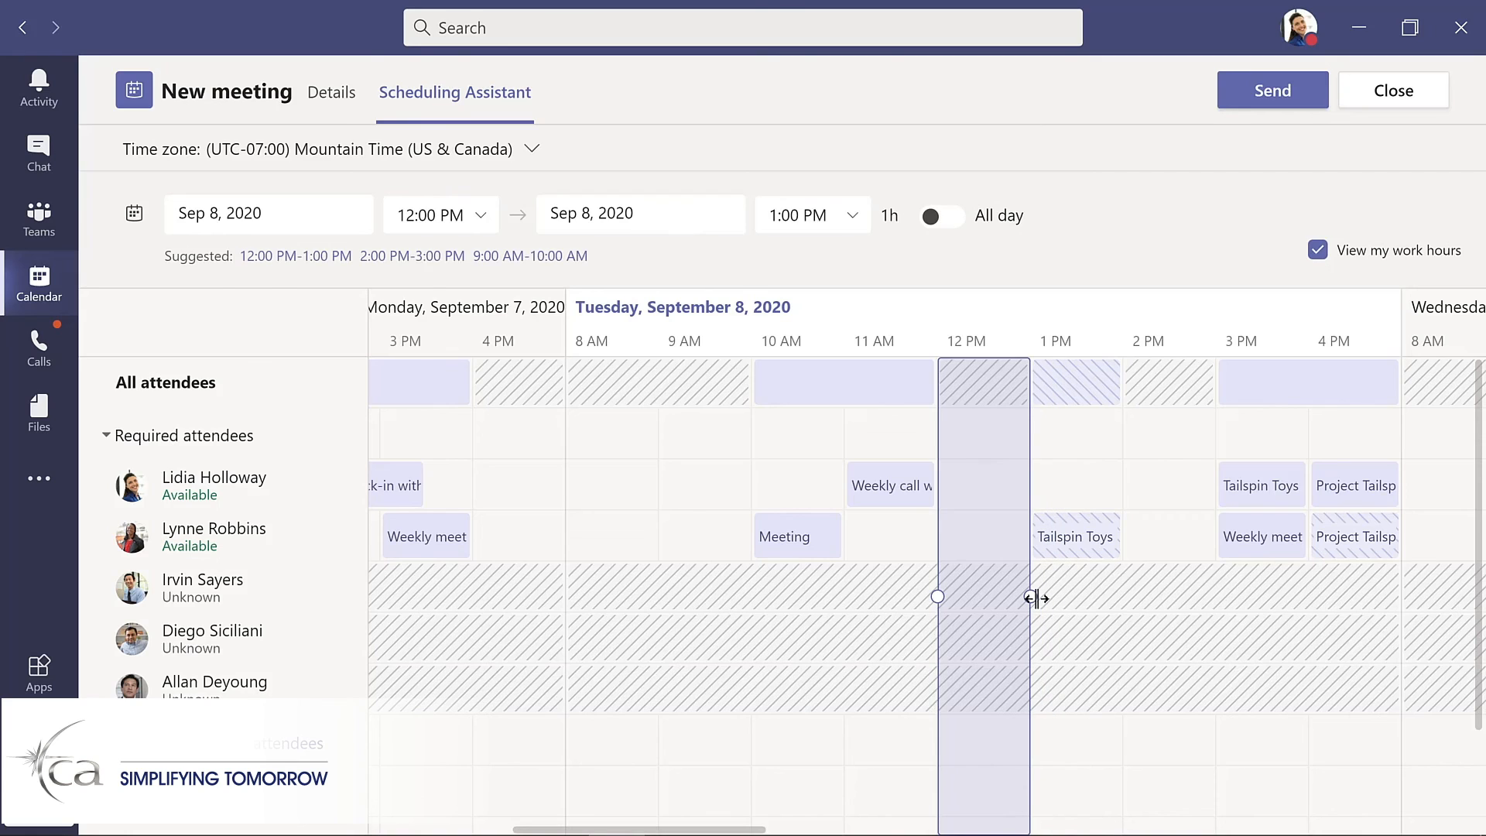
left_click(332, 96)
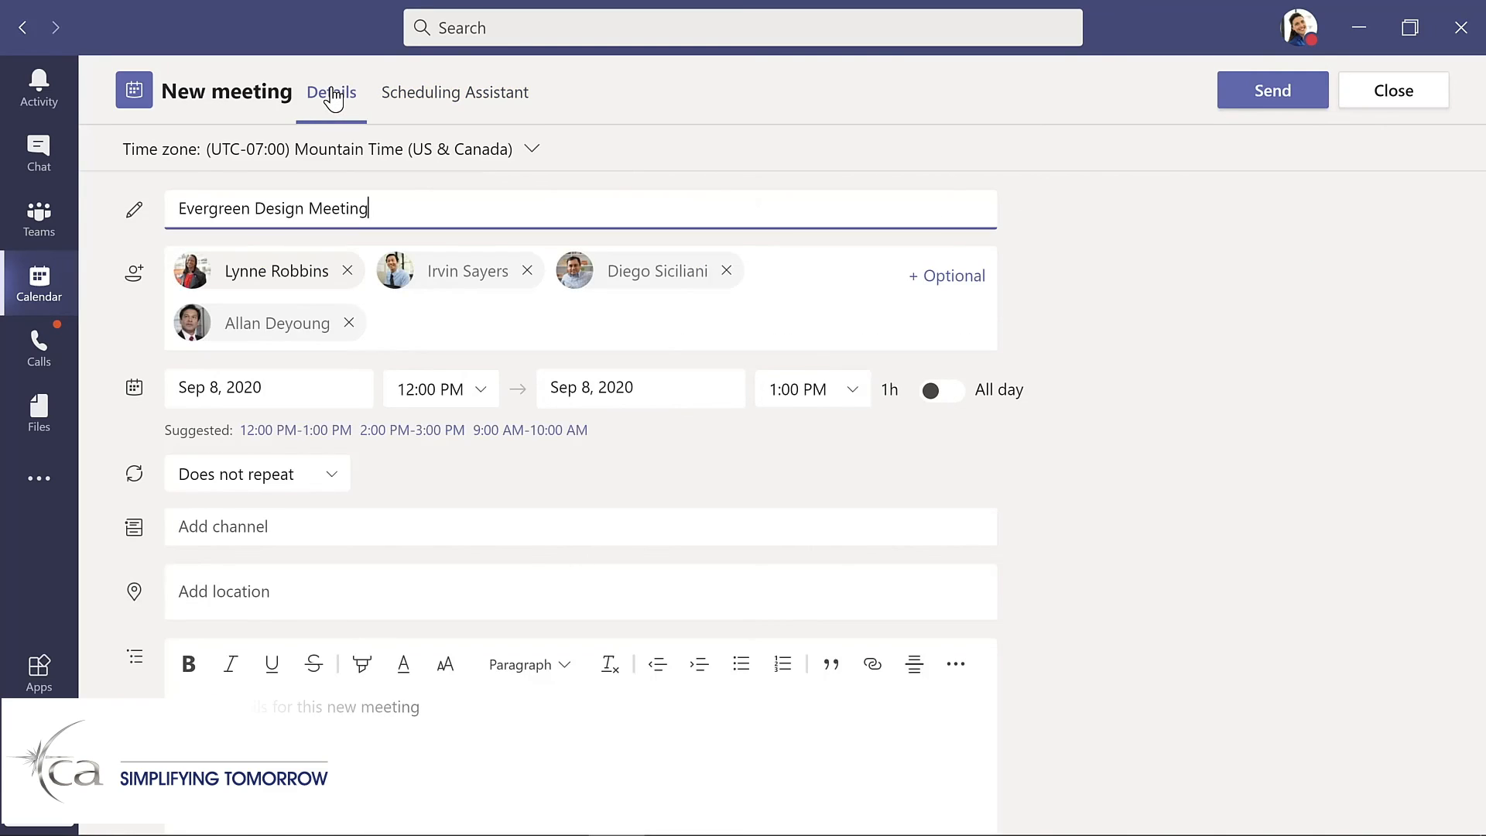
Assign the meeting to the Evergreen Project Team's Design channel
left_click(347, 527)
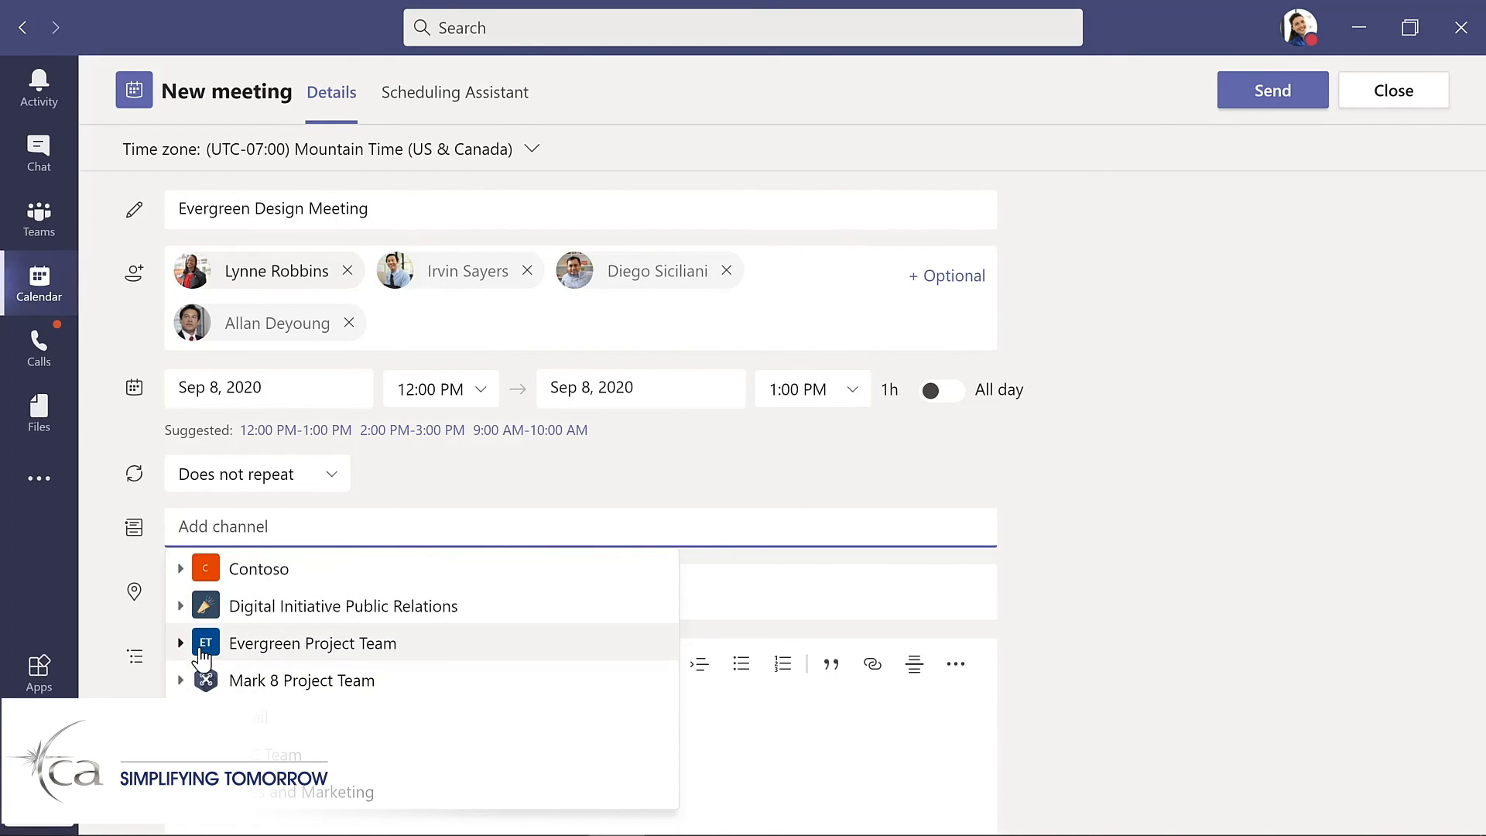
left_click(183, 644)
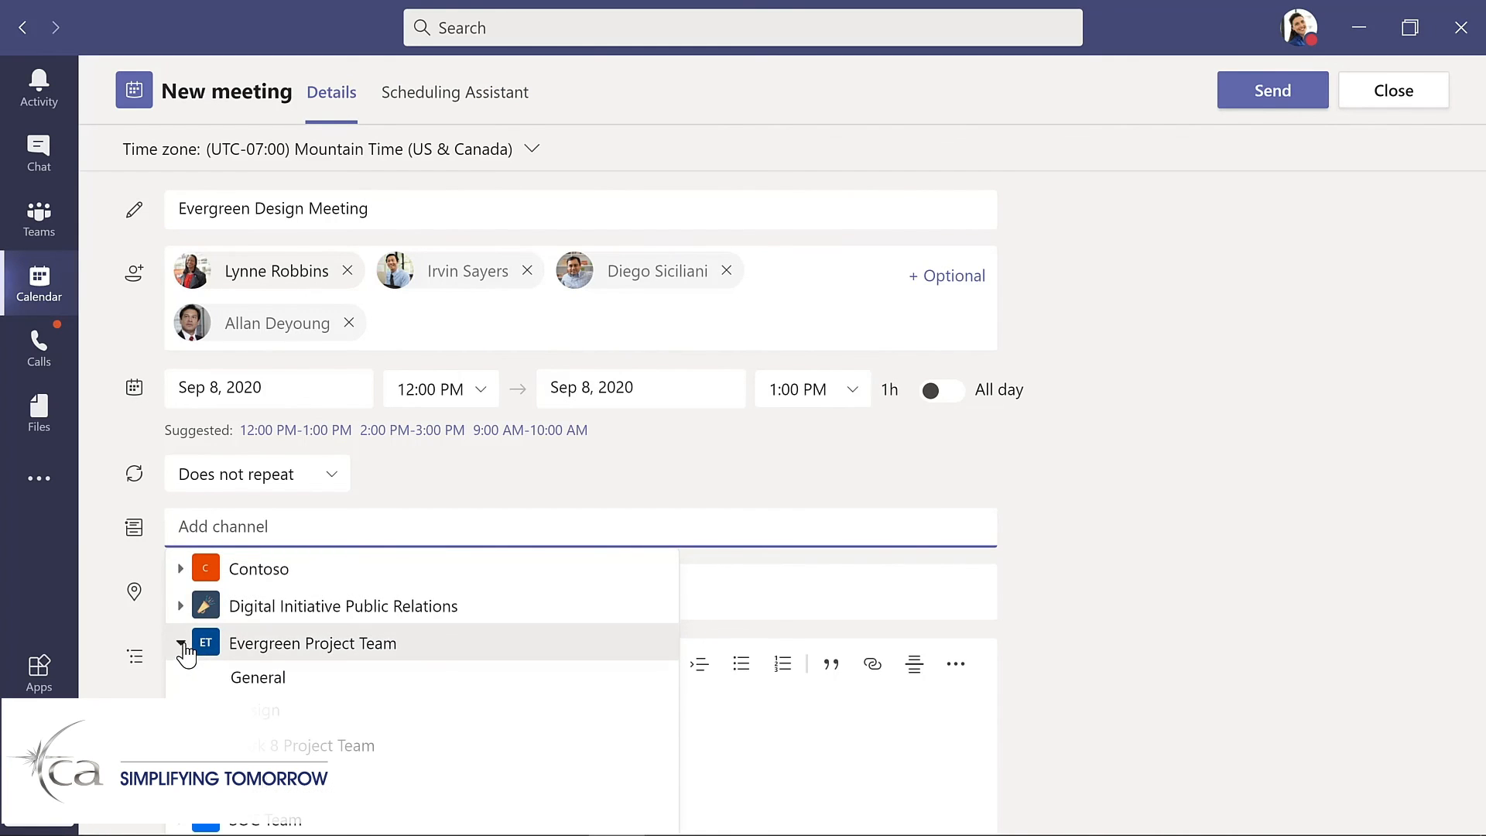
left_click(268, 718)
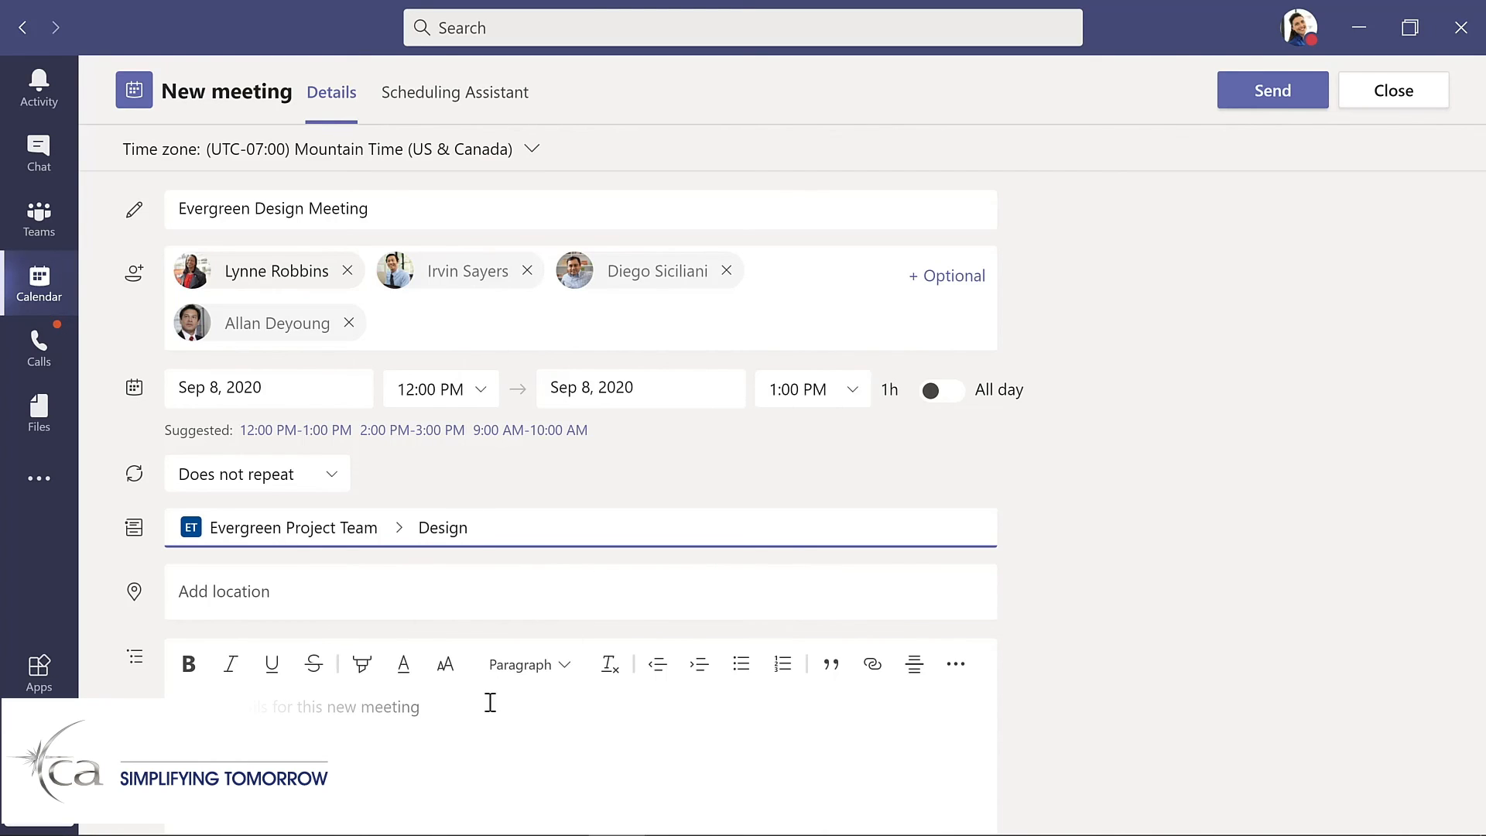
Enter "Meeting for design team" as the meeting details and send the invitation
left_click(411, 711)
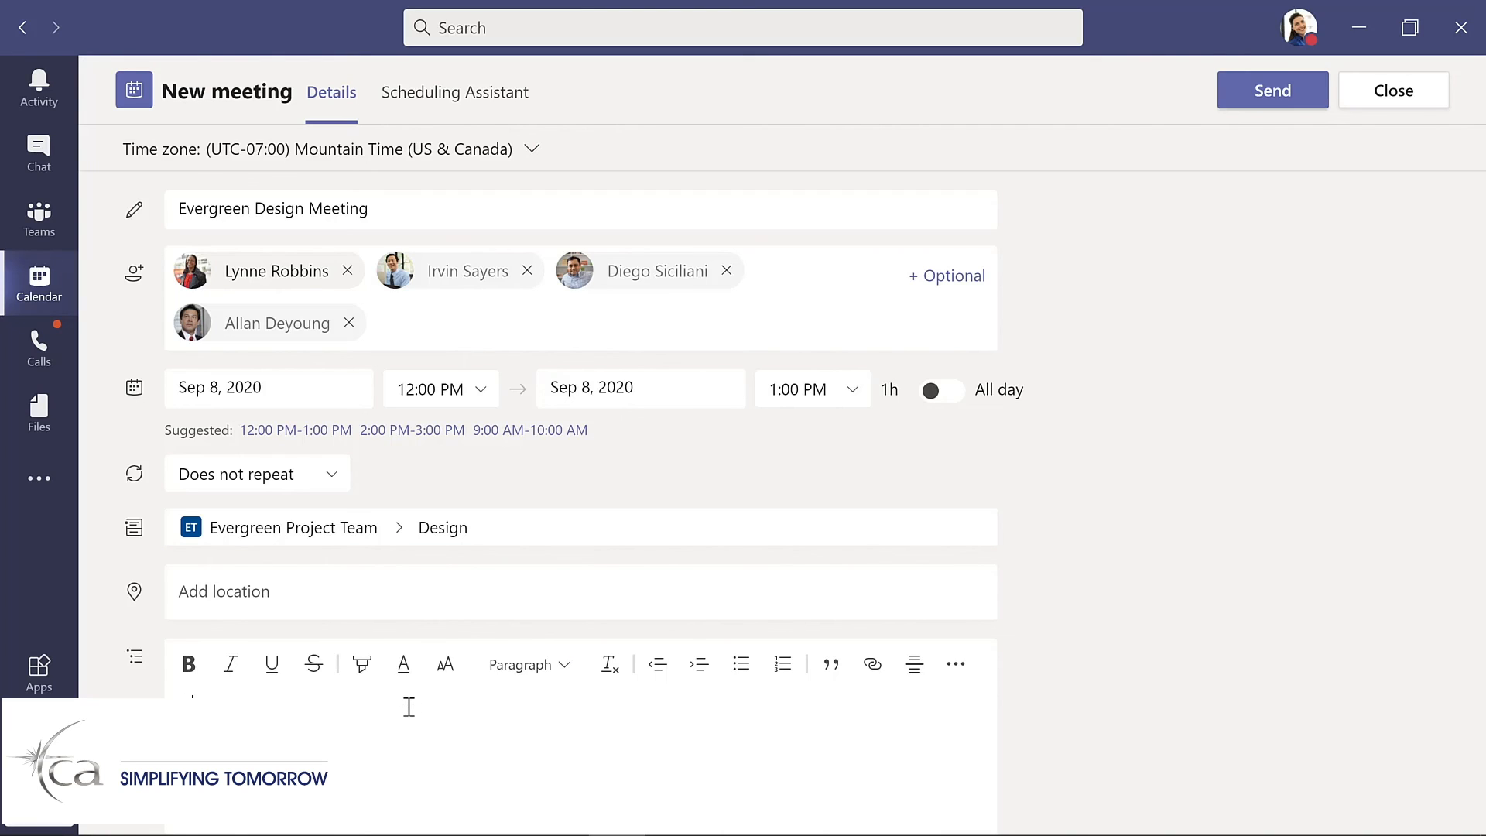
type("Meeting for design team")
left_click(1260, 101)
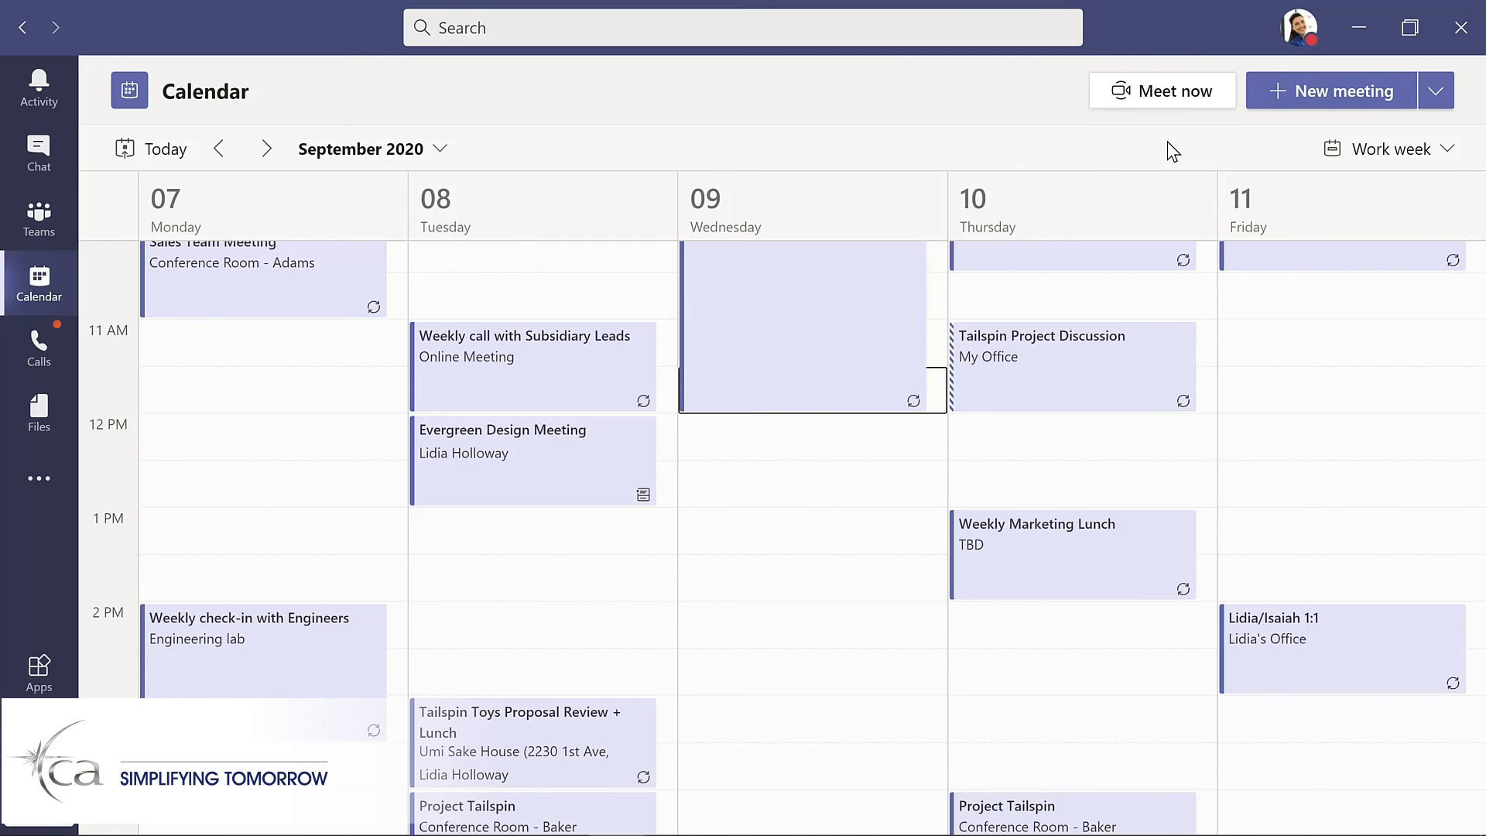
Start an instant meeting titled "Updates to planning document" in the Mark 8 Project Team's Design channel
left_click(43, 222)
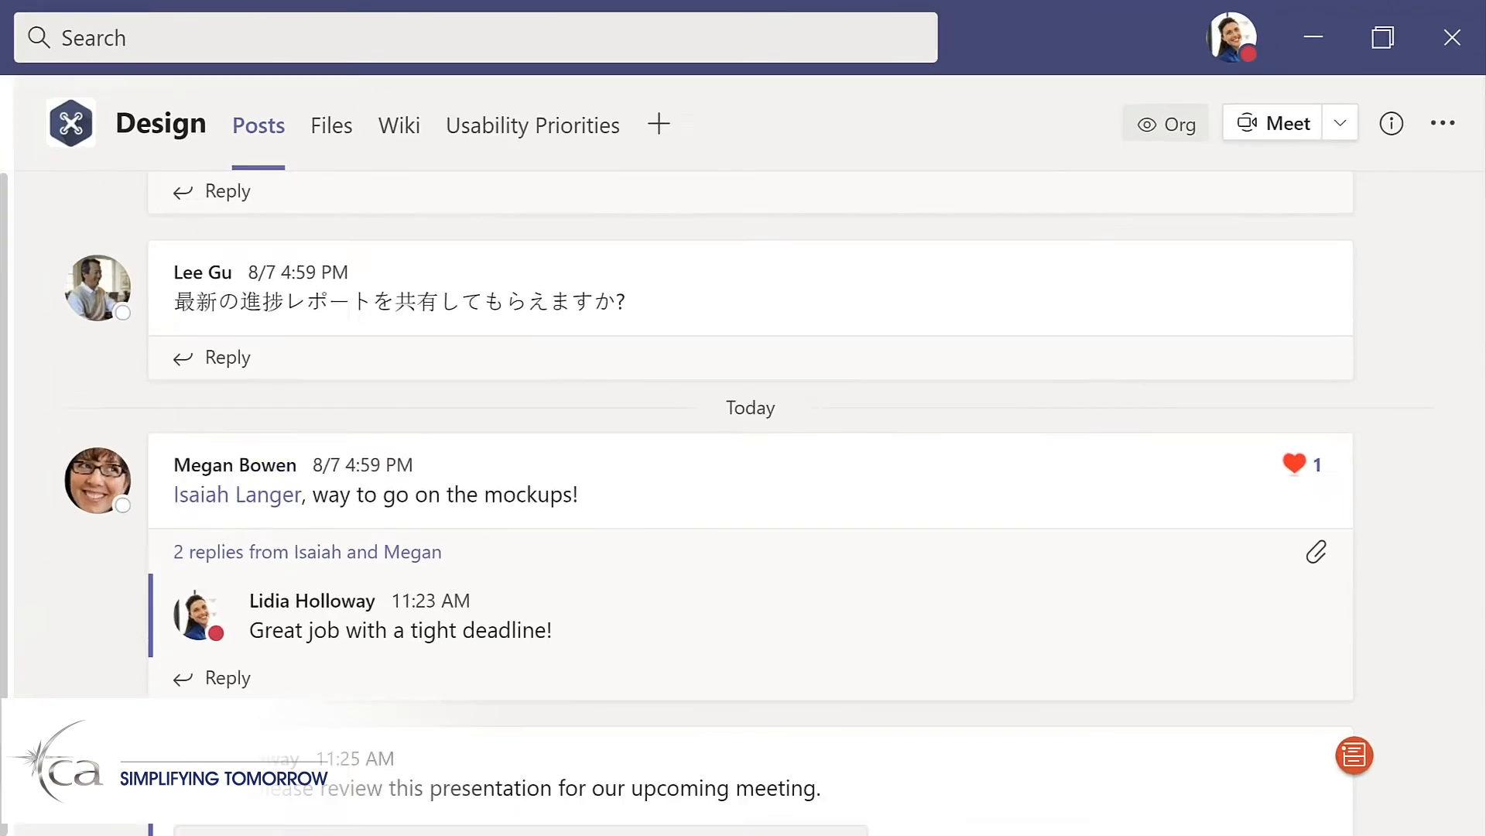
left_click(1378, 90)
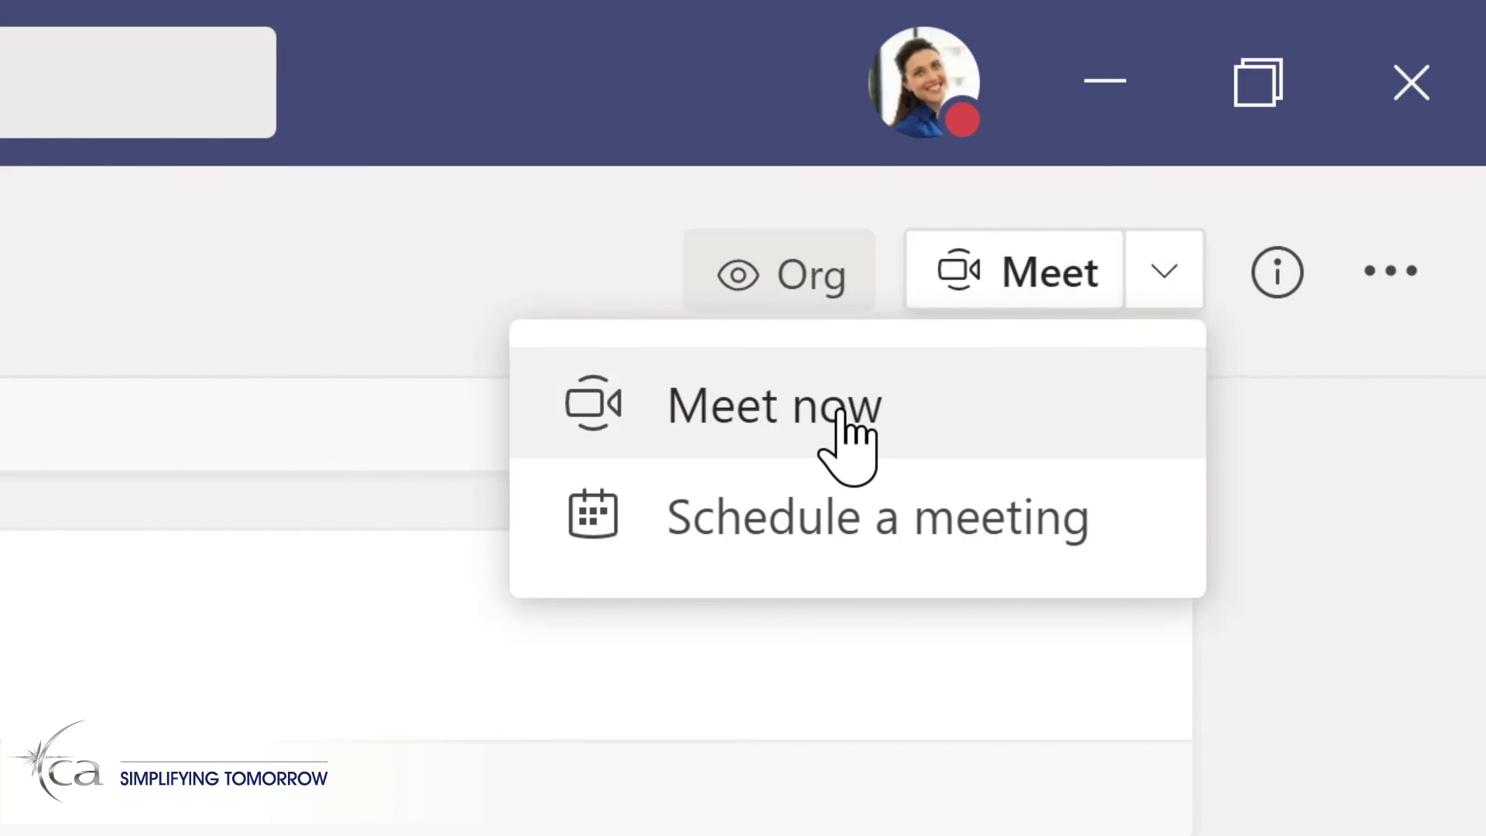
left_click(786, 405)
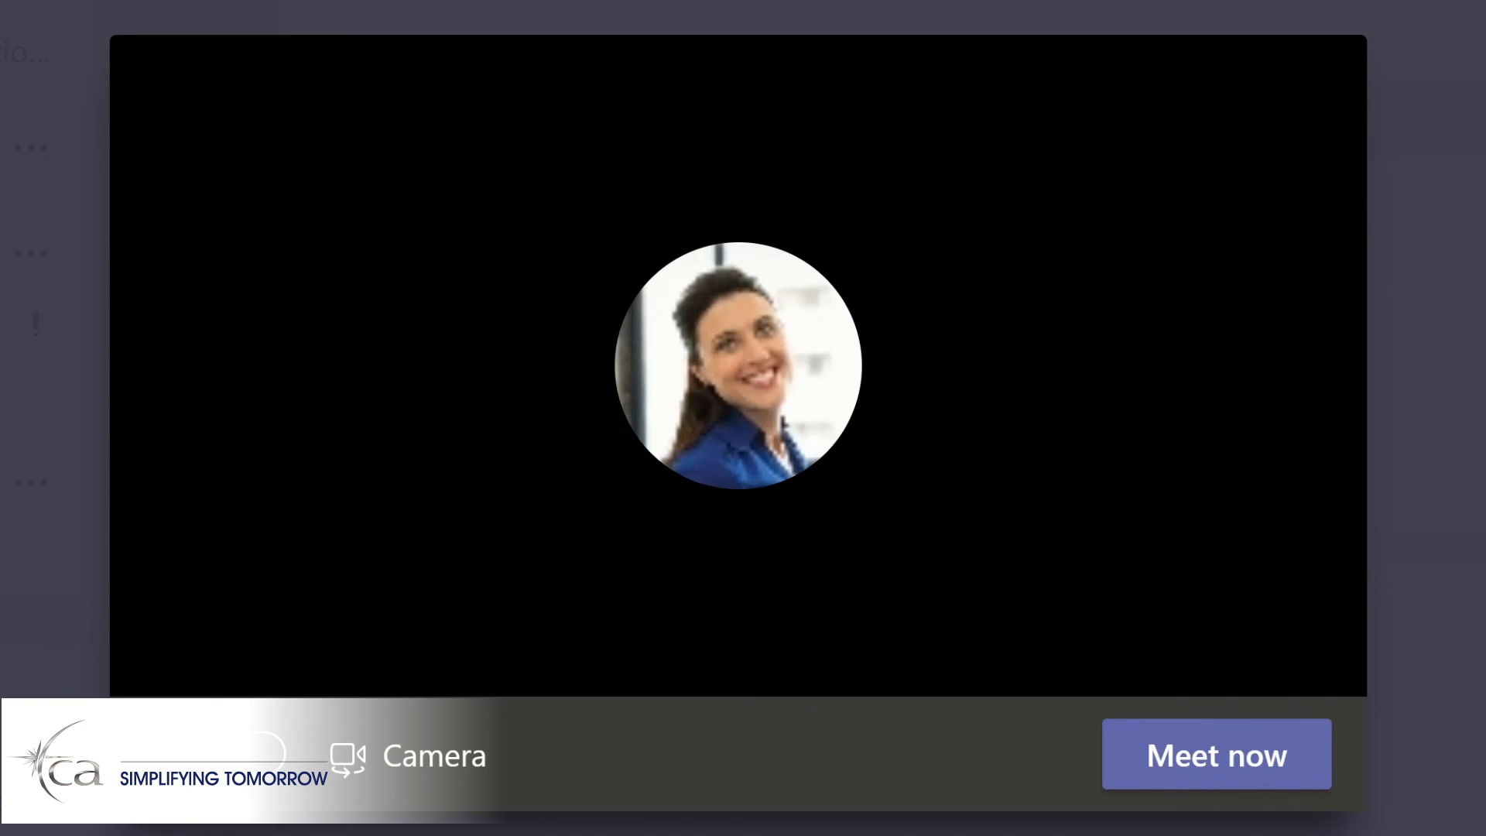
type("Updates ")
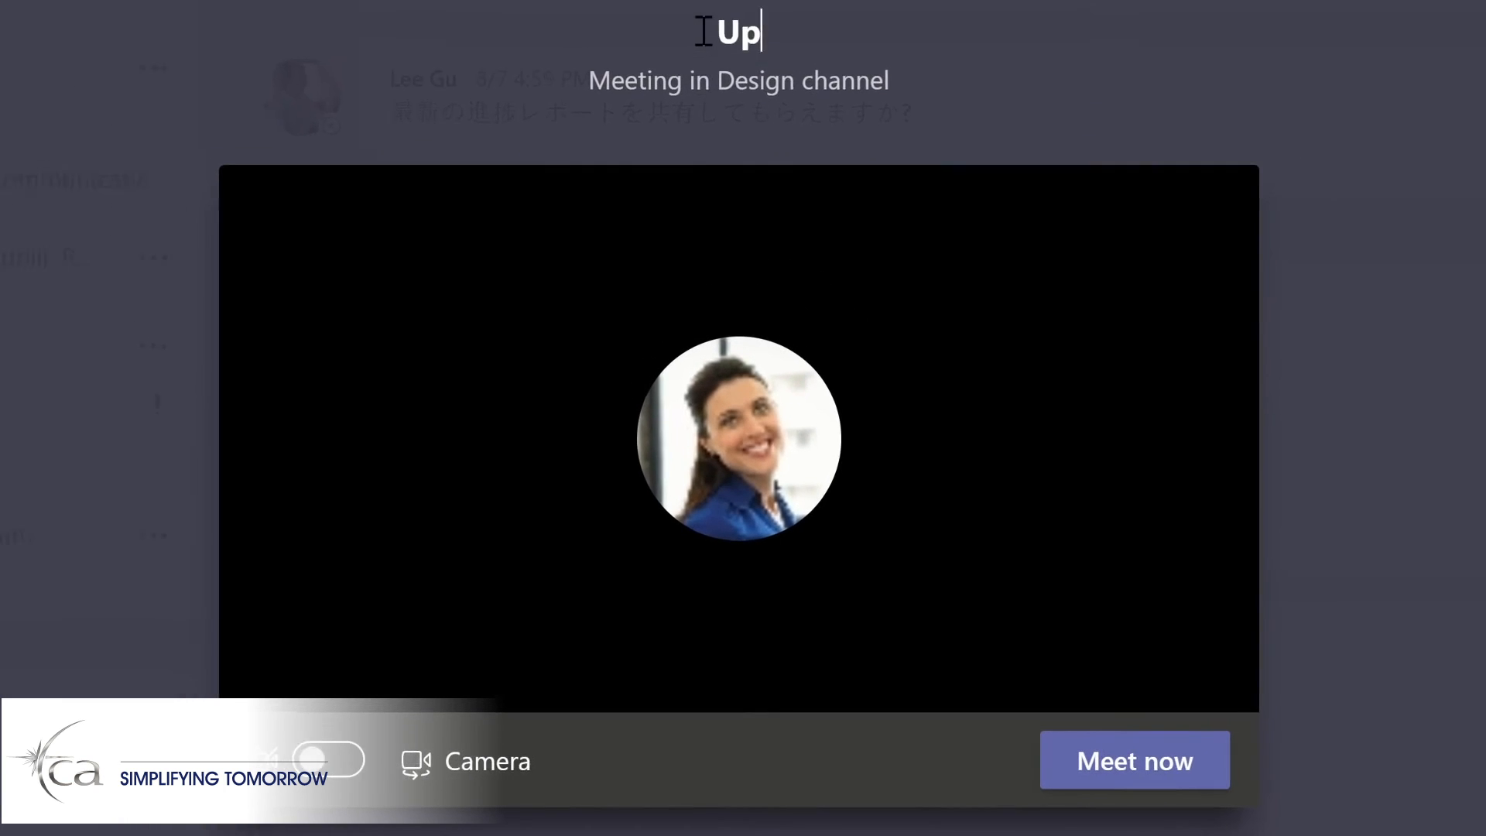
type("to planning document")
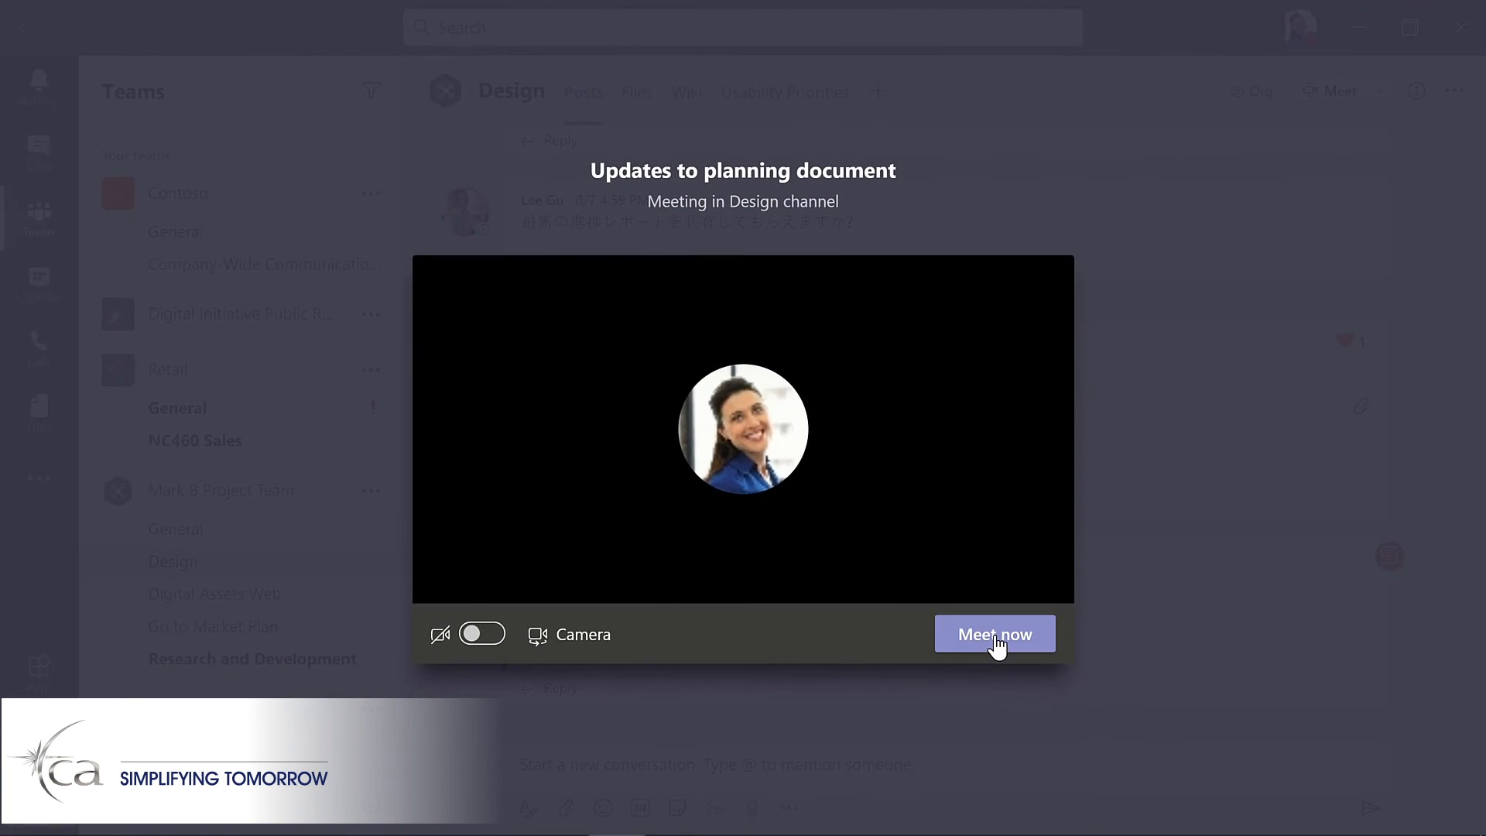
left_click(1067, 715)
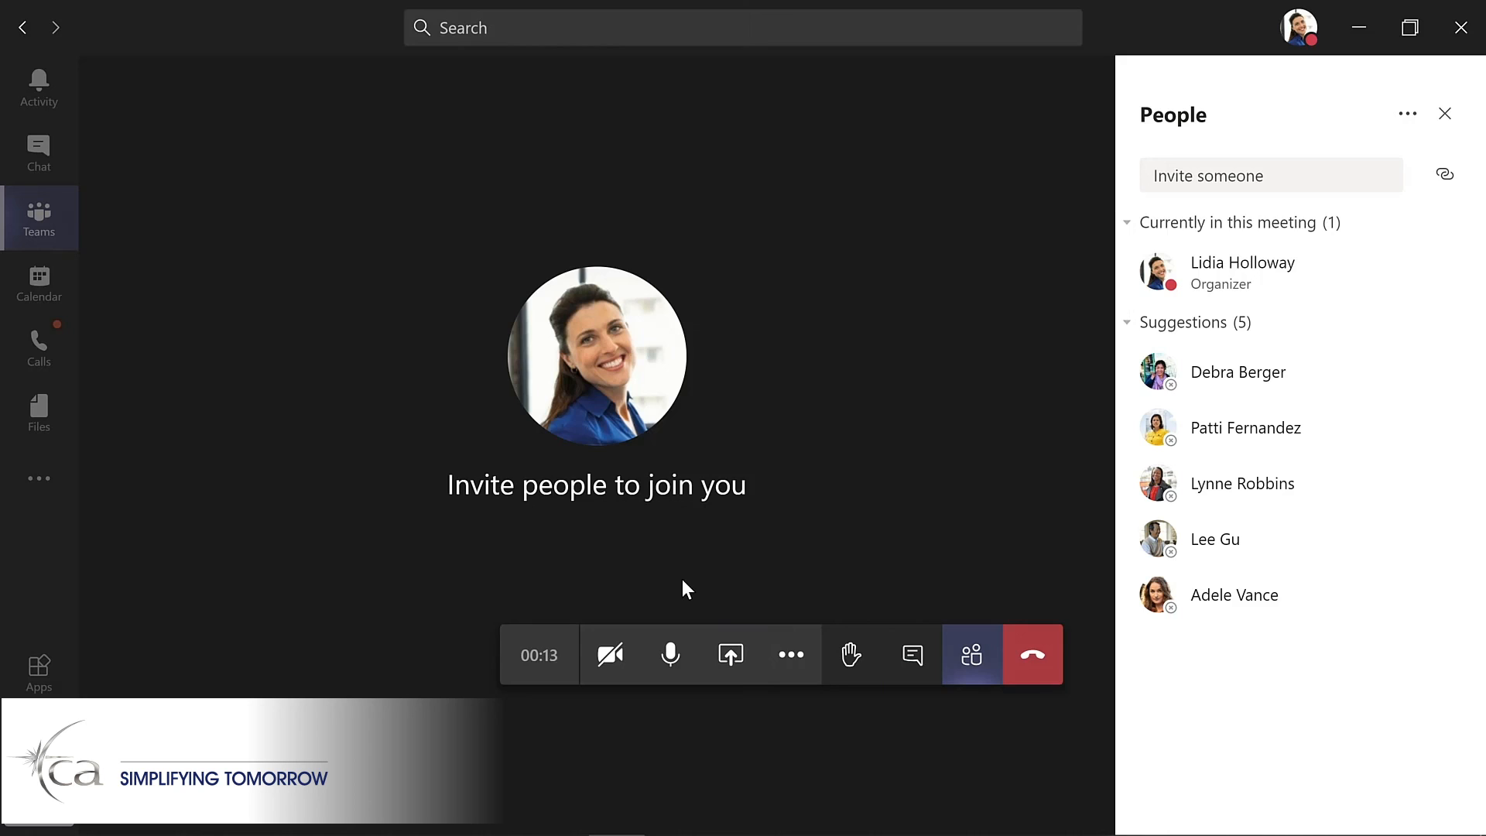
left_click(792, 670)
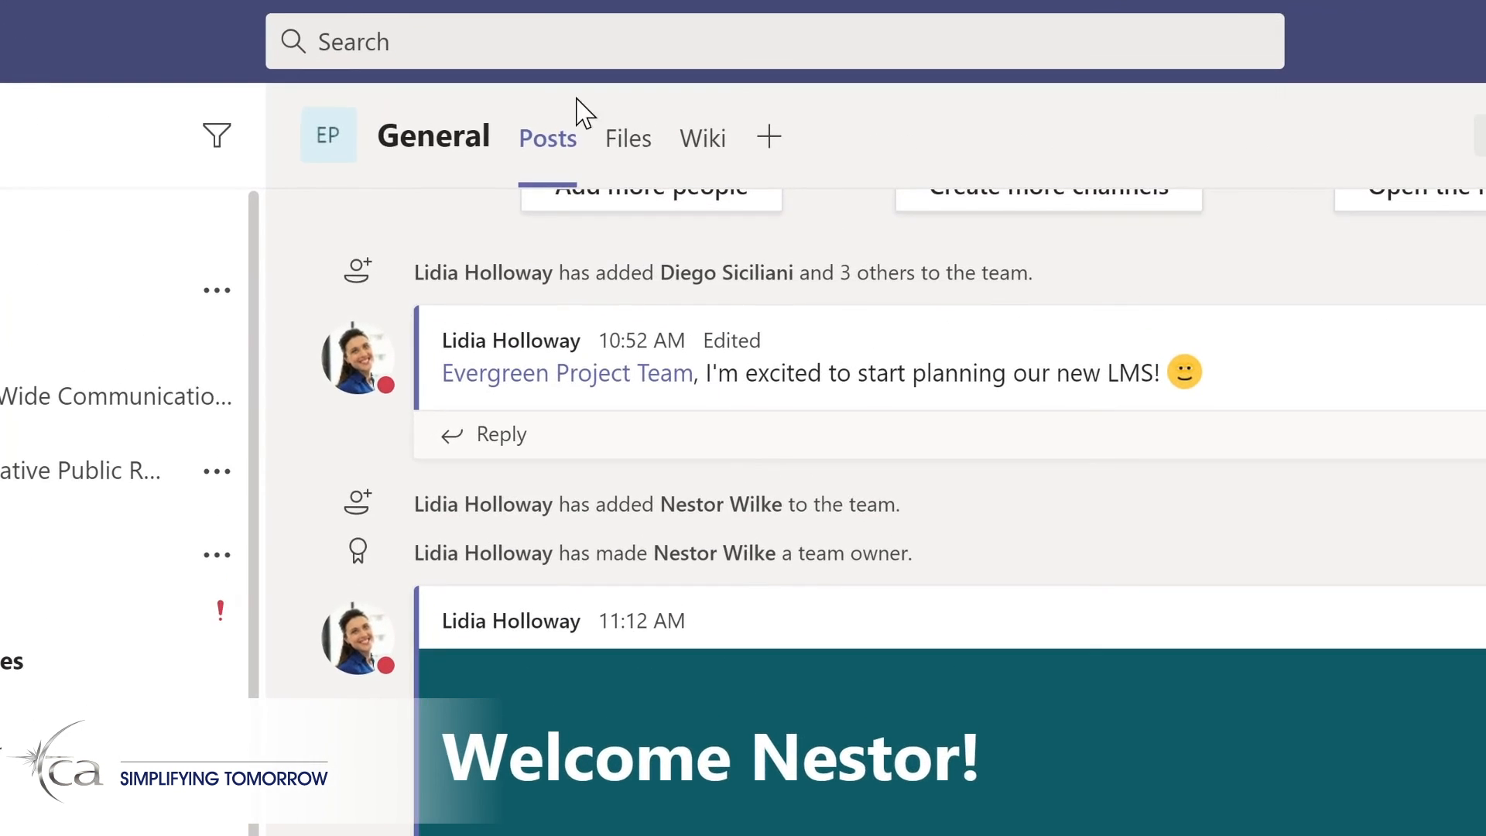
Search for "marketing" and open the Sales and Marketing message asking for Contoso conference swag, then return to the teams list
left_click(543, 36)
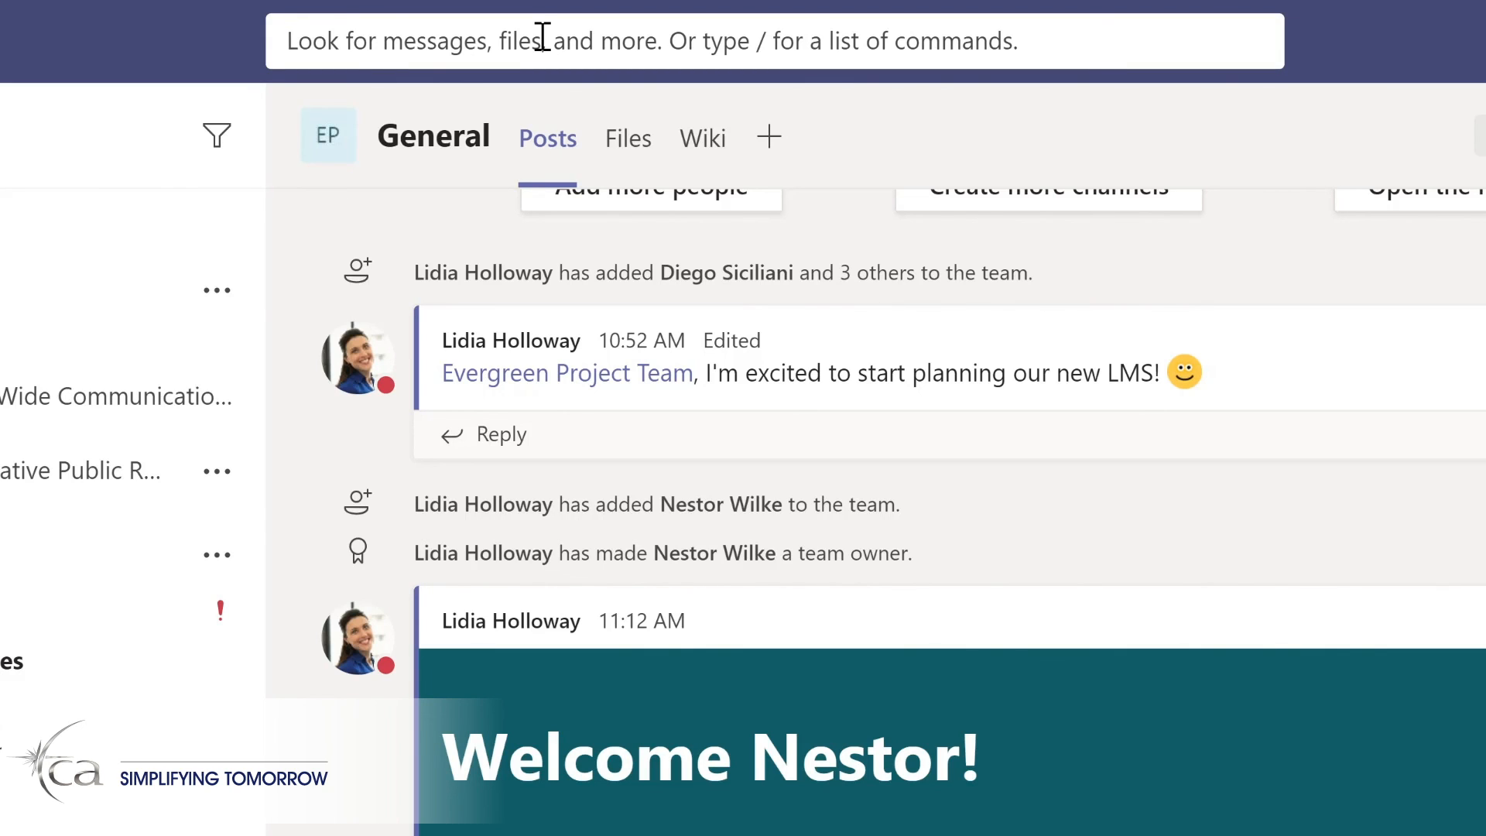
type("marketing")
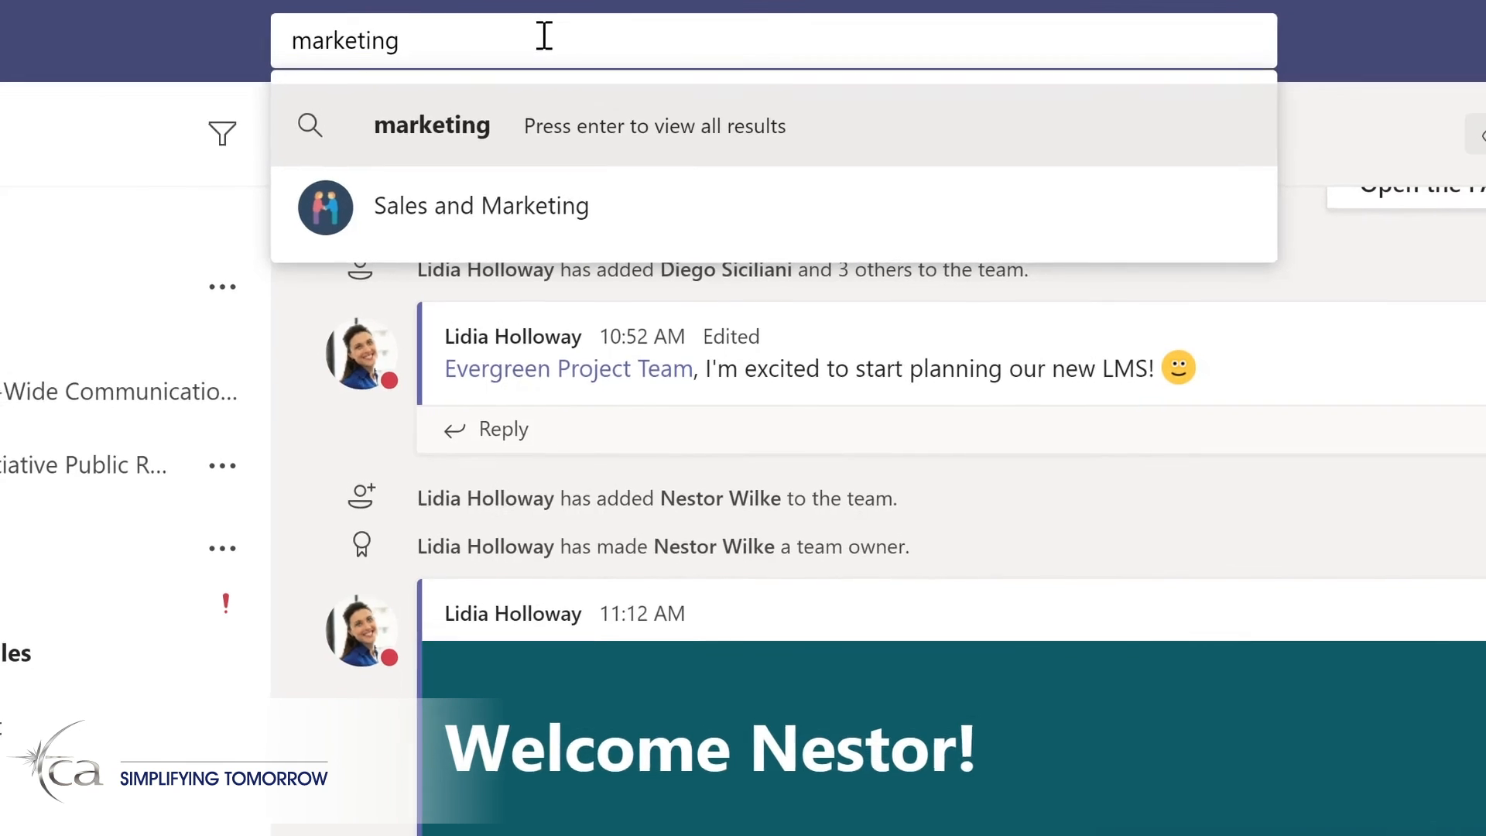
key("Return")
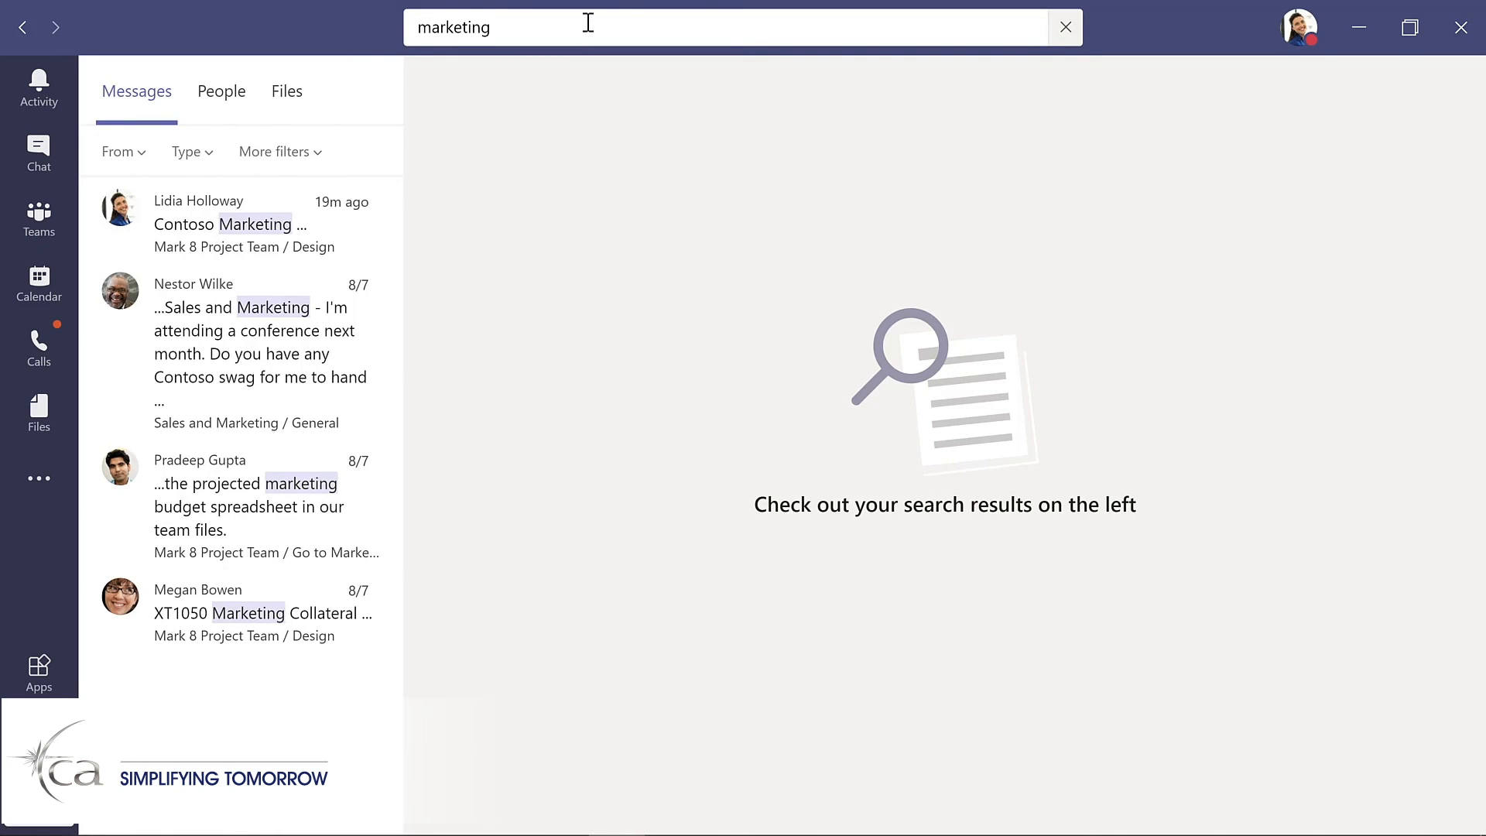
left_click(332, 340)
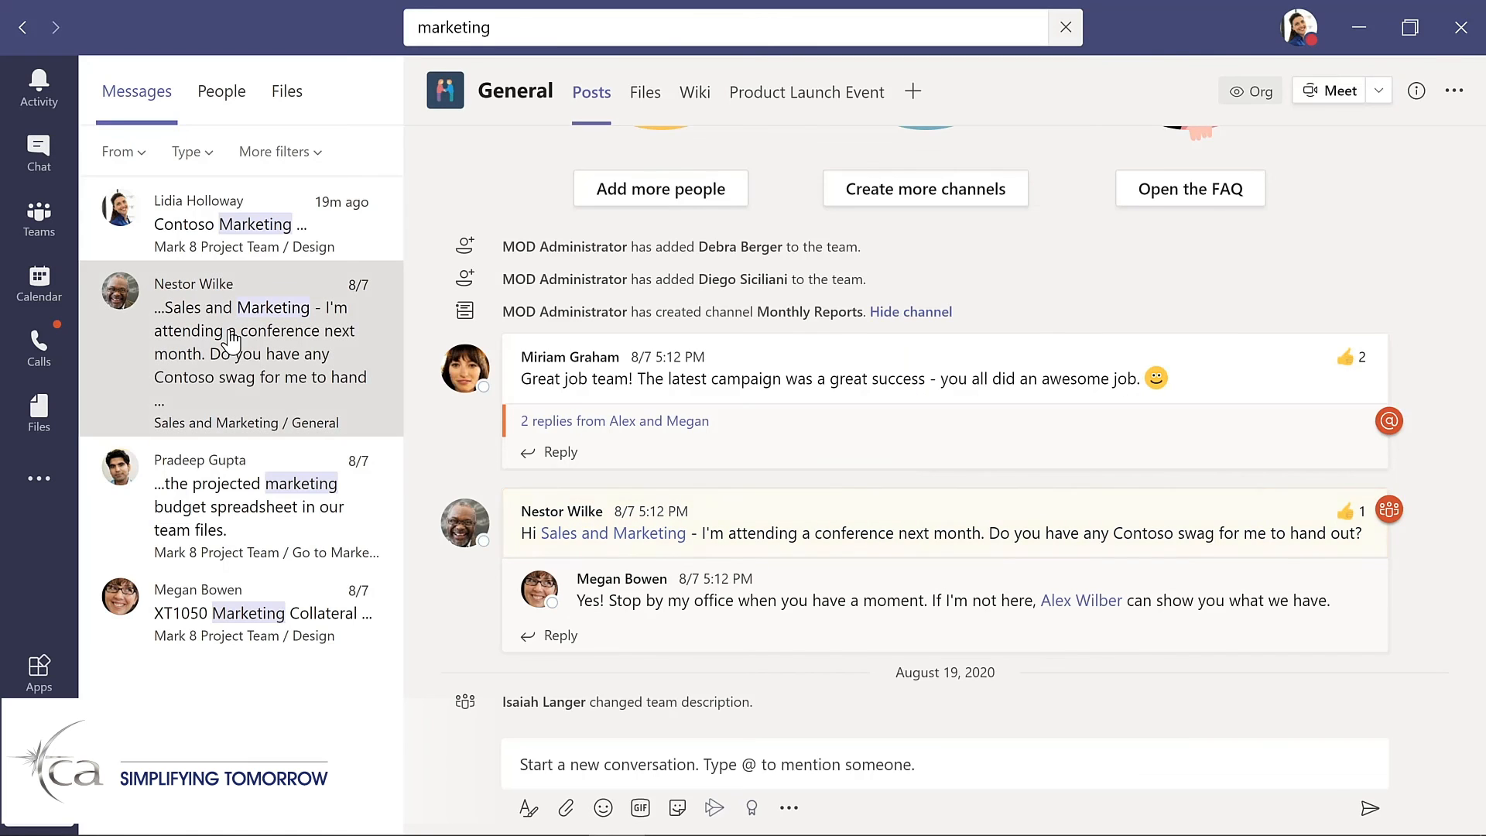
left_click(38, 219)
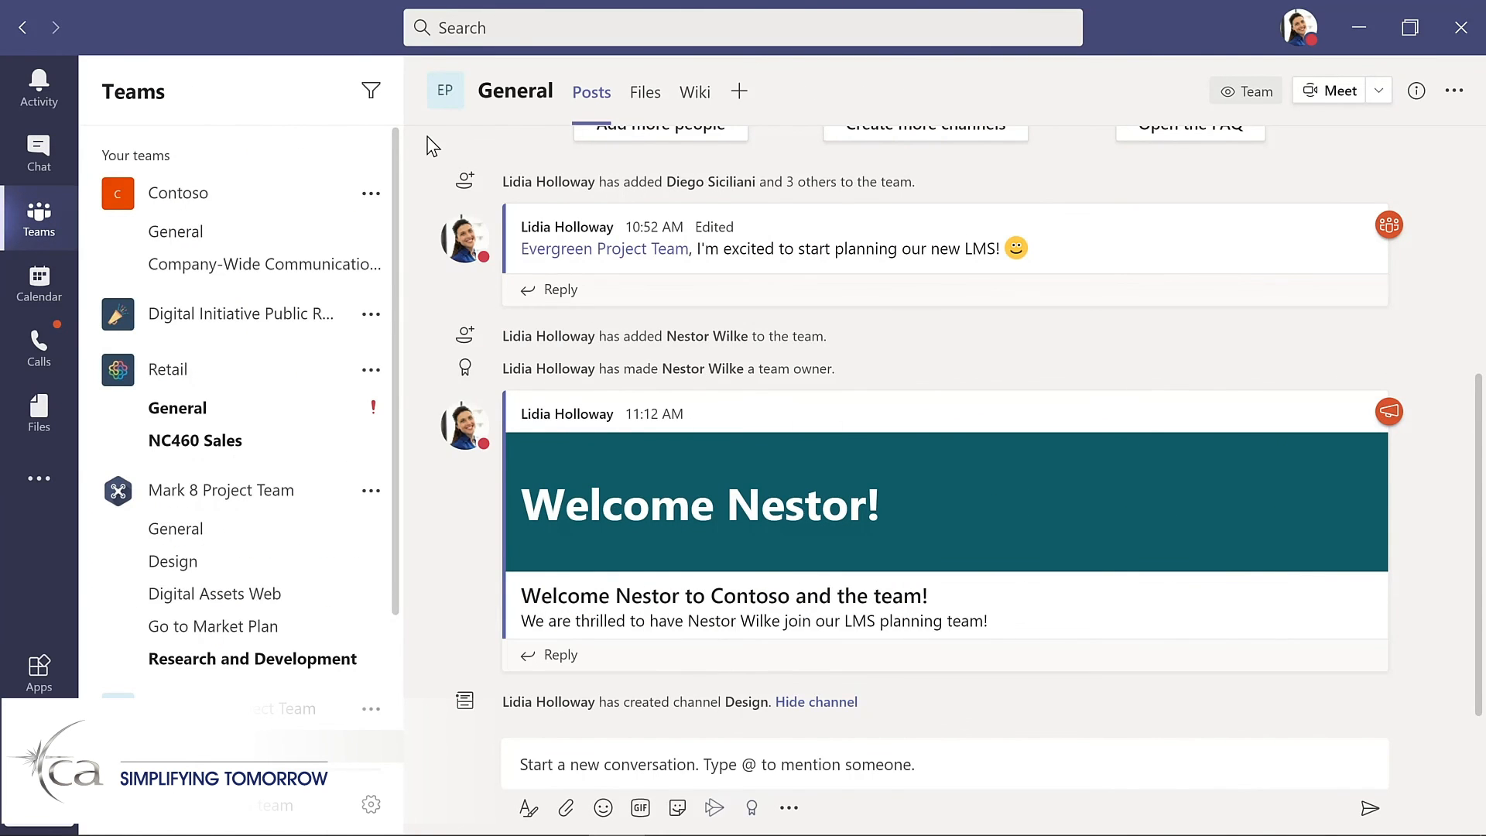
Bring up the list of slash commands and run /keys to show the keyboard shortcuts
left_click(507, 28)
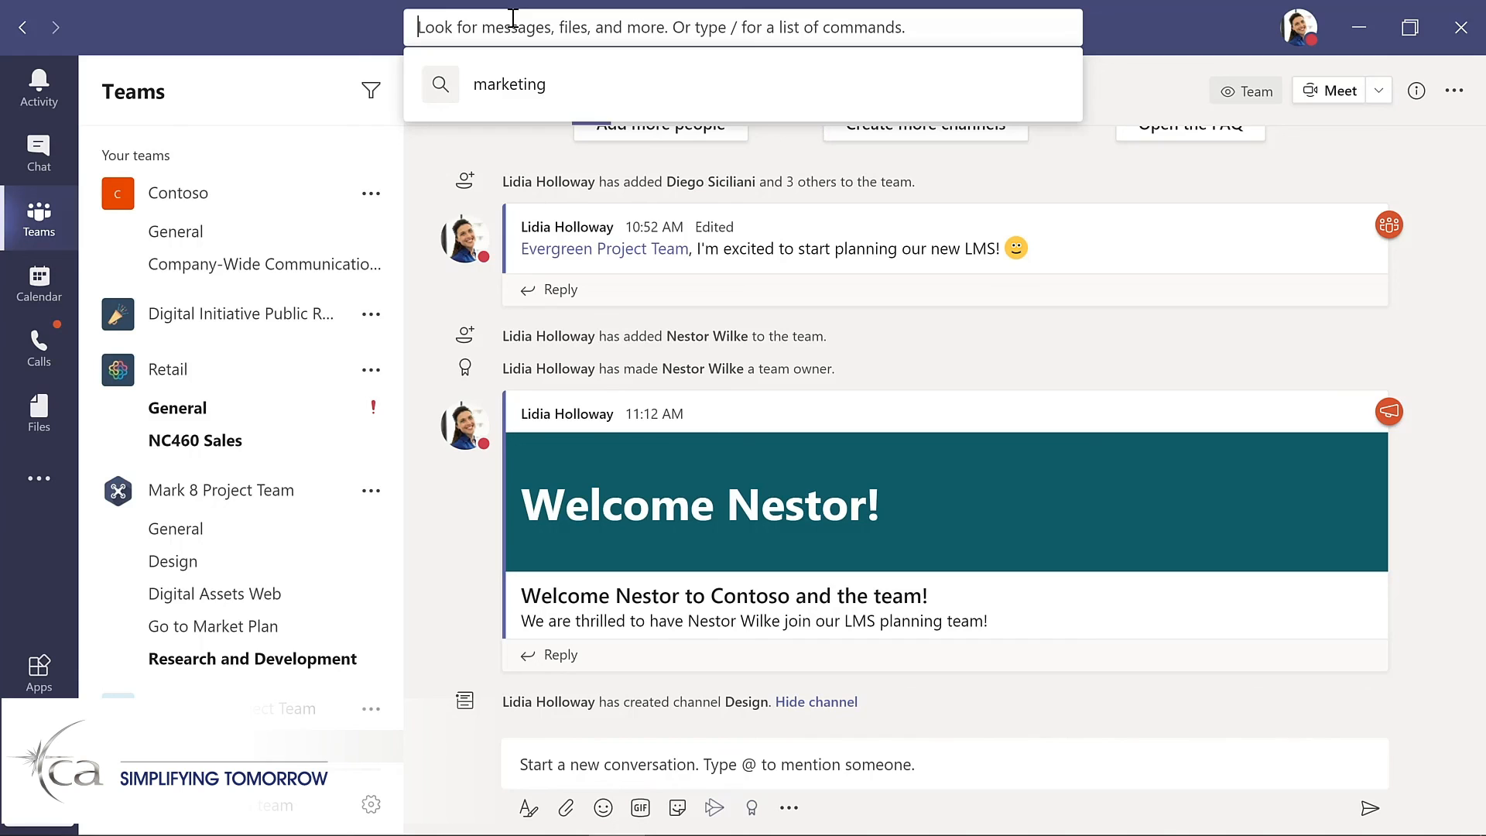
type("/")
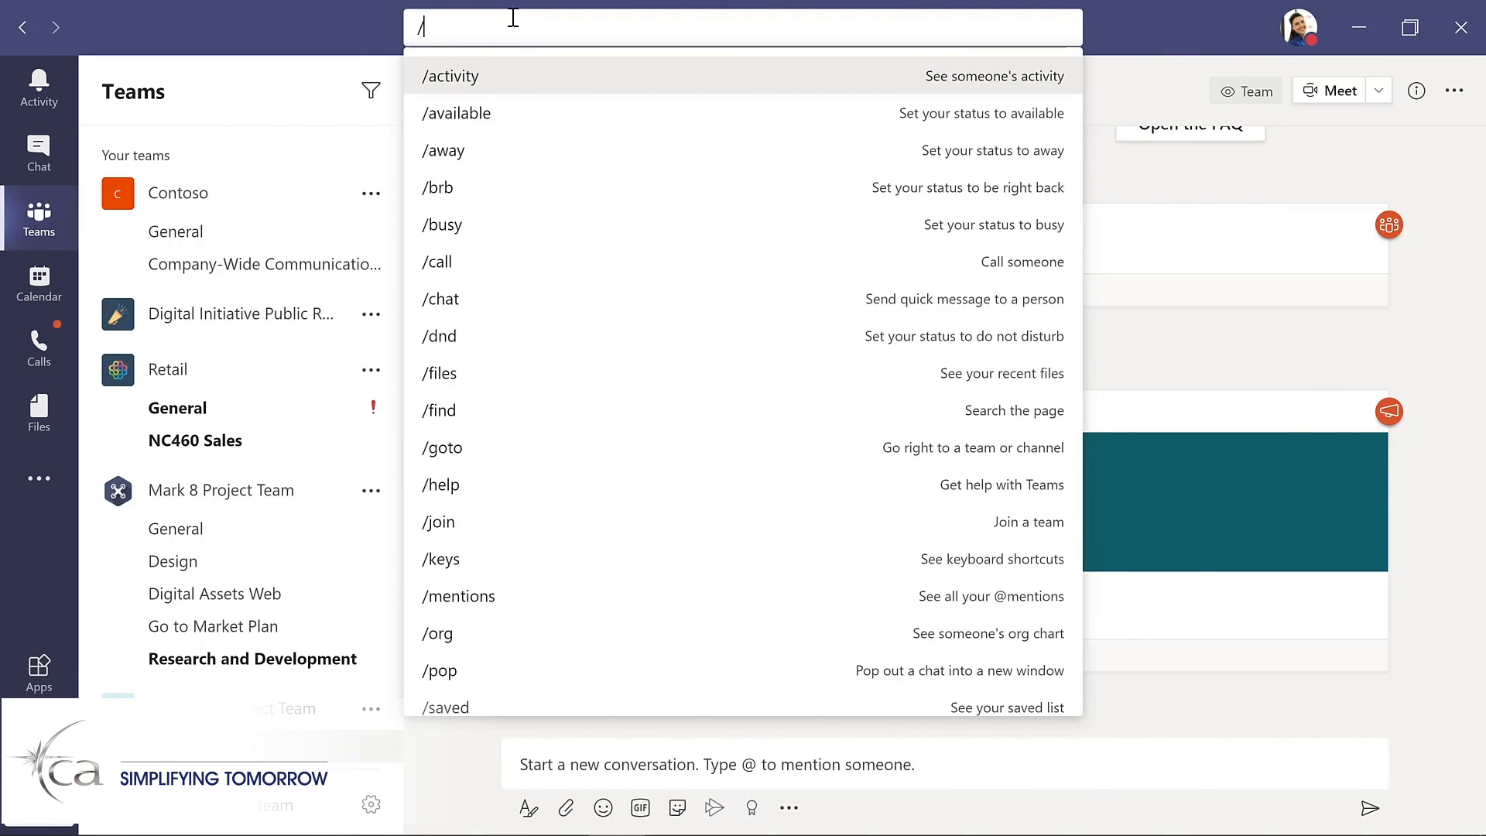
left_click(1093, 62)
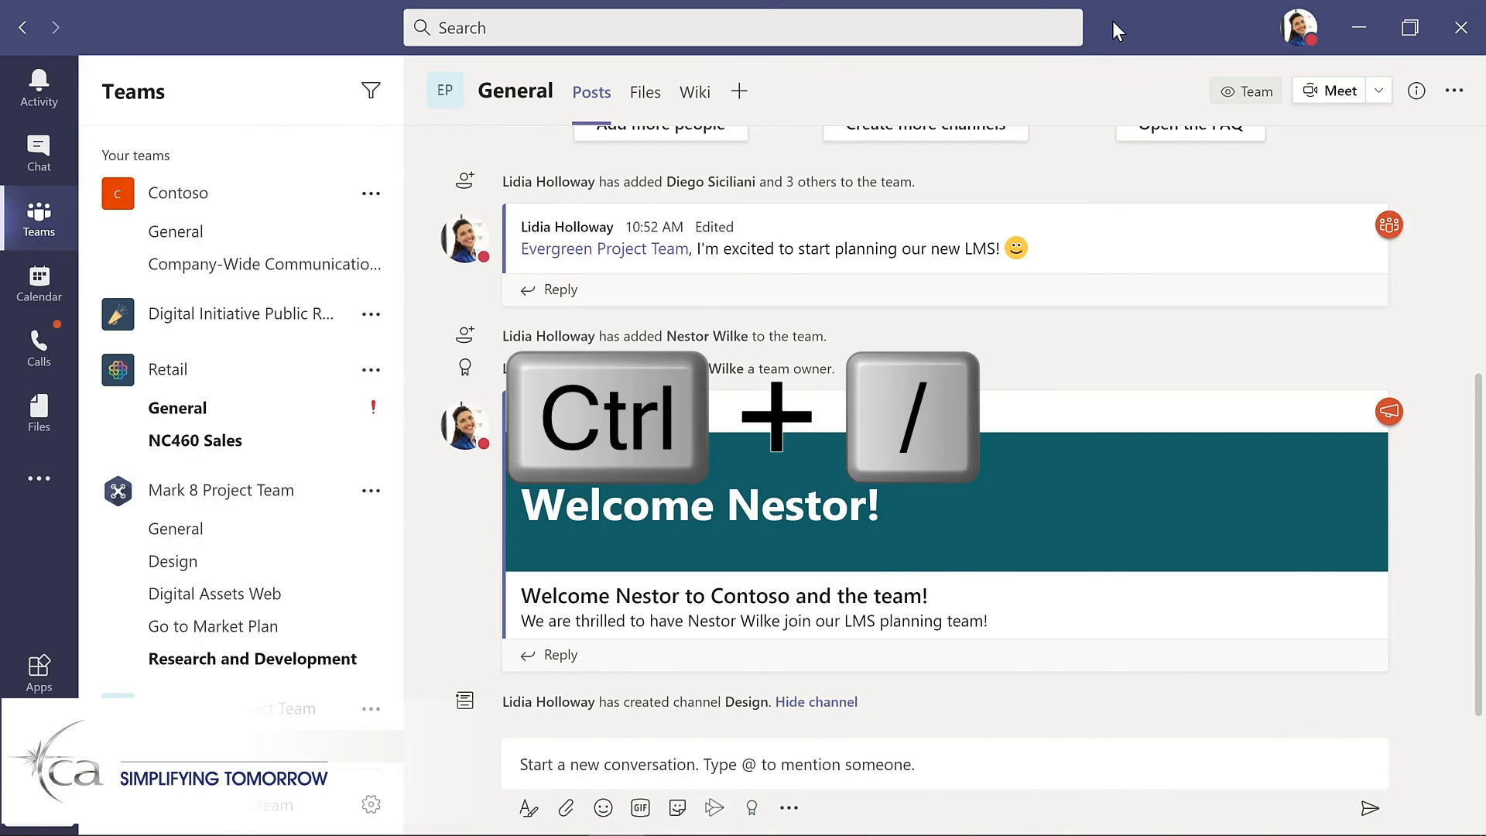
key("ctrl+slash")
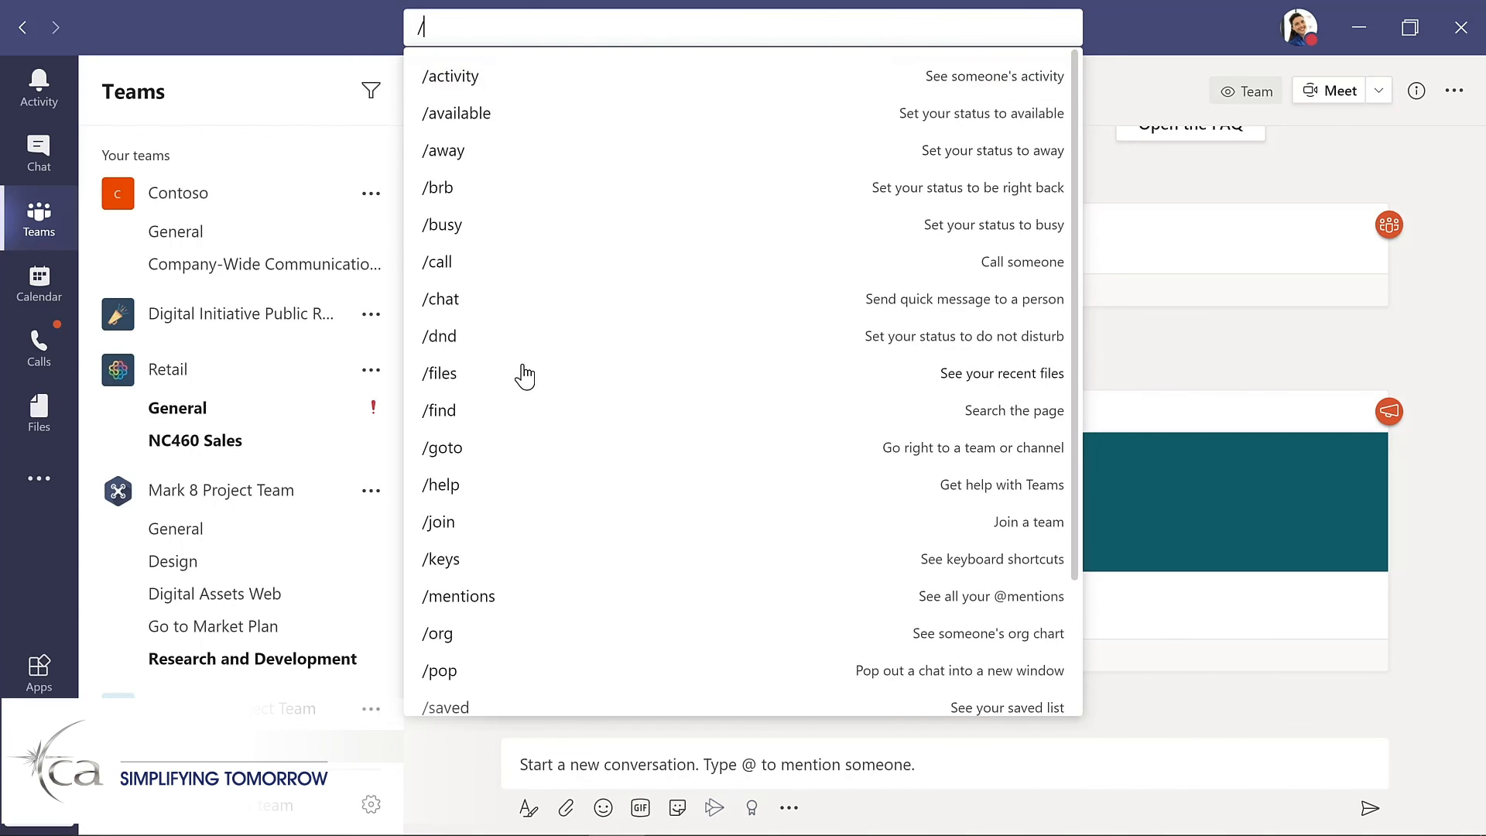
left_click(454, 563)
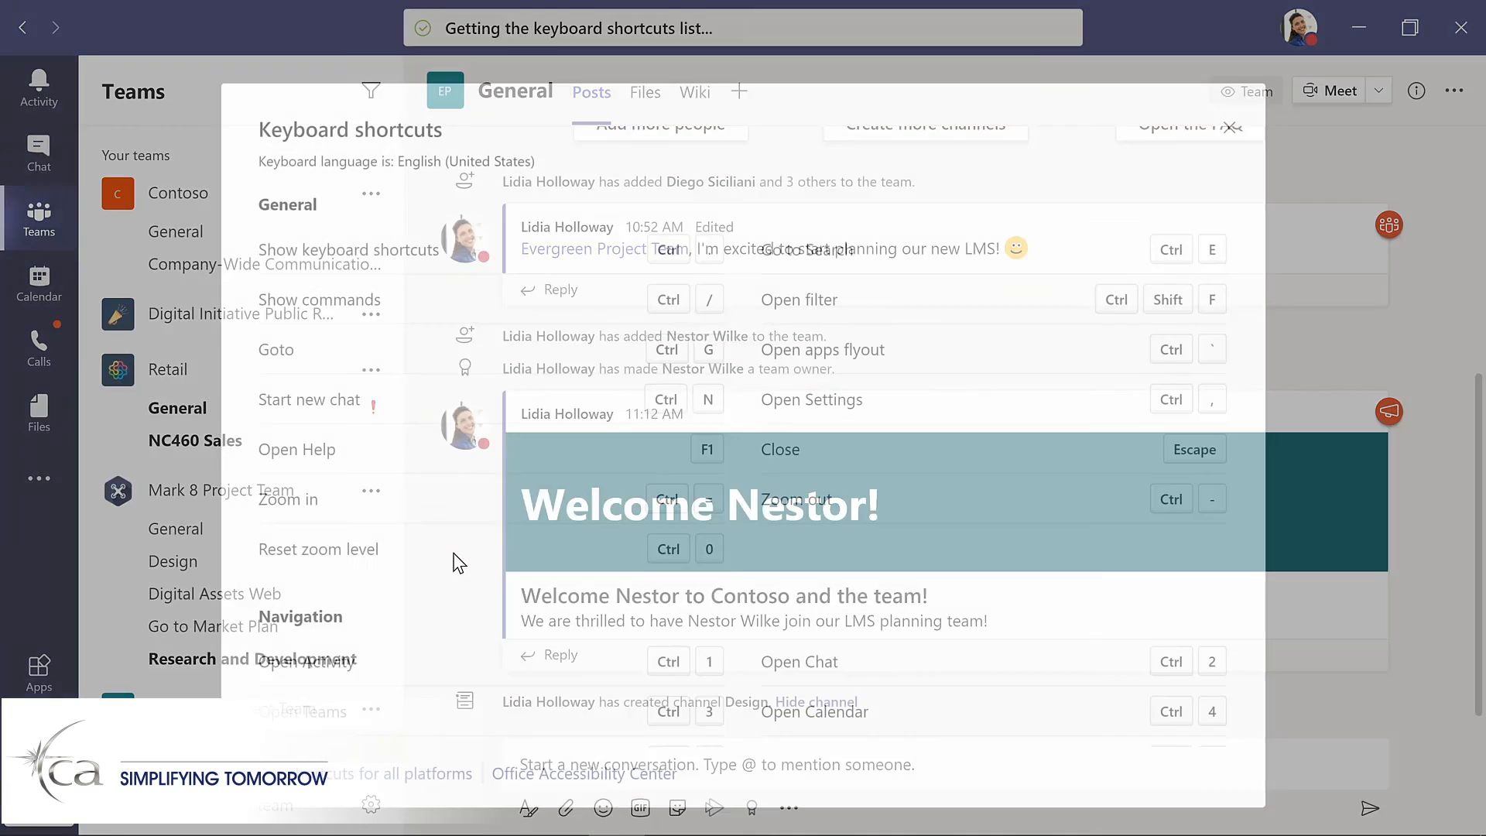